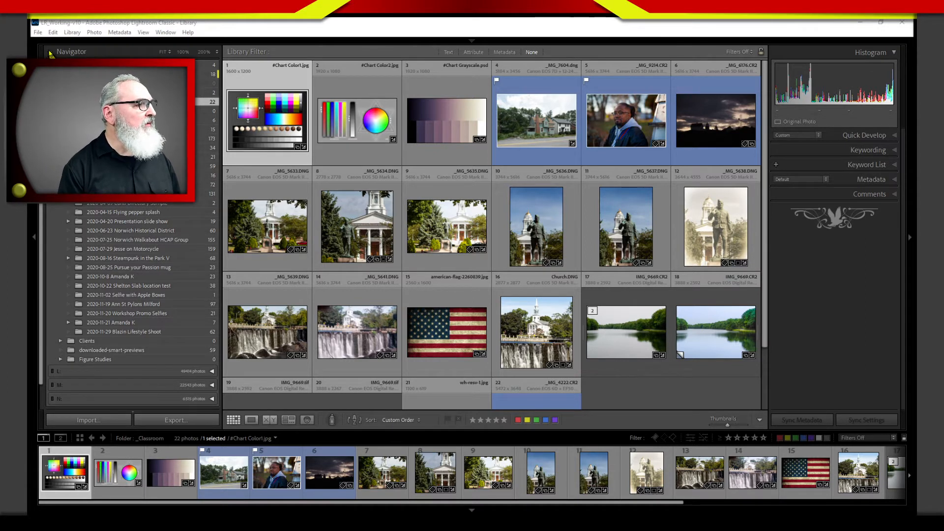
Step: Expand the Navigator, switch to the Zoom meeting window and move it off this display, clear of the photo grid
click(64, 52)
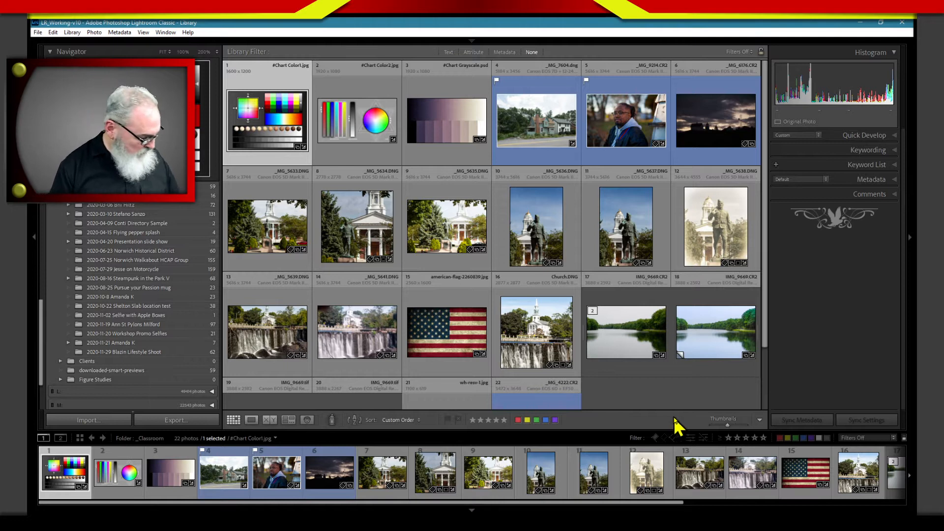
key(alt+Tab)
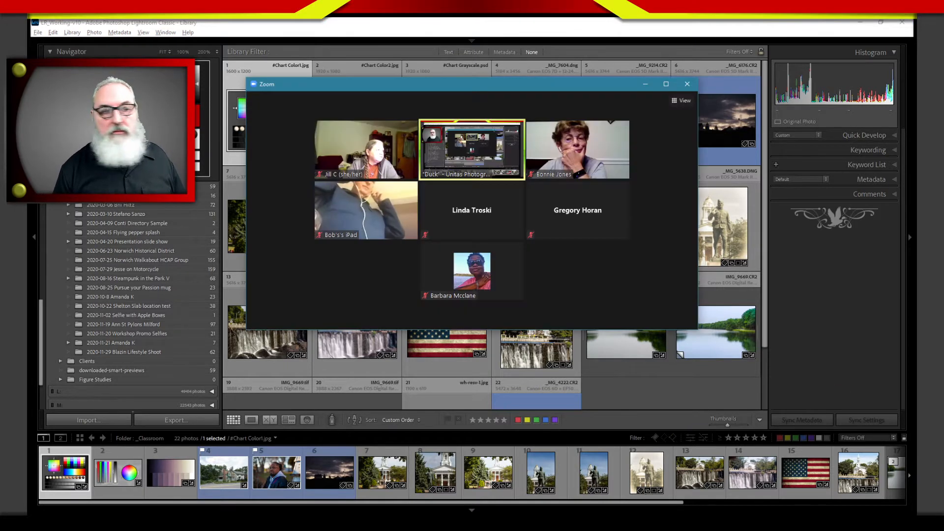
drag(584, 87, 943, 238)
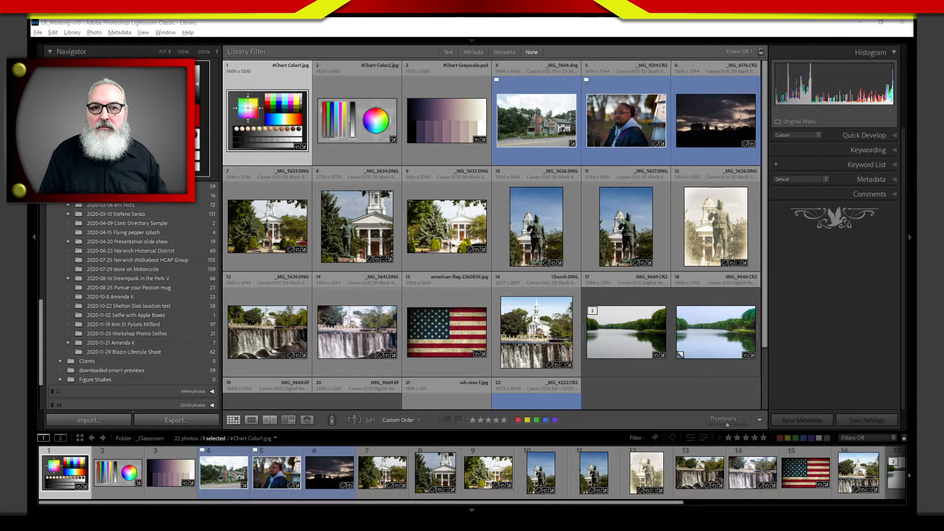
key(alt+Tab)
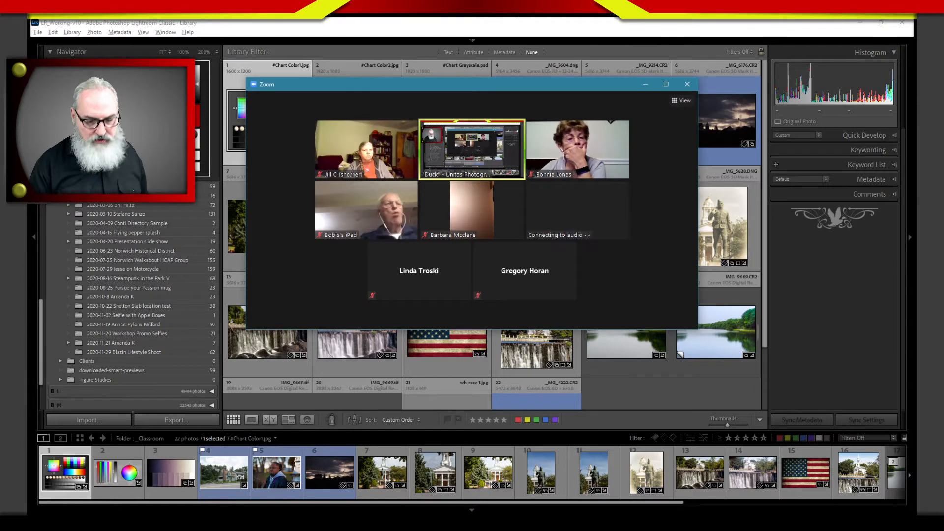
drag(489, 87, 943, 95)
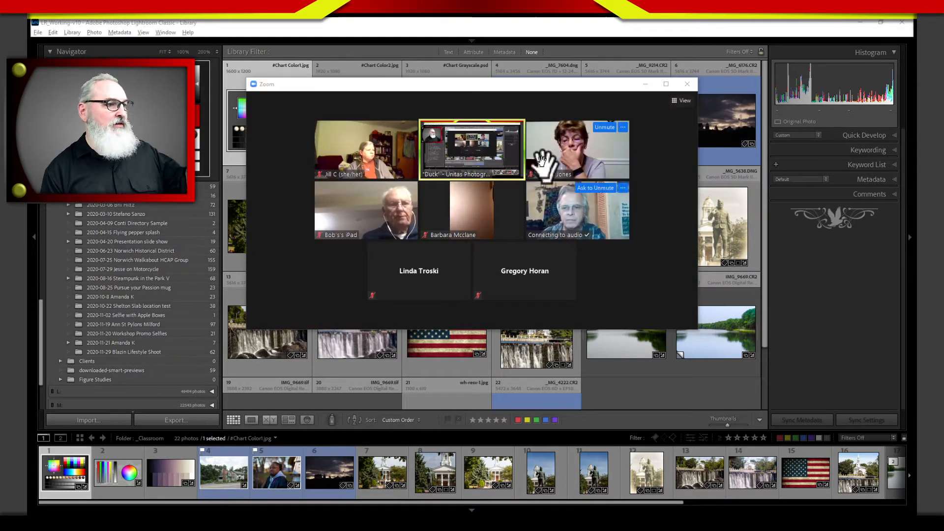
drag(556, 89, 943, 96)
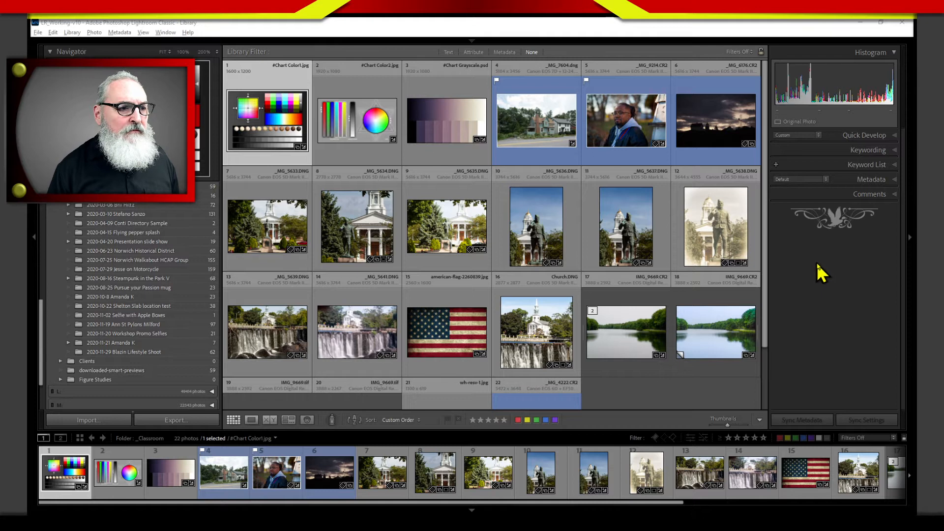
Step: Expand Quick Develop, open #Chart Color1.jpg in the Develop module, collapse the Effects section and expand the Basic adjustments
click(834, 137)
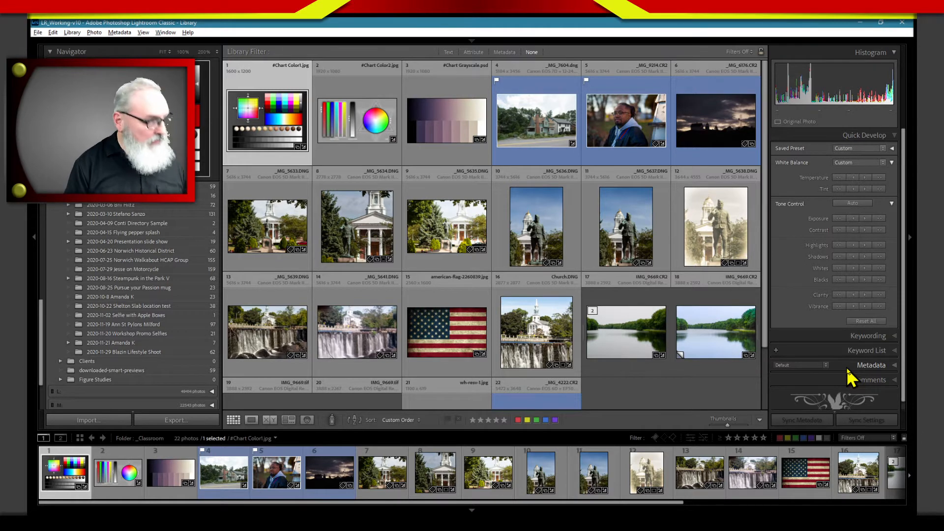
key(d)
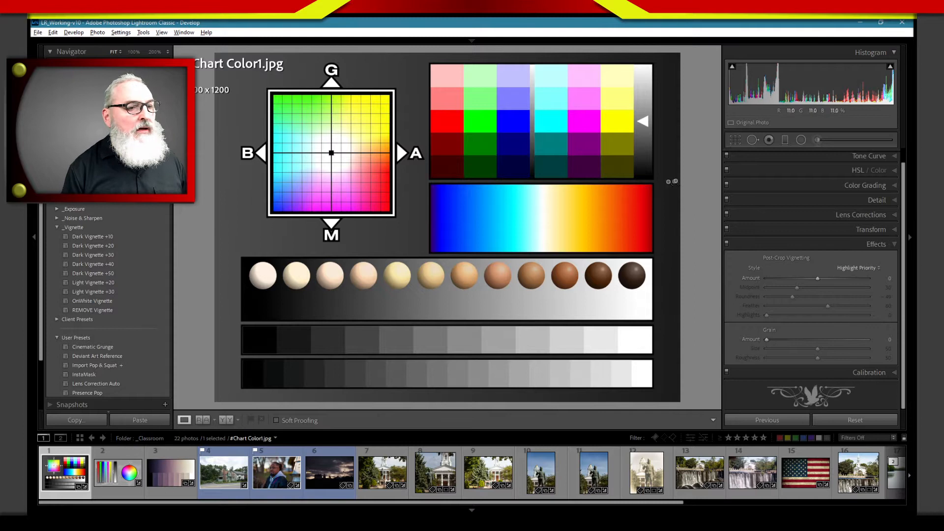
click(798, 243)
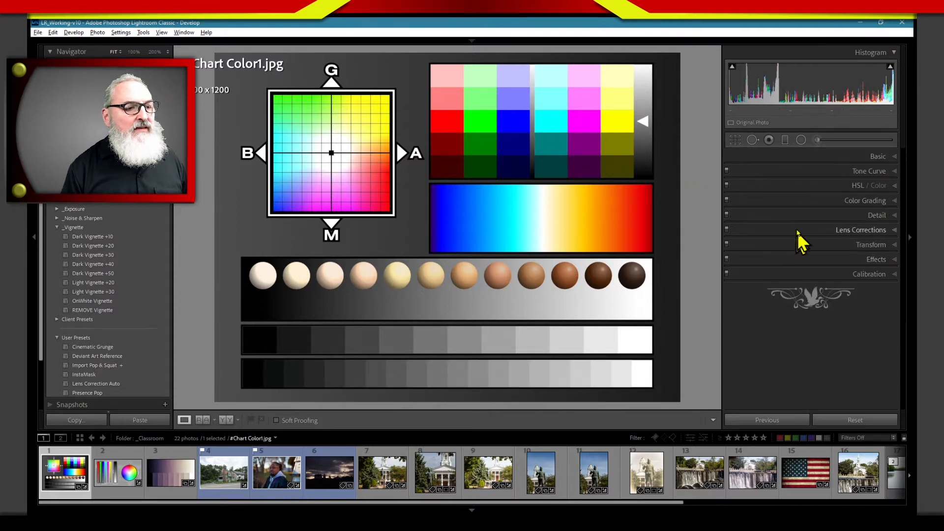
click(820, 157)
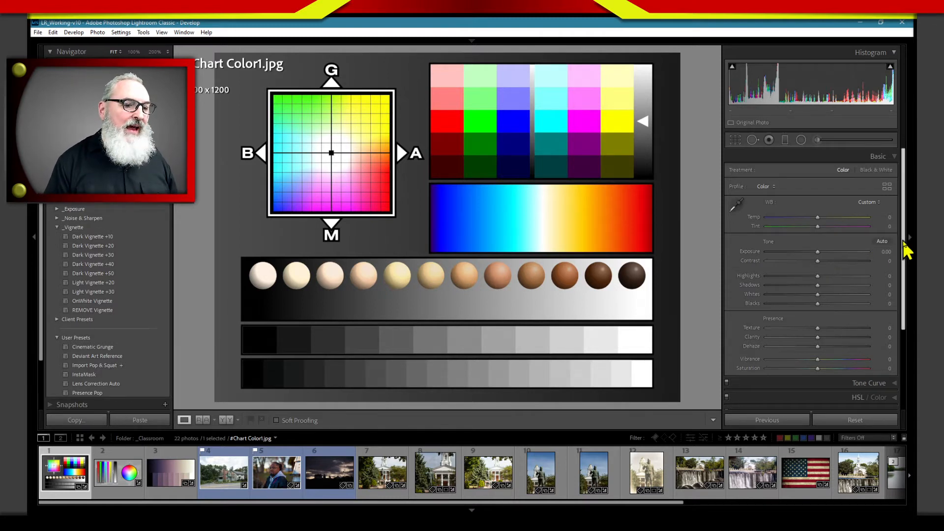
scroll(904, 252, down, 2)
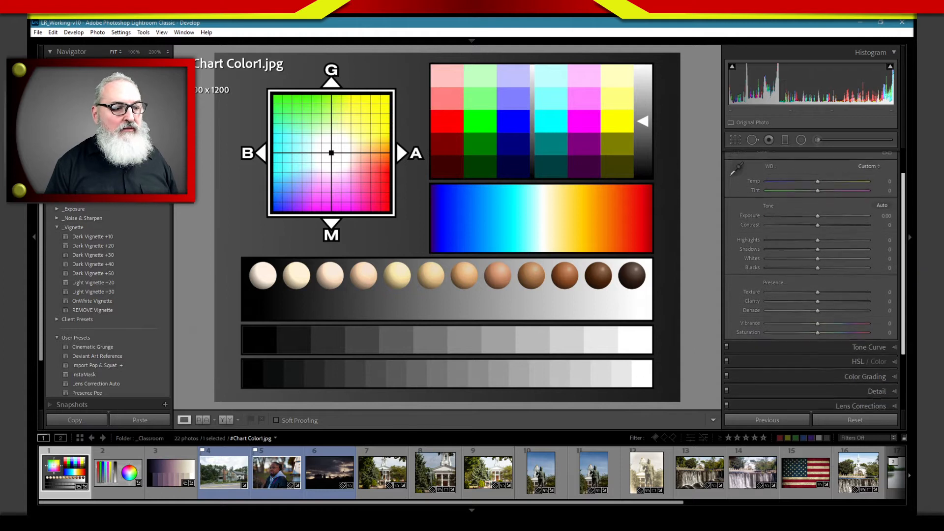
scroll(881, 250, up, 2)
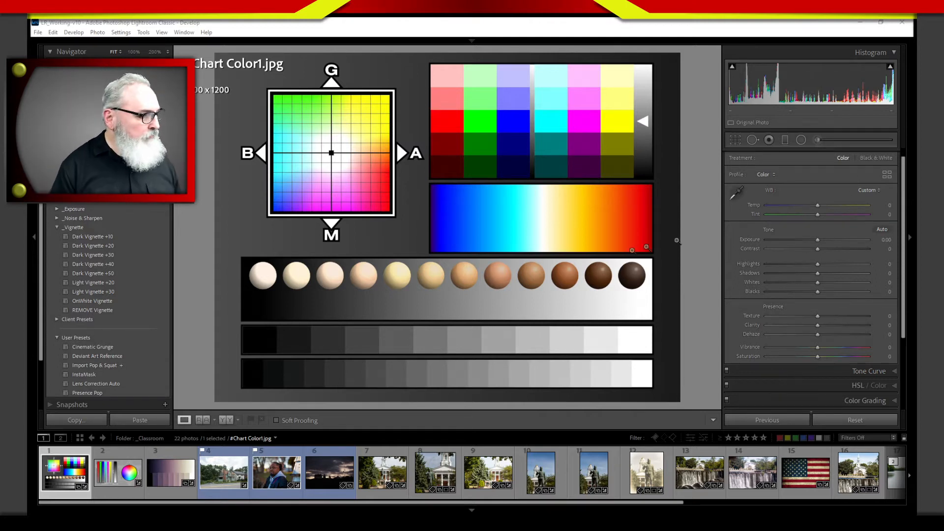
Step: Try the white balance Temp of #Chart Color2.jpg at -100 and +100, and reset it to its default
click(118, 480)
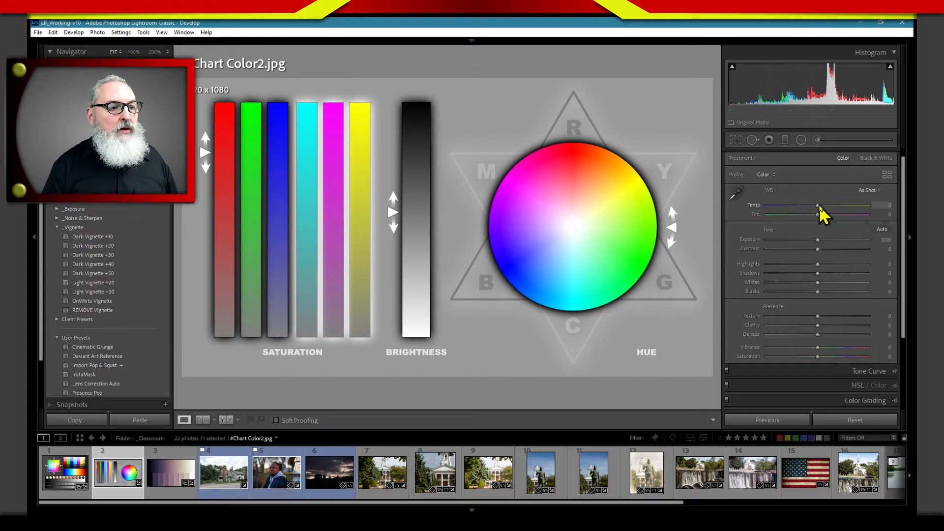
drag(818, 206, 788, 207)
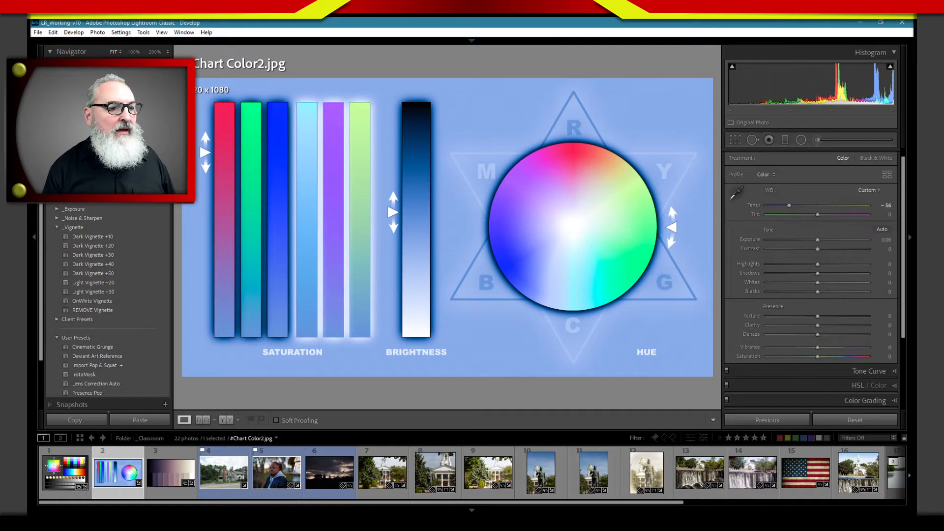
drag(787, 206, 730, 213)
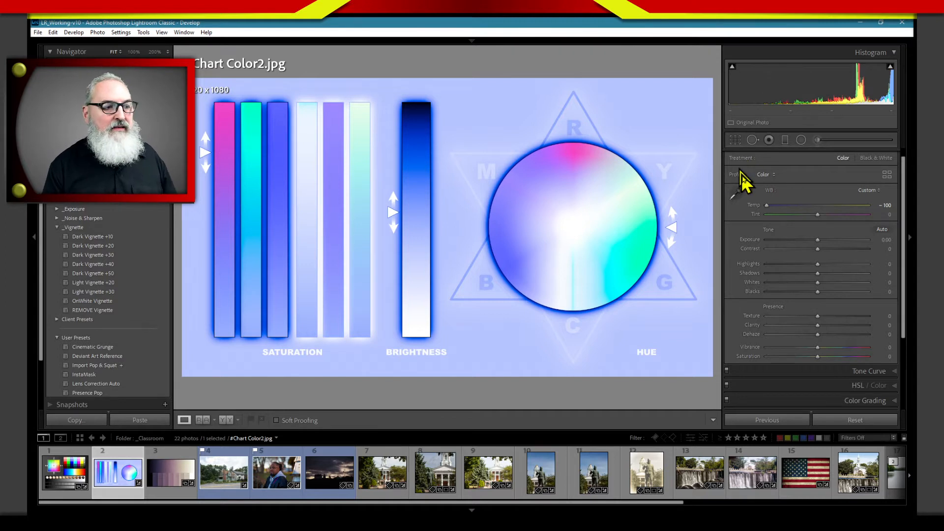
drag(767, 205, 825, 207)
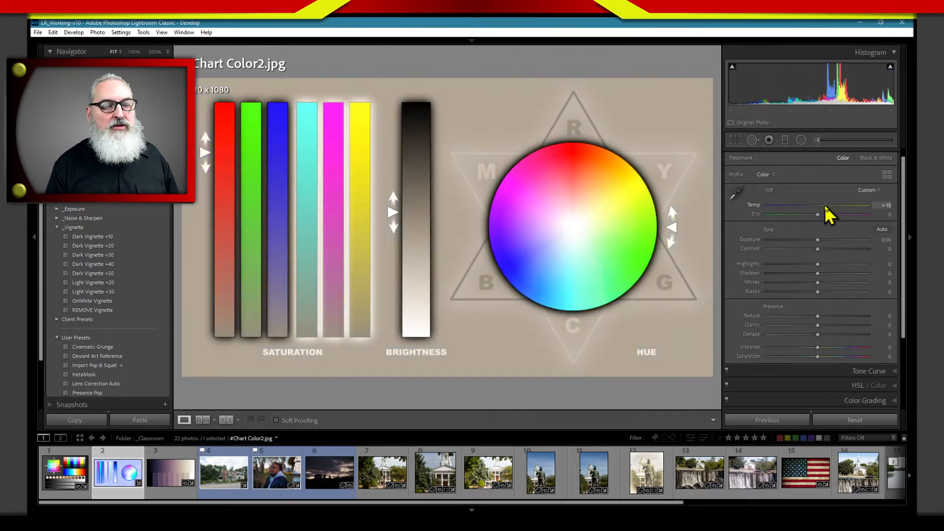
drag(821, 209, 827, 206)
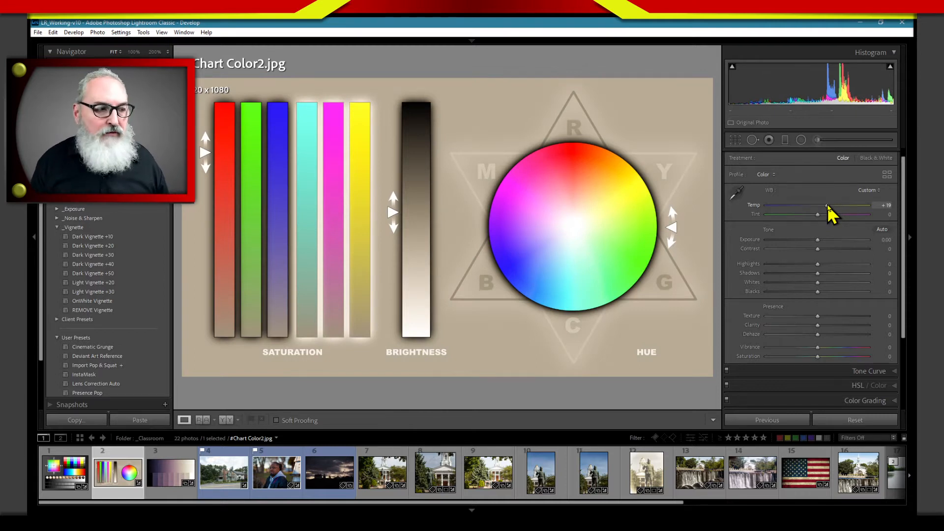
drag(827, 205, 830, 206)
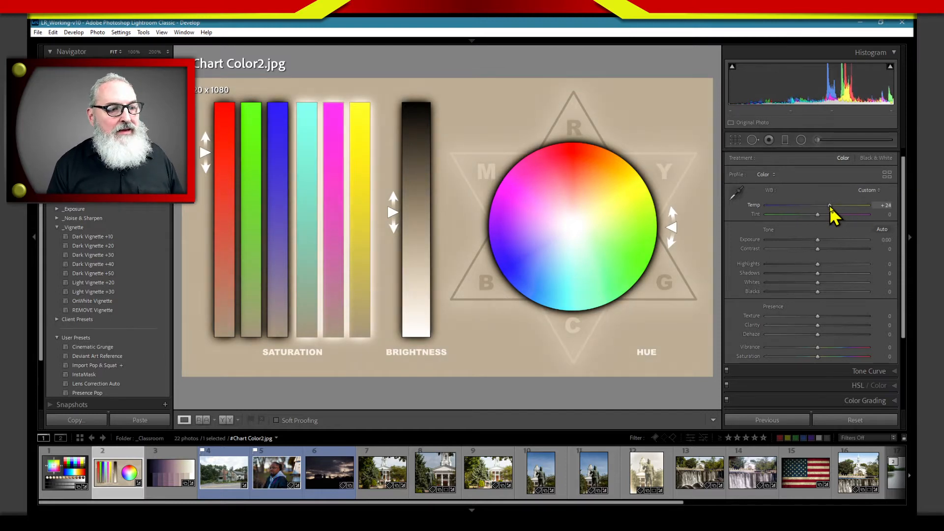
drag(830, 207, 868, 206)
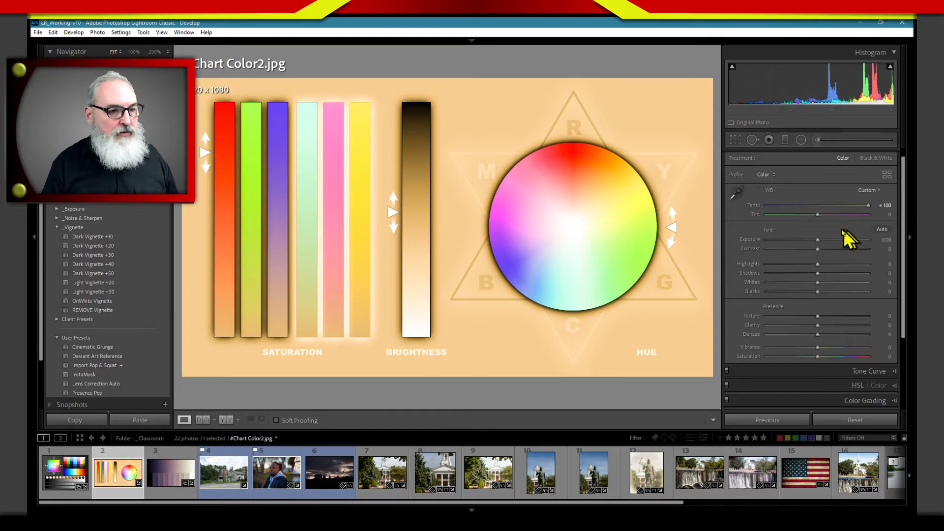
double_click(754, 205)
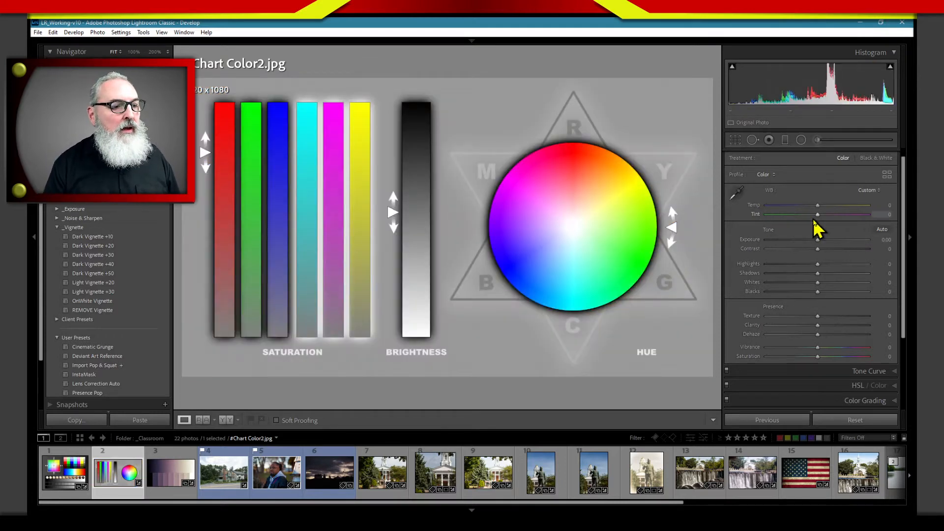
Step: Try the white balance Tint of the color chart at -100 and +100, and reset it to its default
drag(818, 216, 765, 230)
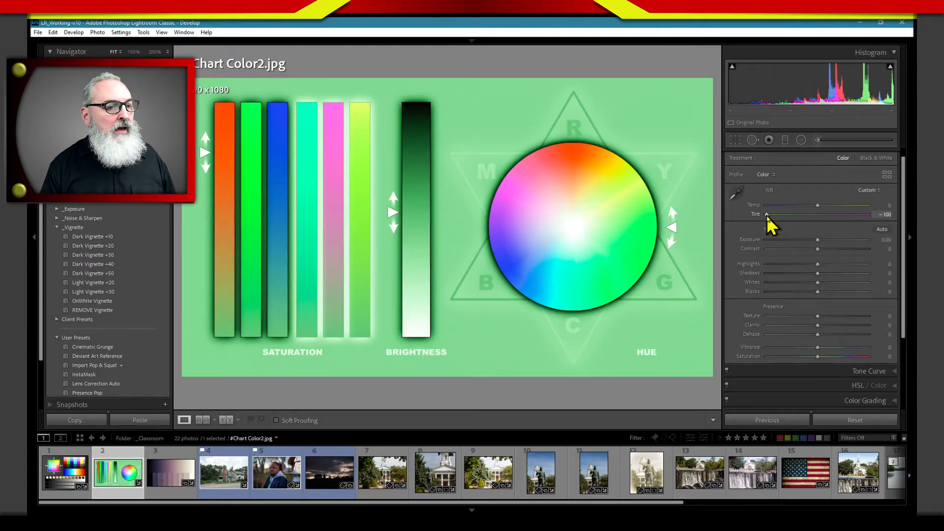
drag(767, 216, 861, 244)
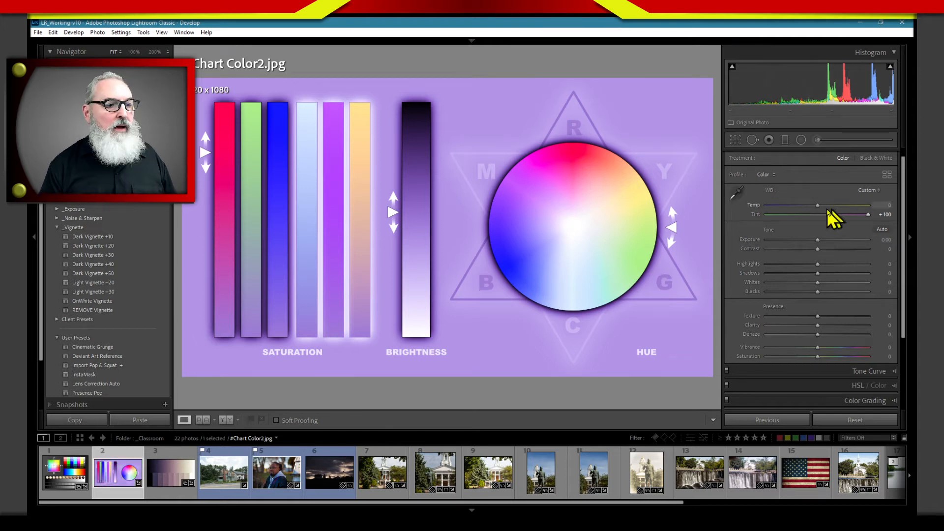
double_click(755, 215)
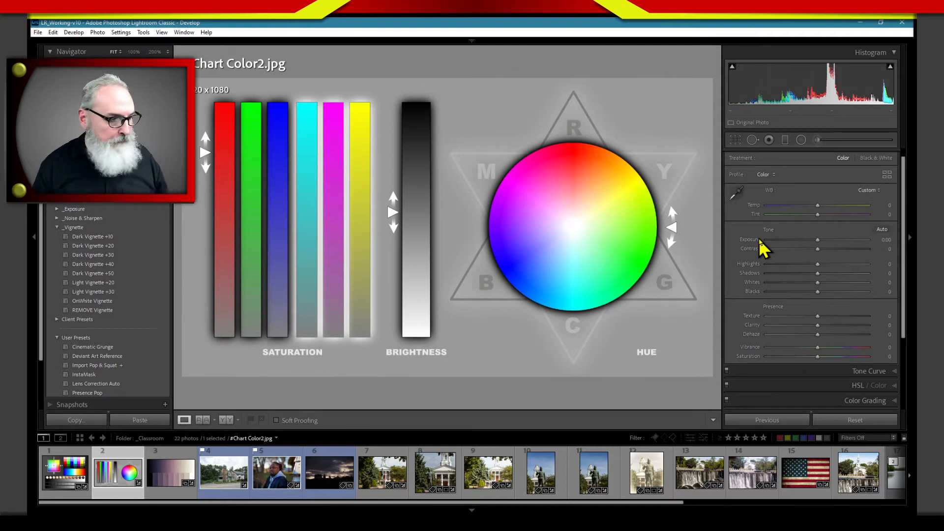
Step: Cool the portrait _MG_9214.CR2 by setting its white balance Temp to 4670
click(276, 484)
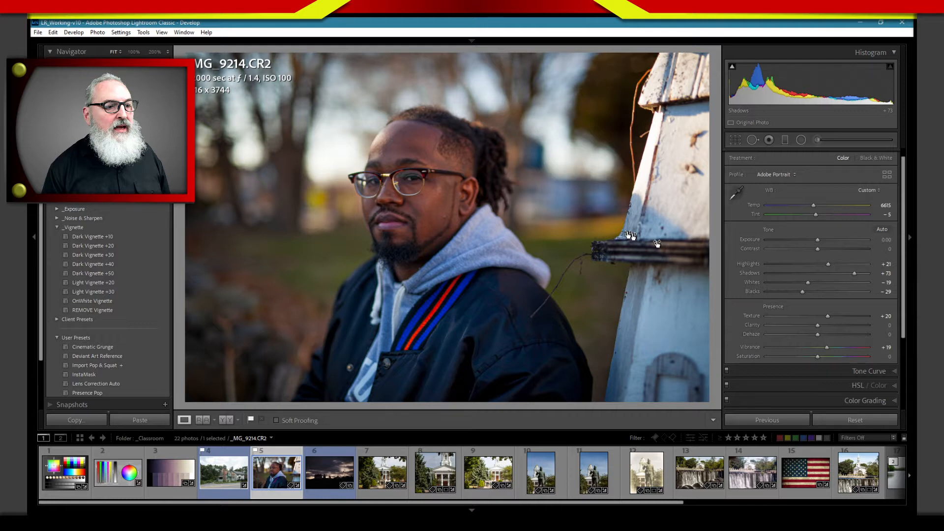
drag(813, 205, 794, 205)
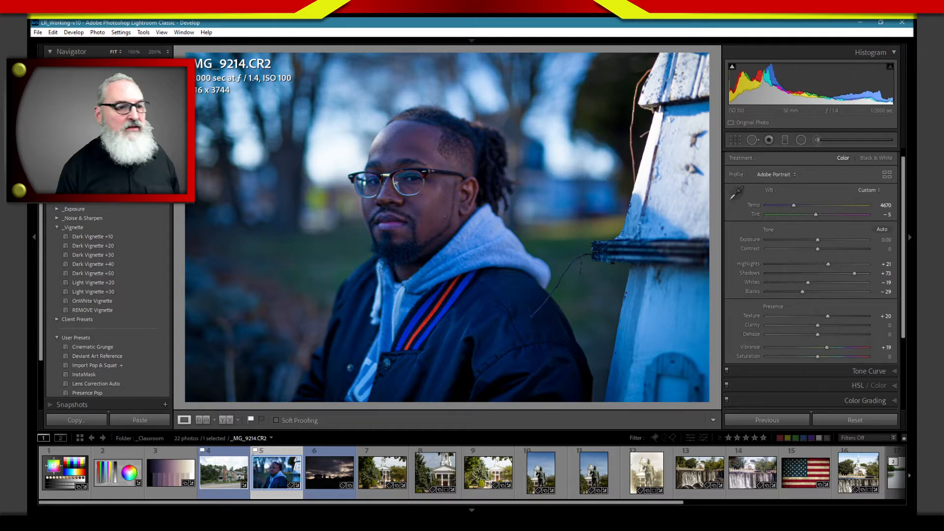
Step: Set up the Adjustment Brush at size 20 with the Temp effect at 25
click(817, 141)
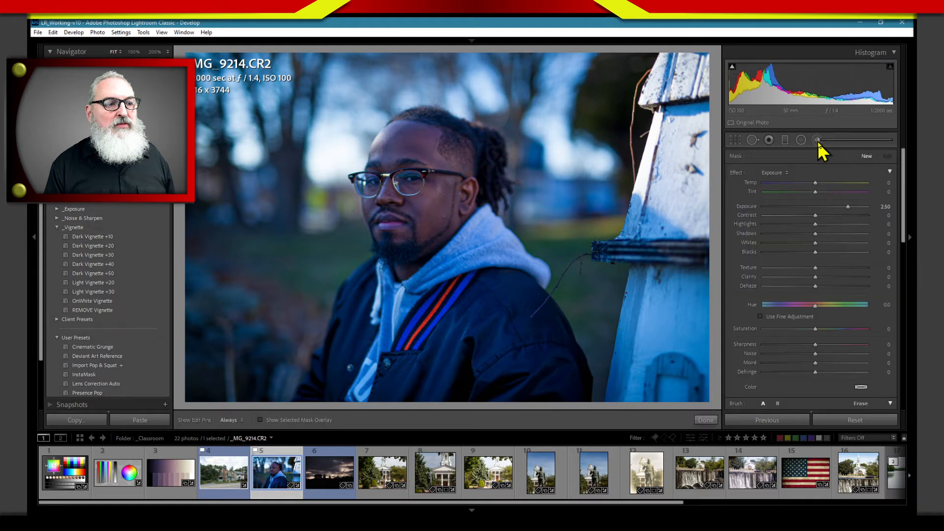
click(817, 141)
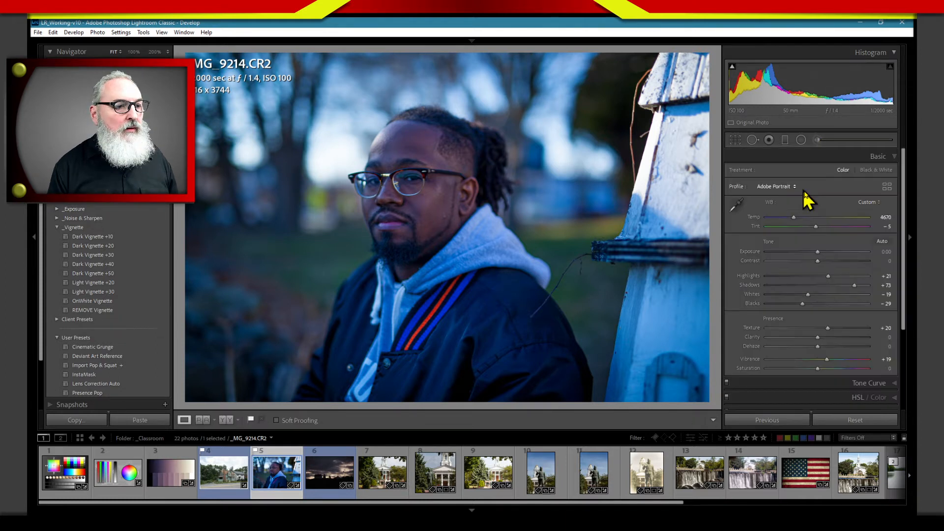
click(819, 142)
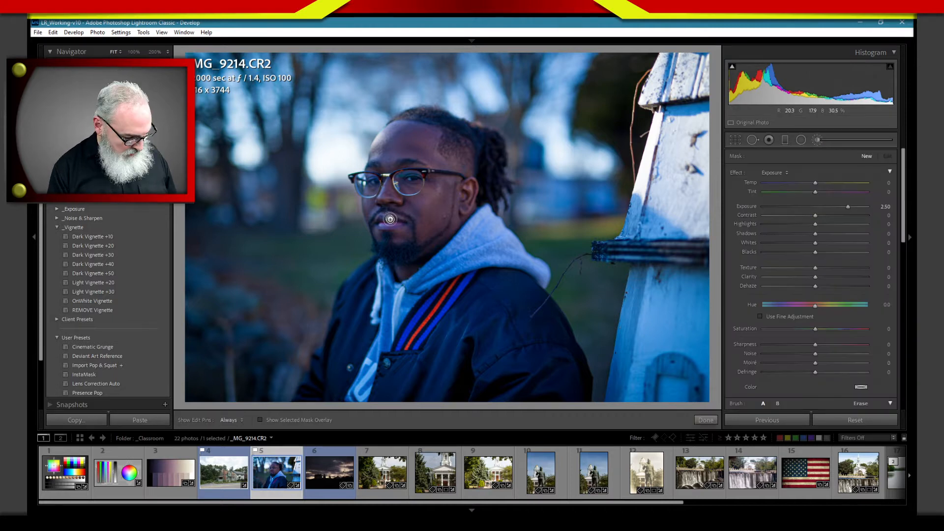
key(])
key(])
key(])
key(])
key(])
key(])
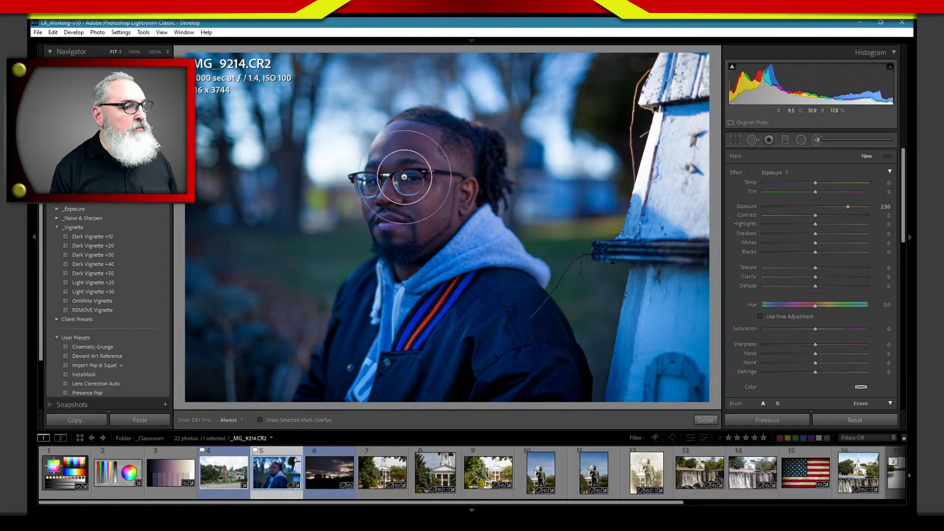
click(776, 175)
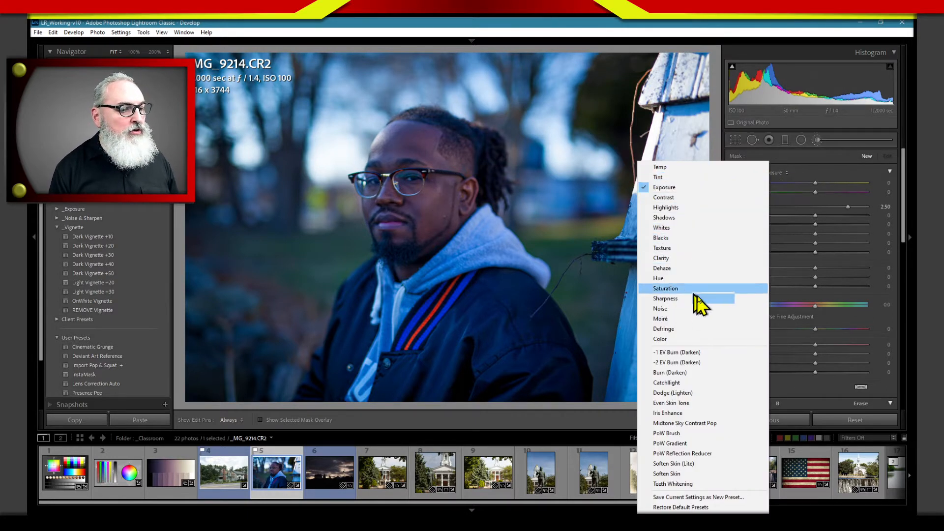
click(681, 168)
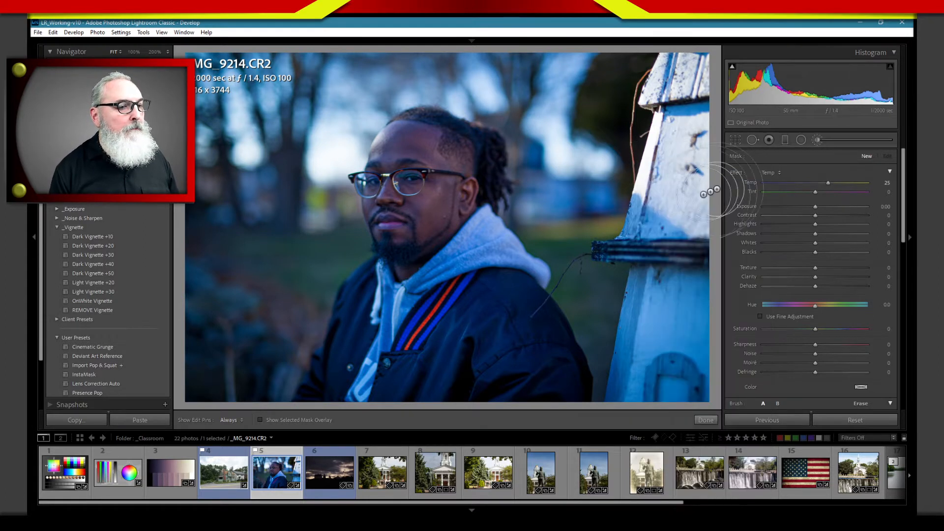
Step: Paint the Temp adjustment over the man's face, raise its Temp for warmer skin, and close the Adjustment Brush
mouse_move(401, 202)
mouse_down()
mouse_move(407, 159)
mouse_move(416, 238)
mouse_move(398, 246)
mouse_move(398, 292)
mouse_move(413, 248)
mouse_up()
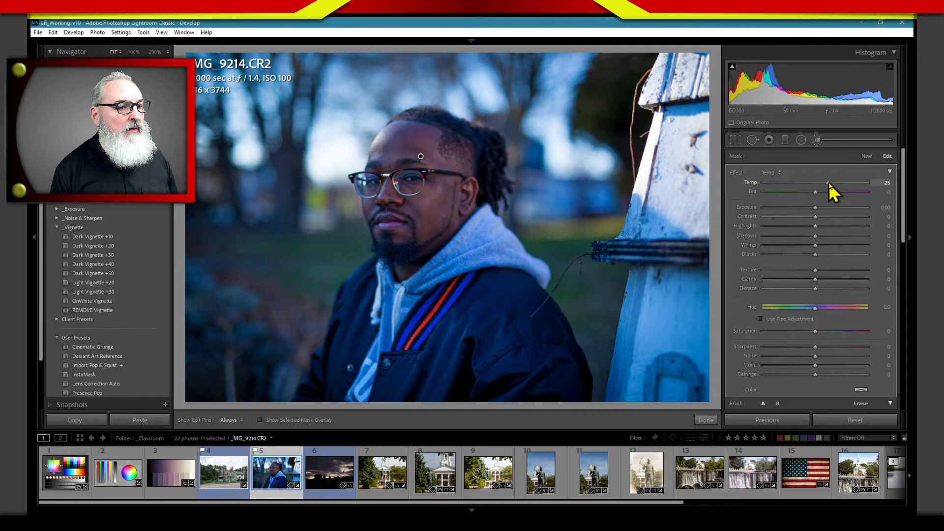
drag(829, 183, 838, 183)
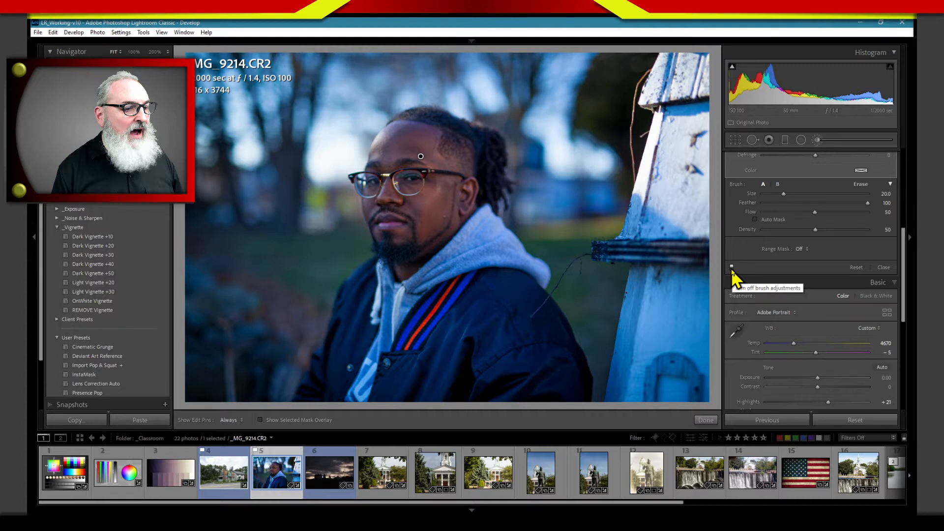
scroll(873, 205, up, 5)
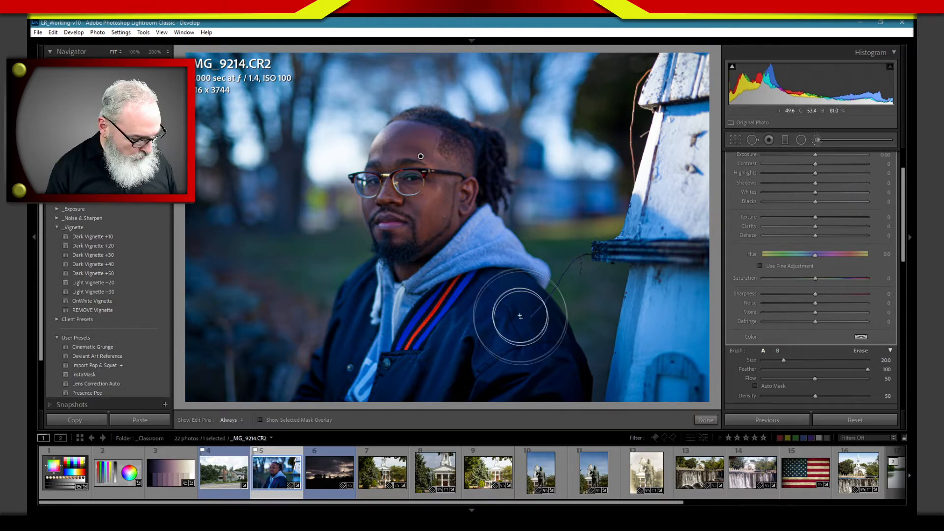
key(k)
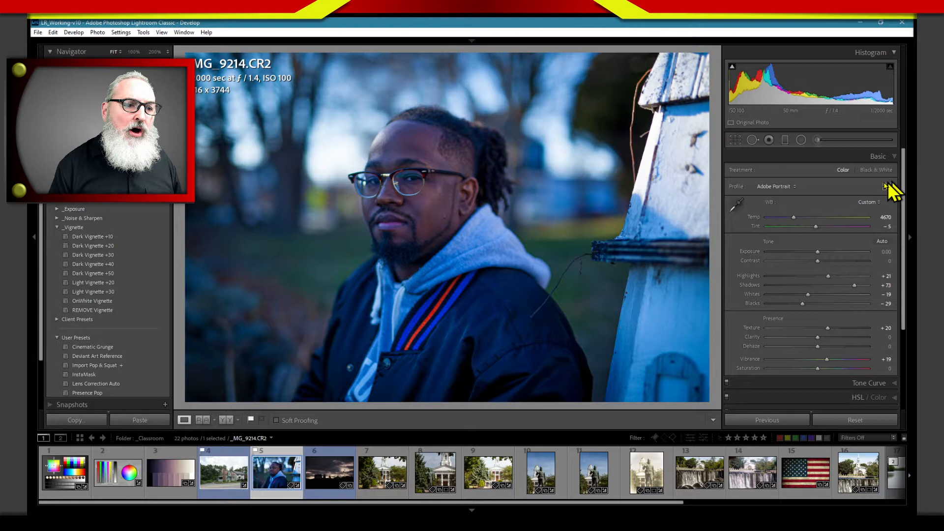
Step: Warm the portrait _MG_9214.CR2 to Temp 7701, then apply an Adjustment Brush Temp of -9 to the man's face and close the brush
click(824, 217)
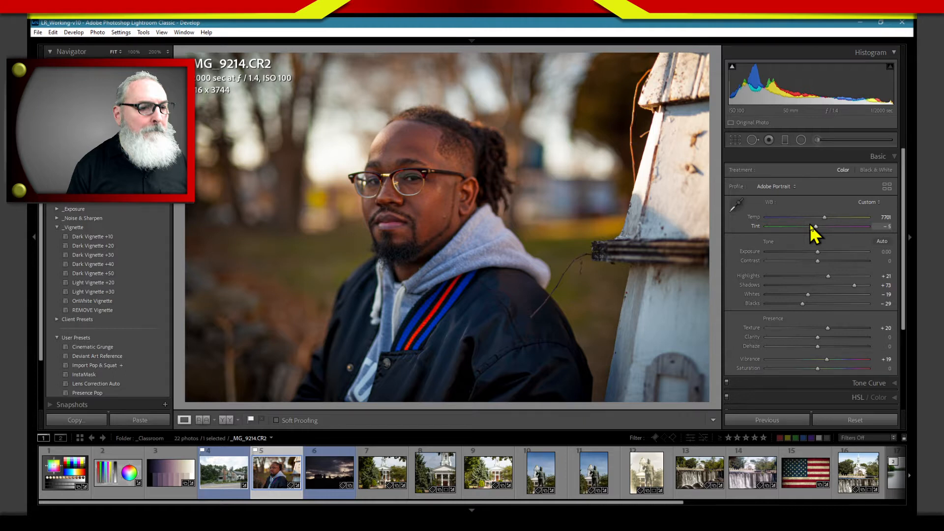
key(k)
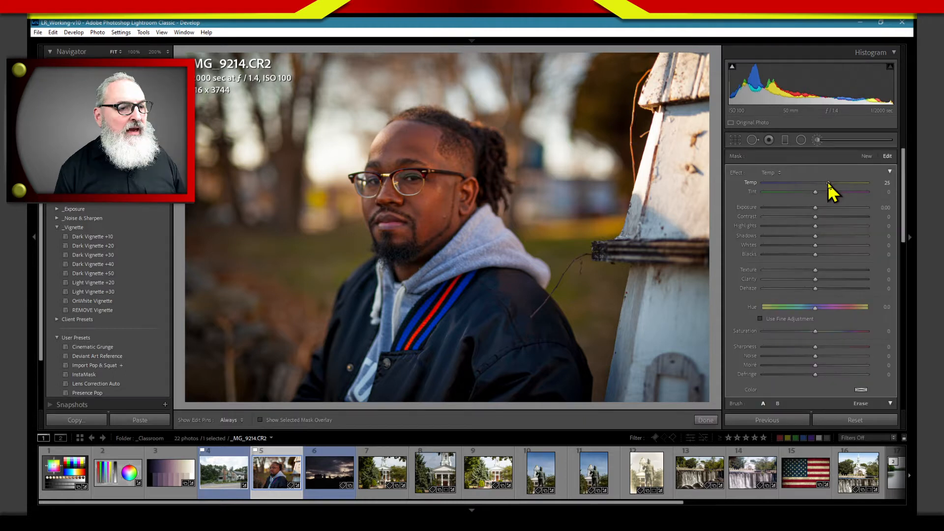
drag(827, 182, 805, 188)
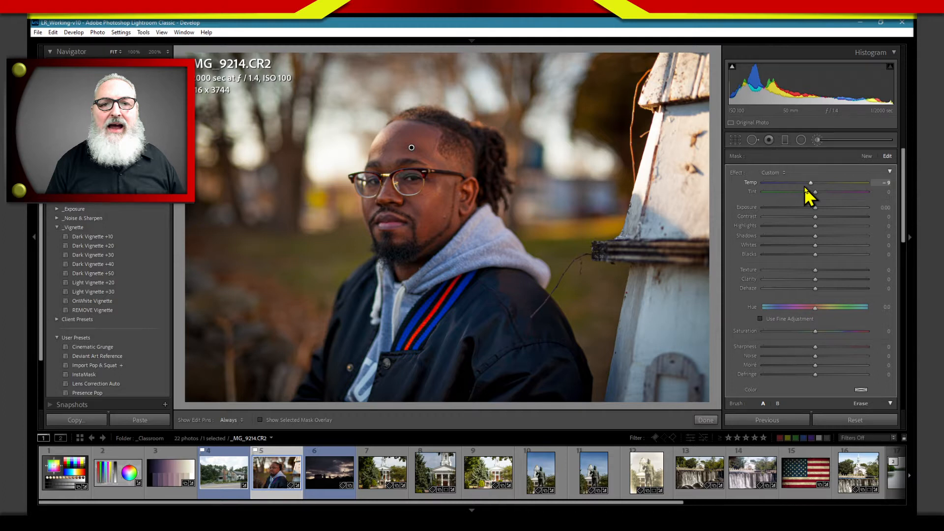
click(706, 419)
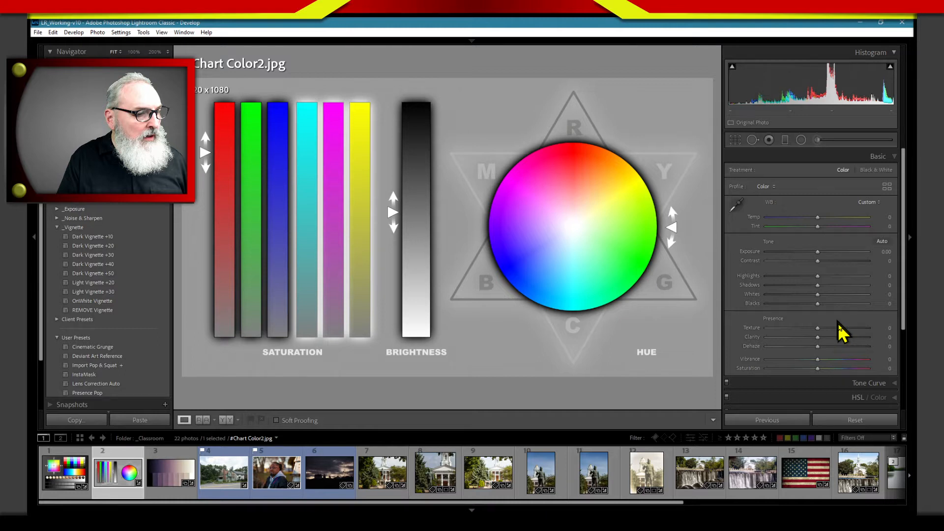
Step: Try the Saturation of Chart Color2.jpg at +100 and +15, and return it to 0
scroll(865, 336, down, 3)
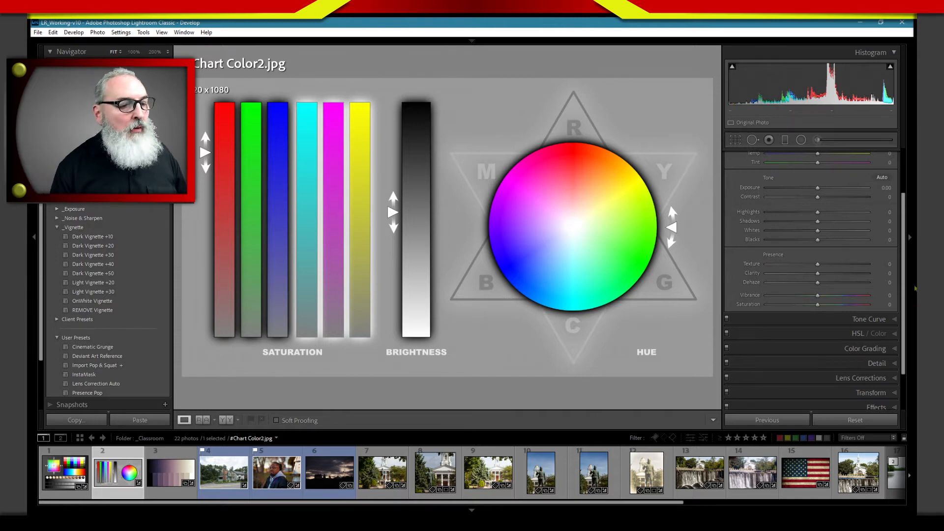
click(818, 304)
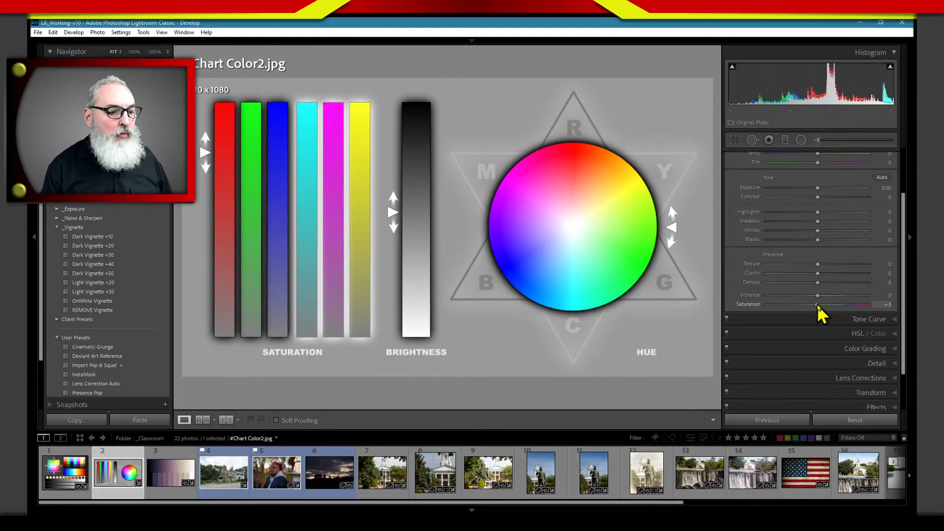
drag(818, 304, 880, 312)
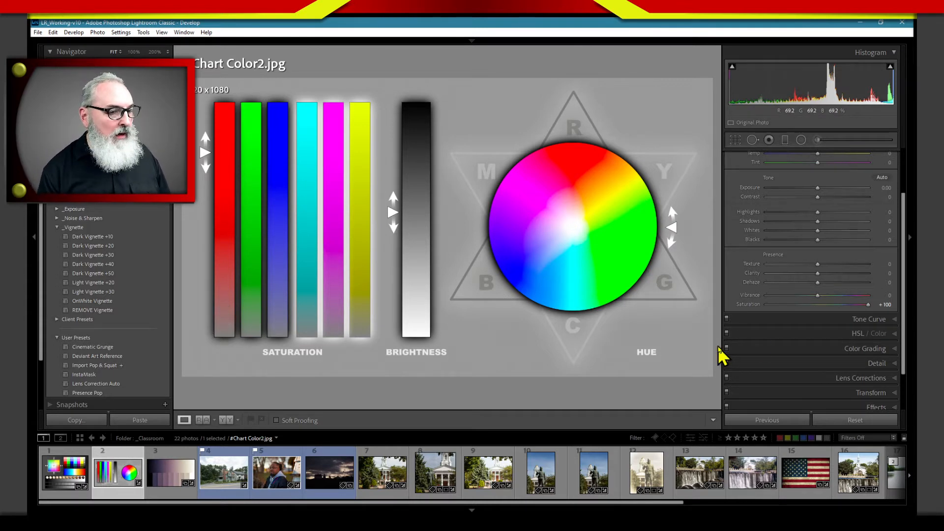
mouse_move(867, 305)
mouse_down()
mouse_move(813, 307)
mouse_move(871, 311)
mouse_up()
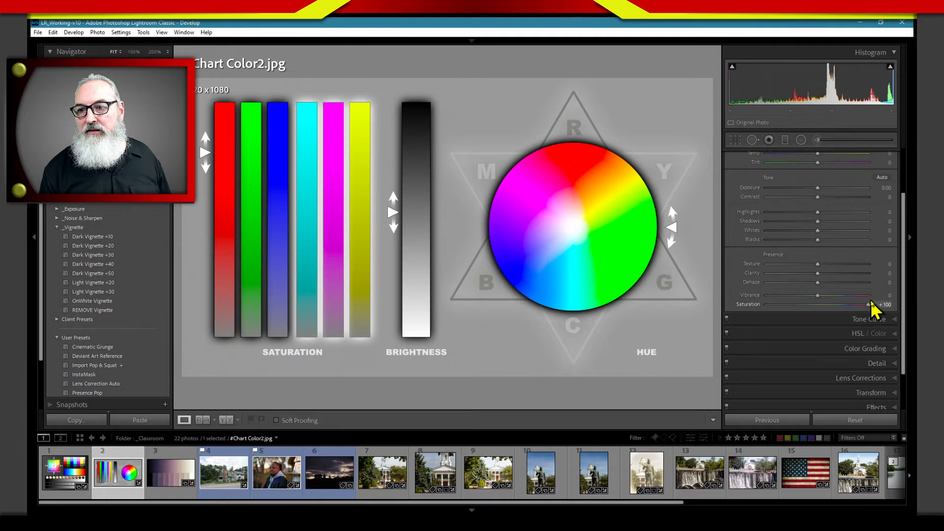
drag(869, 304, 825, 304)
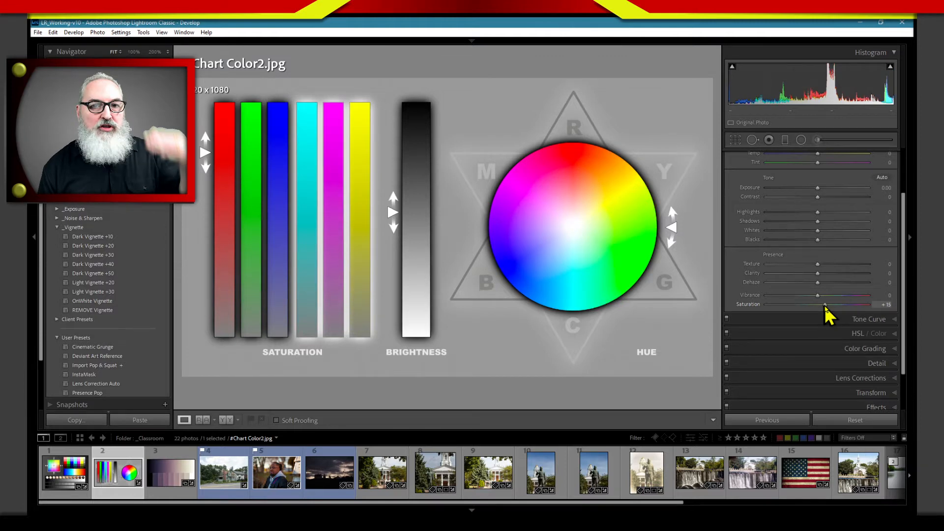
drag(825, 304, 819, 305)
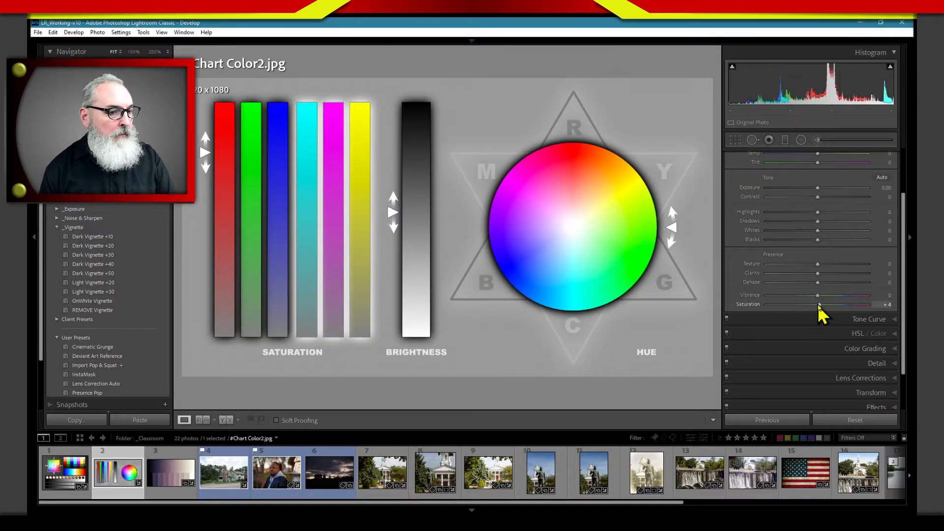
mouse_move(818, 305)
mouse_down()
mouse_move(885, 308)
mouse_move(822, 316)
mouse_up()
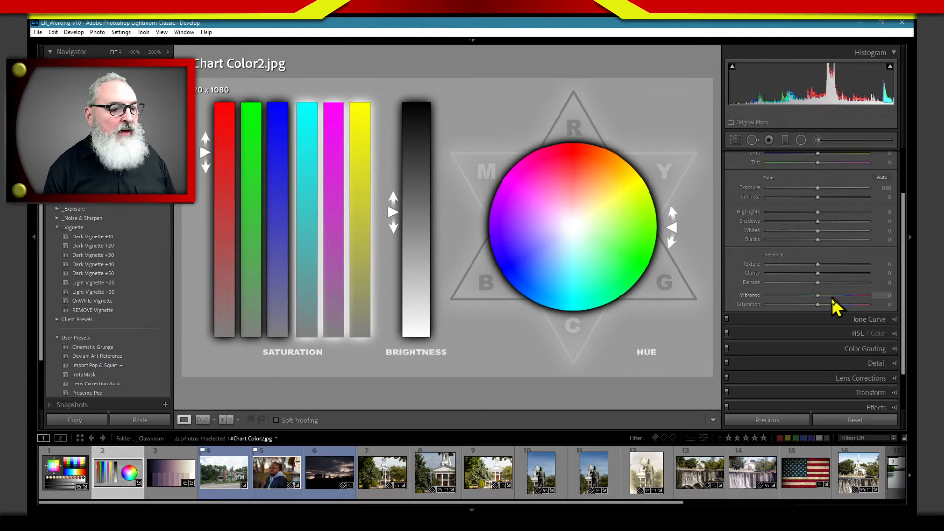
Step: Try the Vibrance of the color chart at +100 and reset it to its default
drag(817, 296, 876, 298)
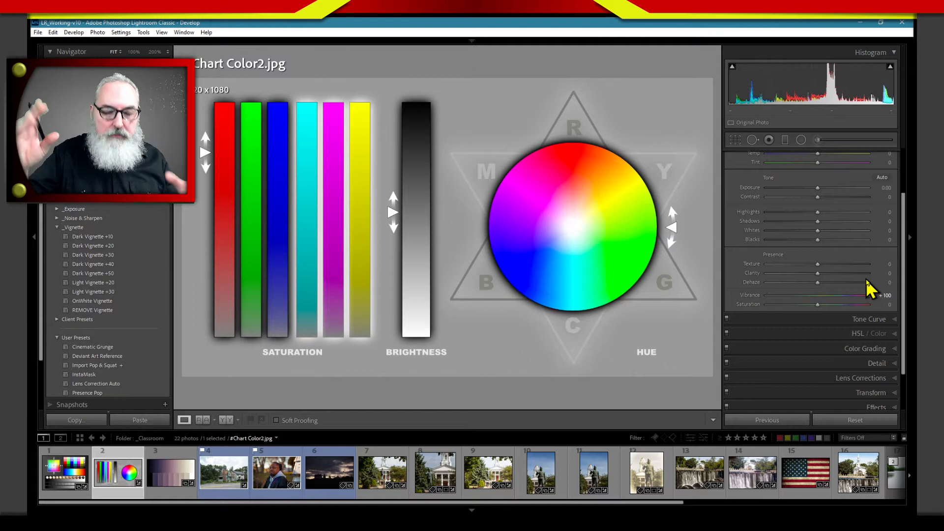
drag(866, 296, 818, 300)
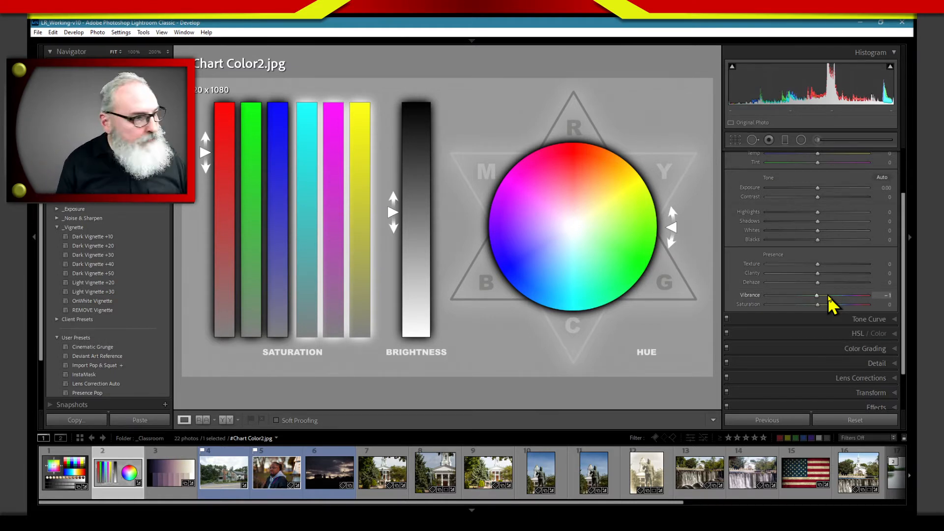
double_click(748, 295)
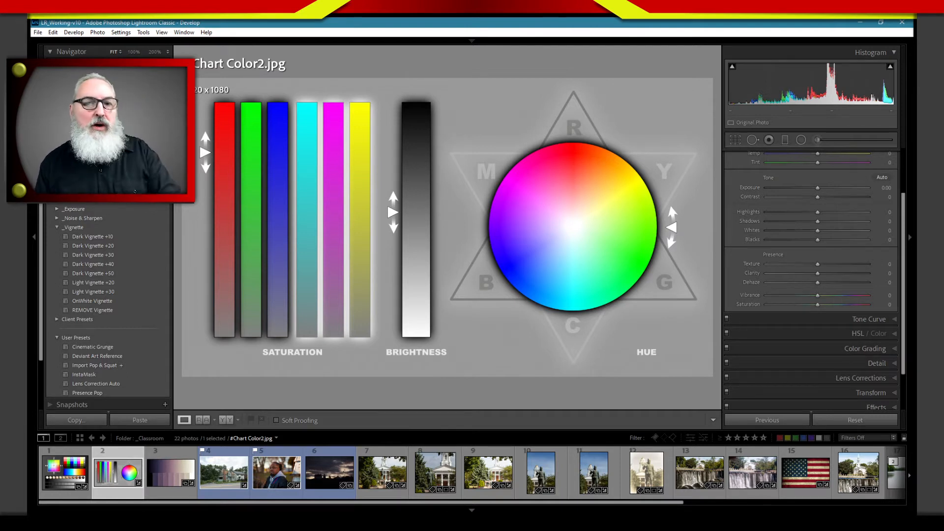
Step: Try the color chart's Saturation at the extremes -100 and +100, and reset it to its default
drag(820, 305, 759, 309)
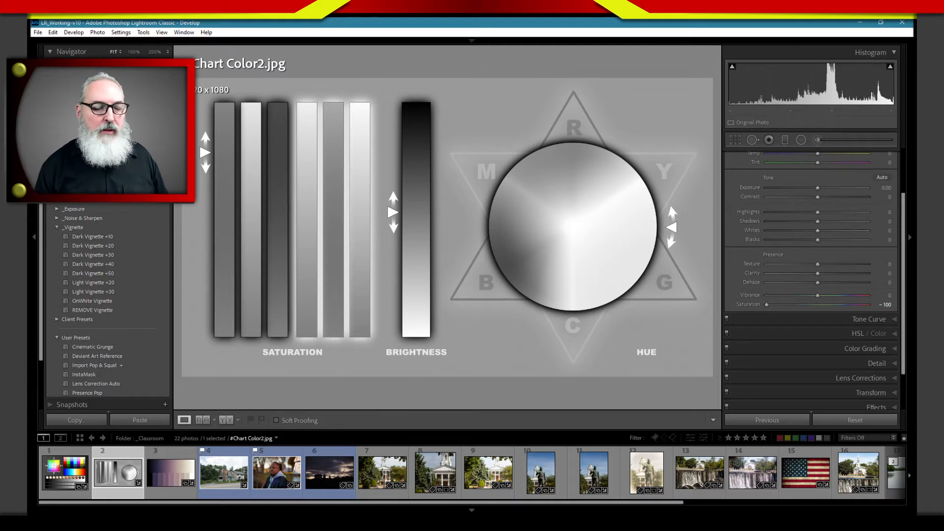
drag(767, 307, 881, 308)
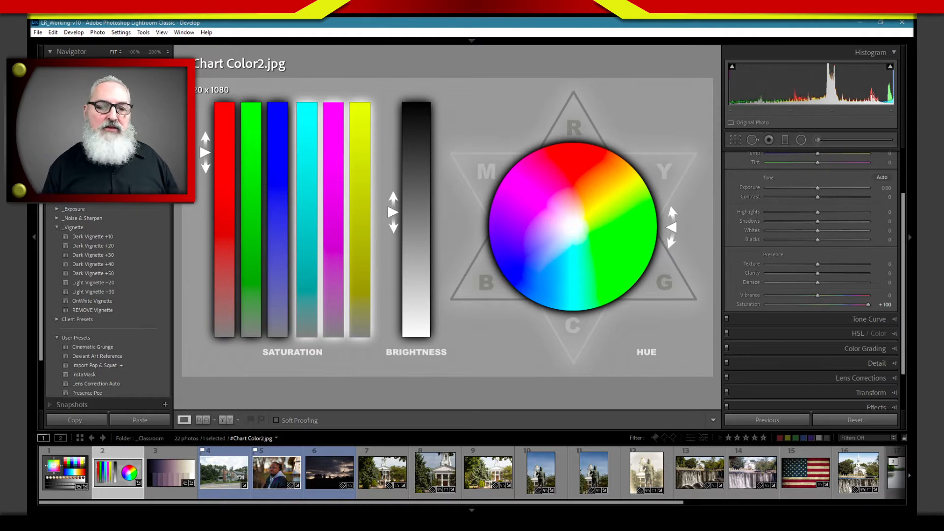
drag(869, 304, 818, 307)
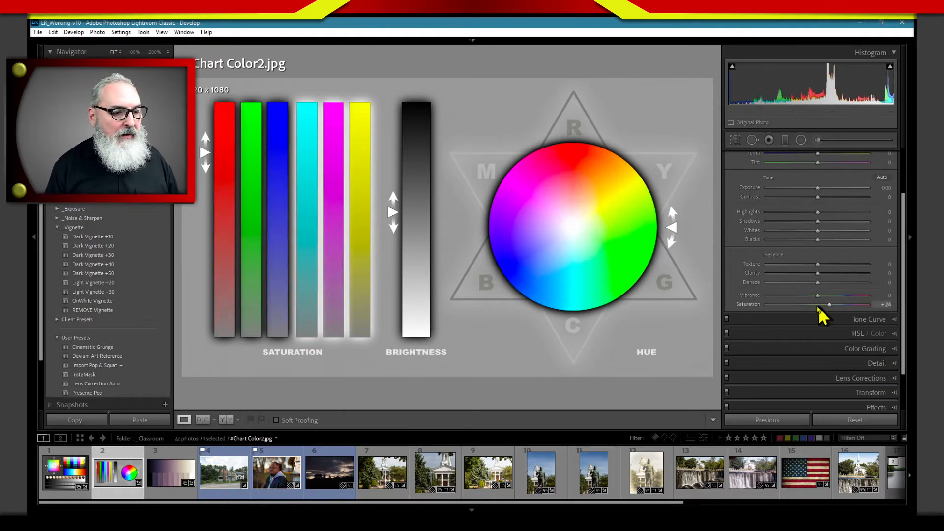
double_click(751, 305)
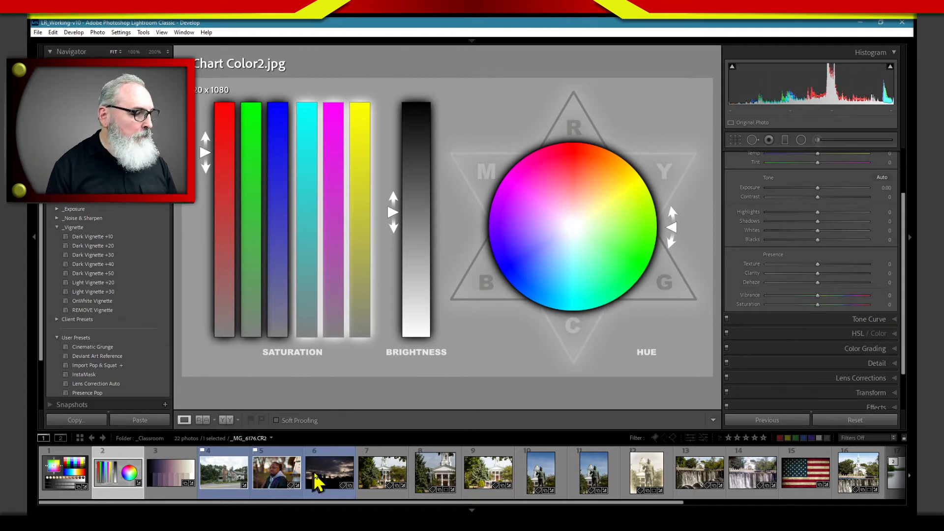
Step: Open the portrait _MG_9214.CR2, clear its Vibrance, try values of +7, +15 and +28, and reset it to 0
click(276, 478)
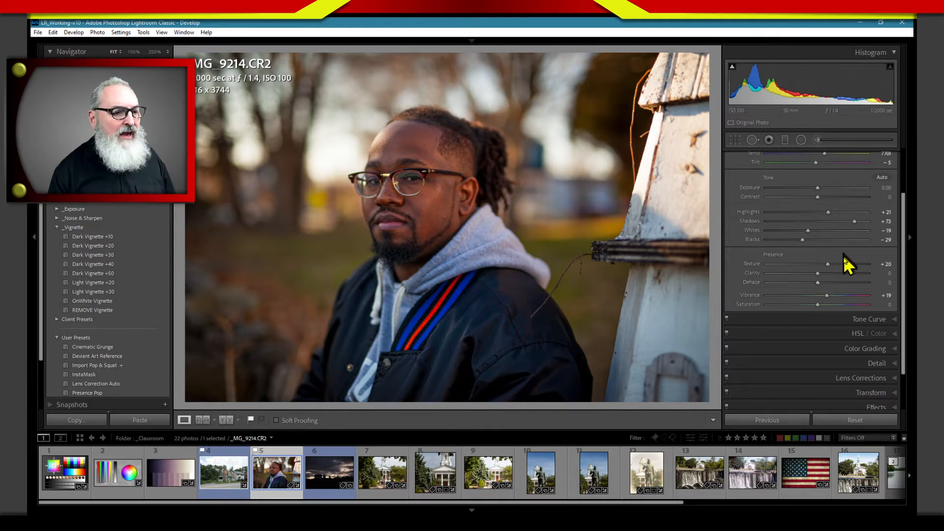
double_click(749, 295)
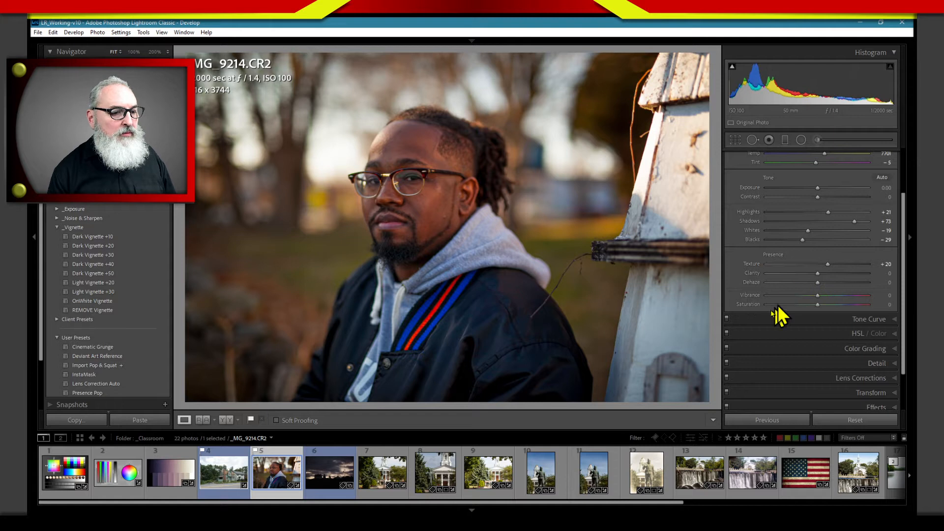
drag(818, 295, 823, 296)
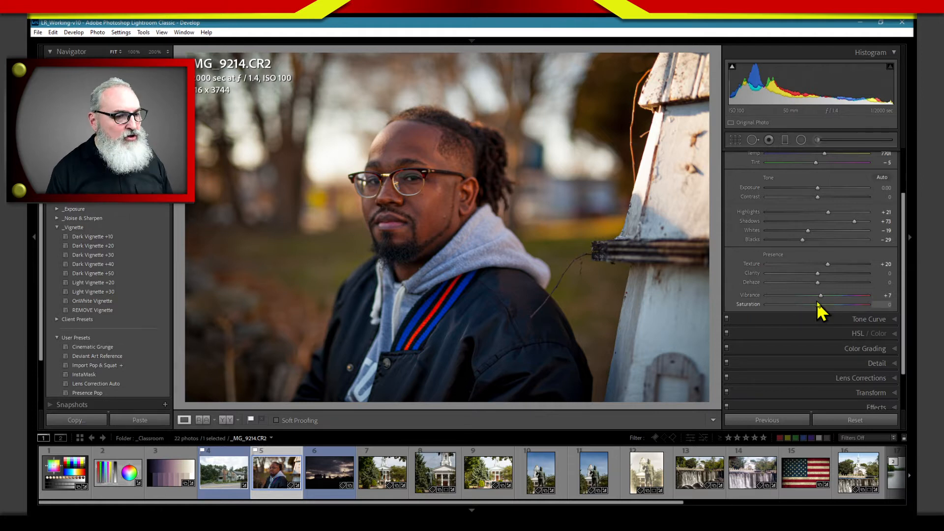
drag(820, 296, 825, 297)
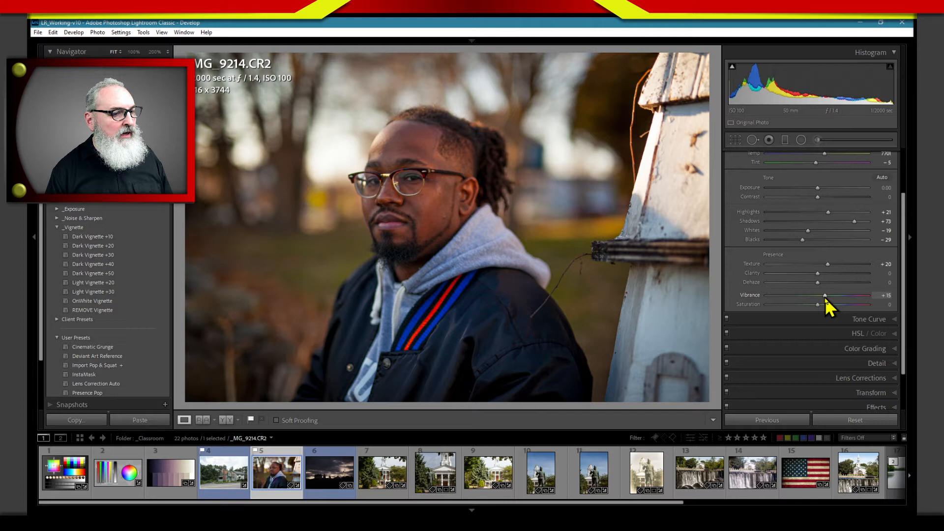
drag(825, 296, 831, 296)
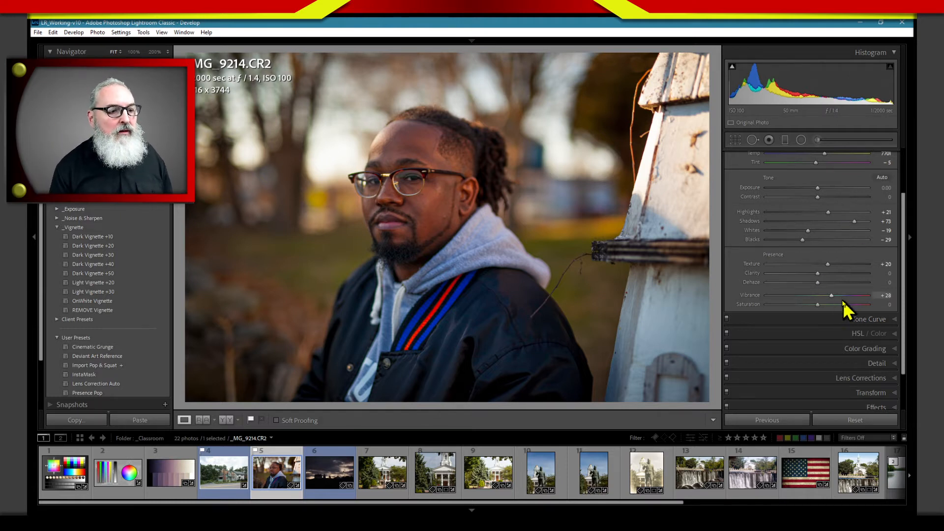
double_click(831, 296)
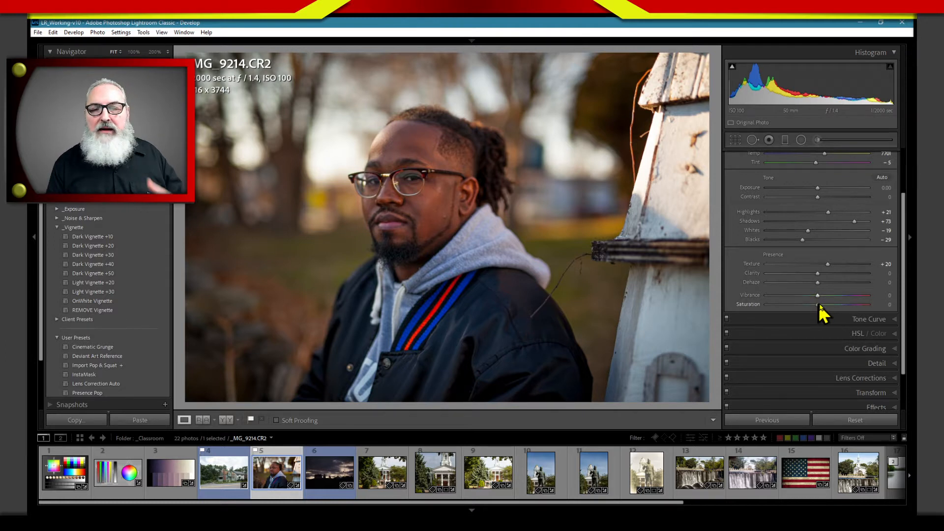
Step: Try the portrait's Vibrance at +100 for comparison, and settle on a Vibrance of +23
drag(819, 297, 890, 296)
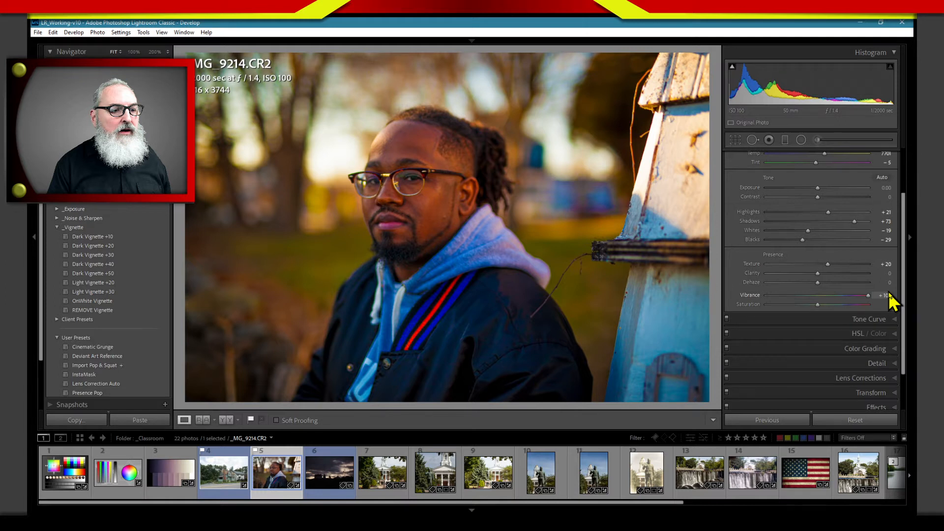
double_click(889, 294)
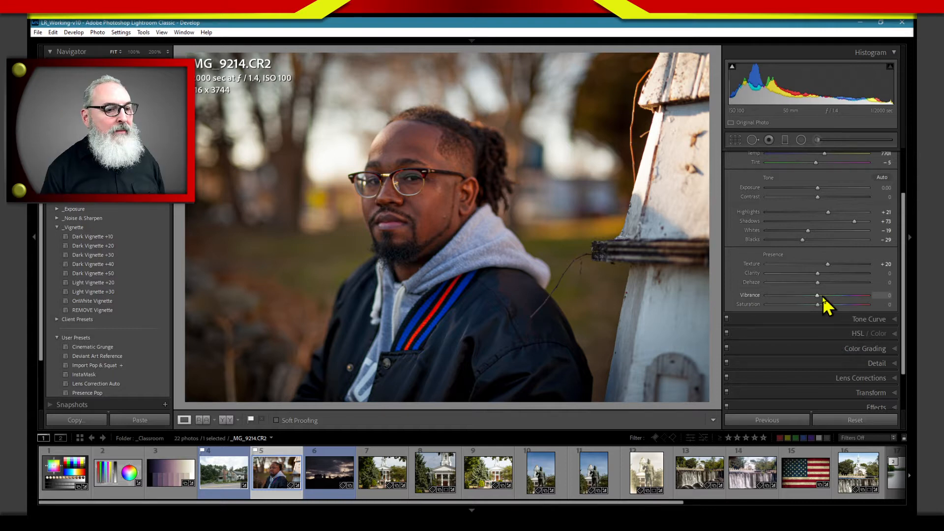
drag(822, 296, 824, 296)
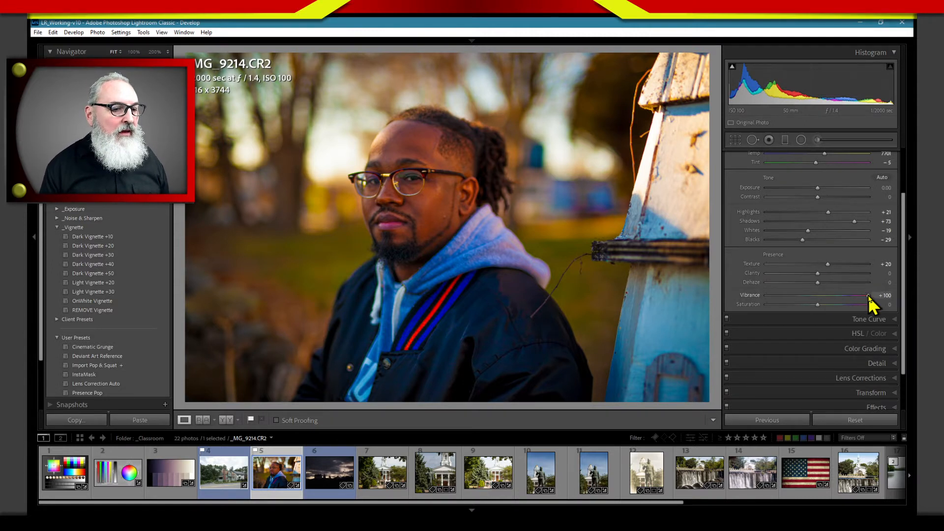
drag(868, 295, 827, 296)
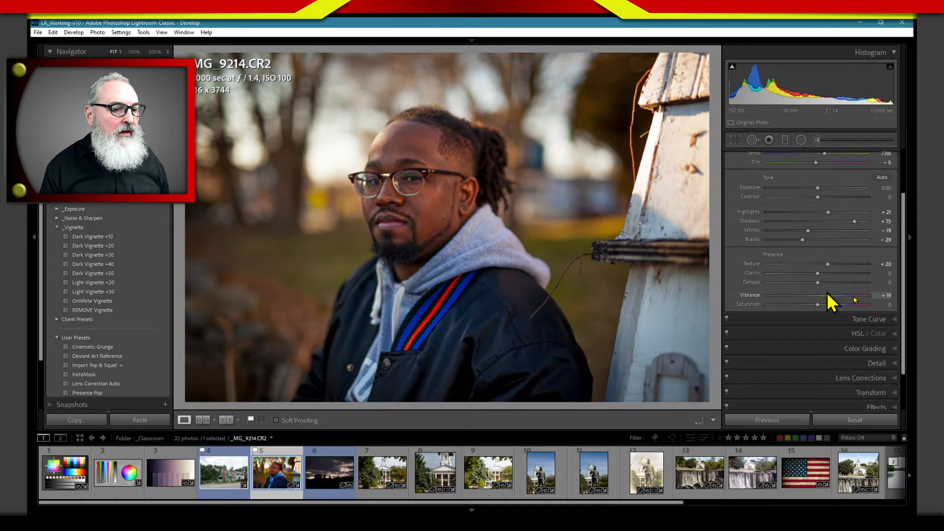
drag(827, 294, 826, 293)
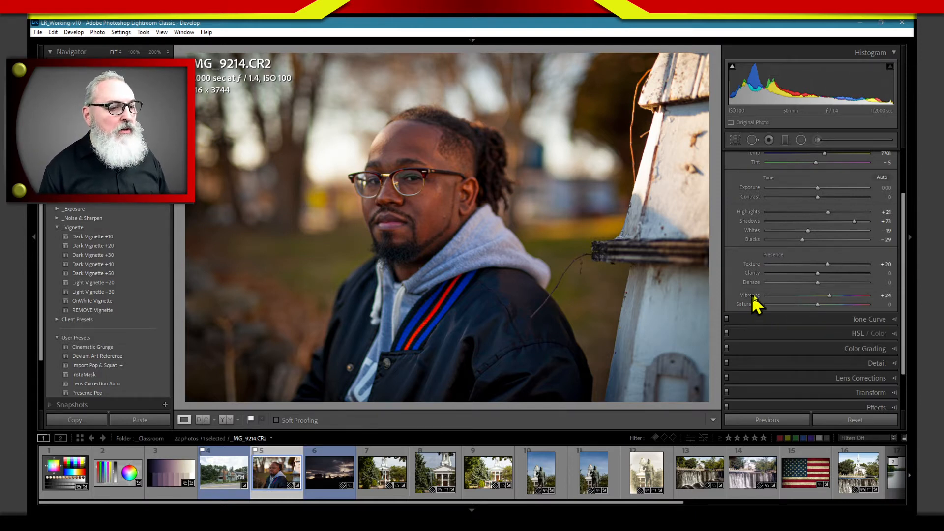
drag(831, 295, 829, 296)
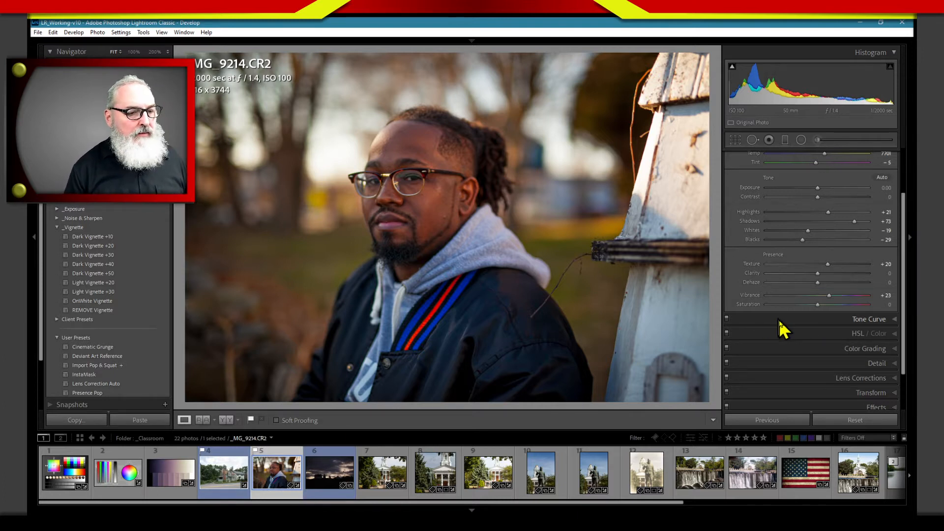
Step: Show the midtones, shadows and highlights Color Grading wheels together, and switch to the photo Chart Color2.jpg
click(805, 349)
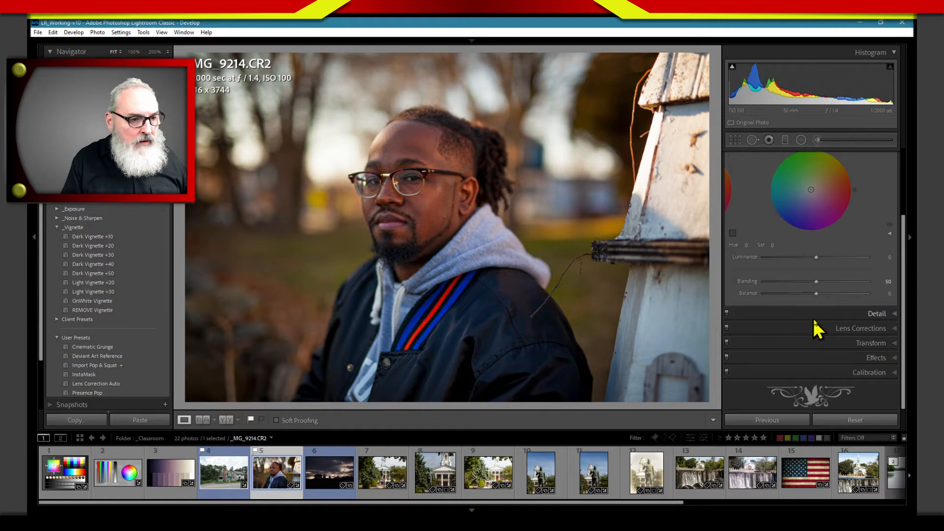
drag(906, 278, 887, 225)
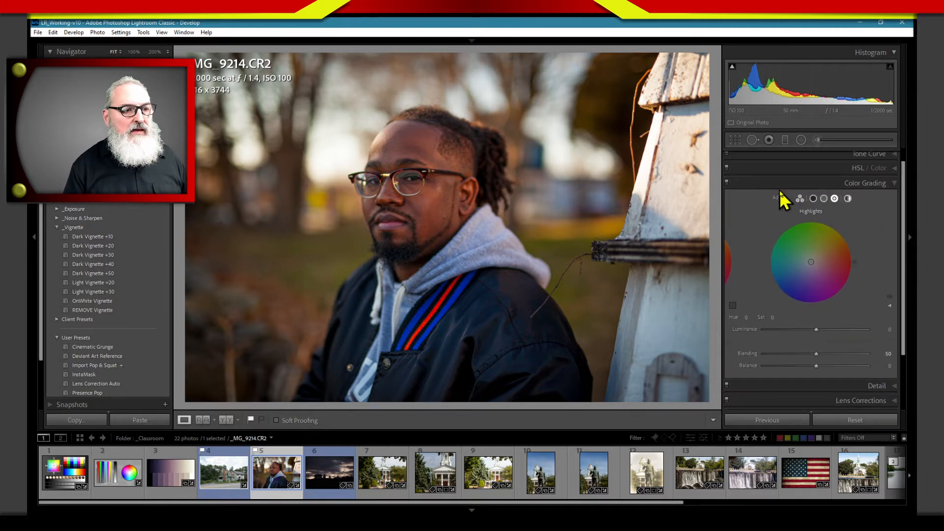
click(799, 197)
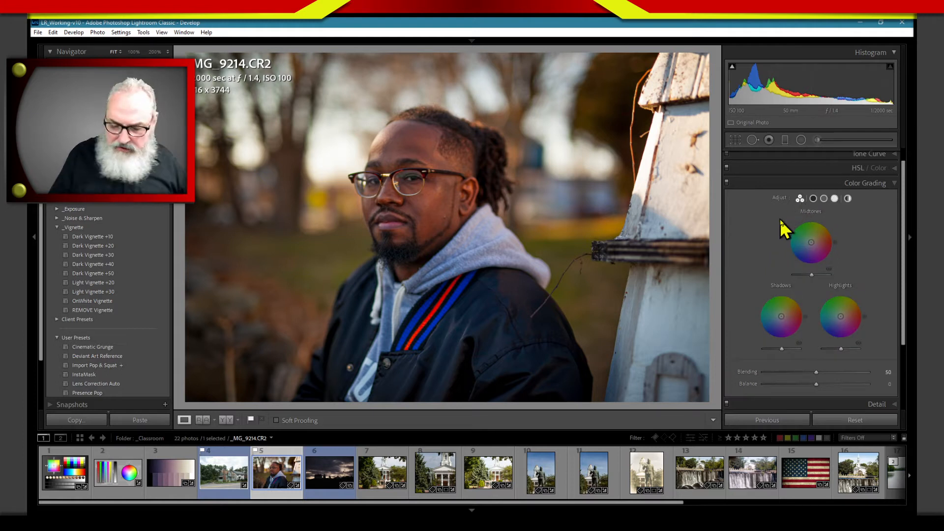
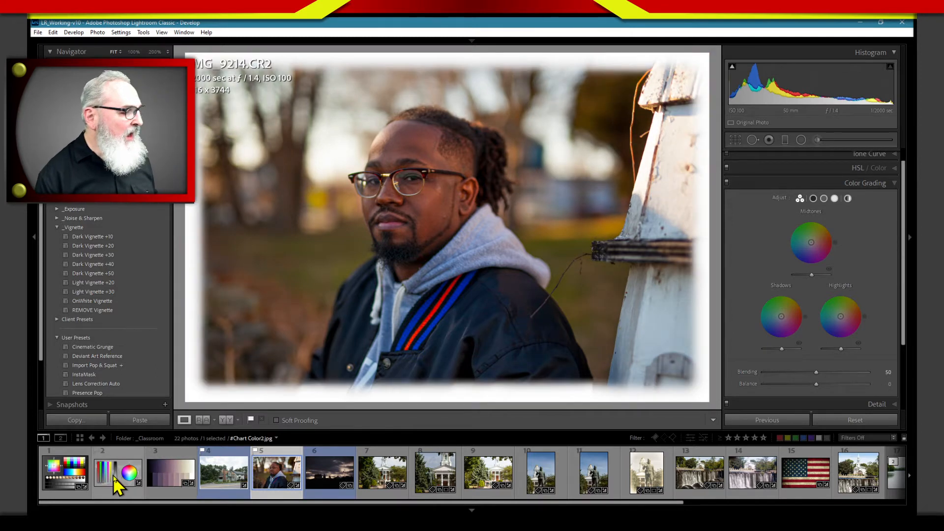
click(117, 483)
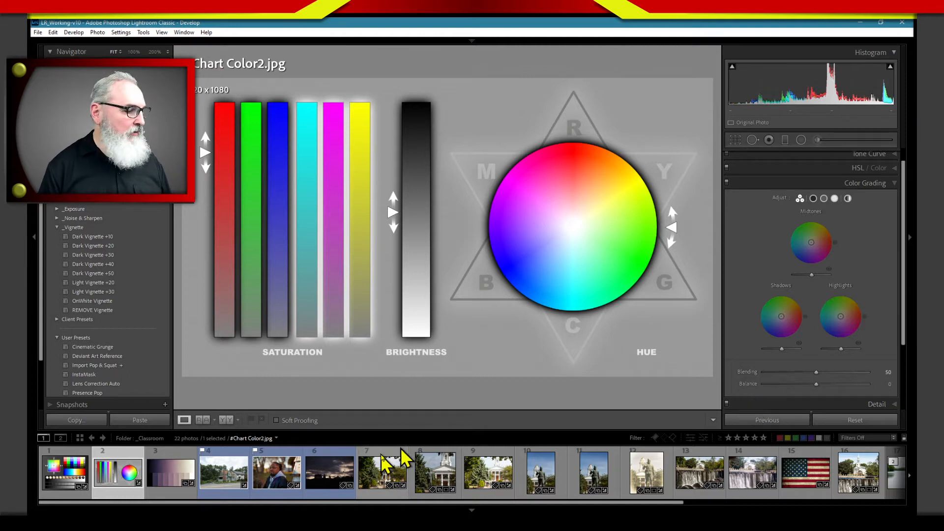
Step: Color grade the portrait _MG_9214.CR2 with blue shadows, orange highlights and magenta midtones, refining the shadows tint on its single wheel
click(280, 482)
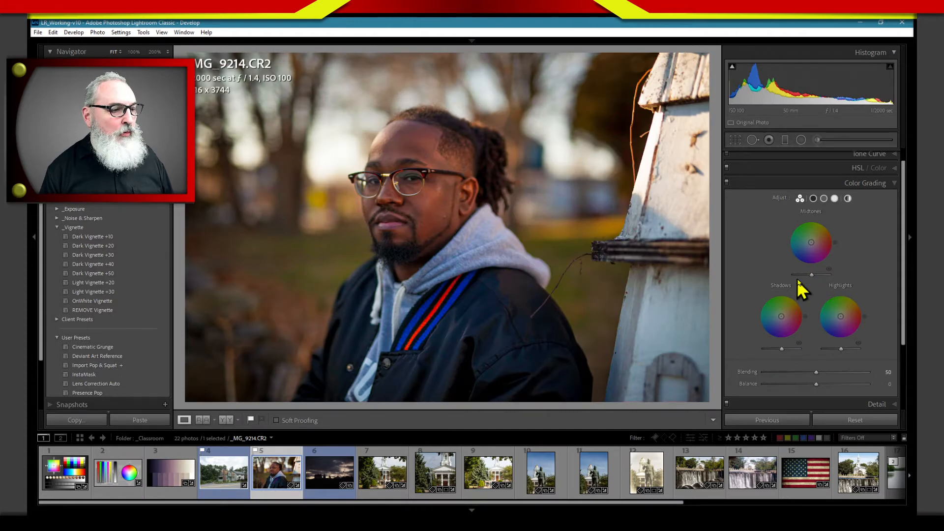
drag(781, 317, 778, 324)
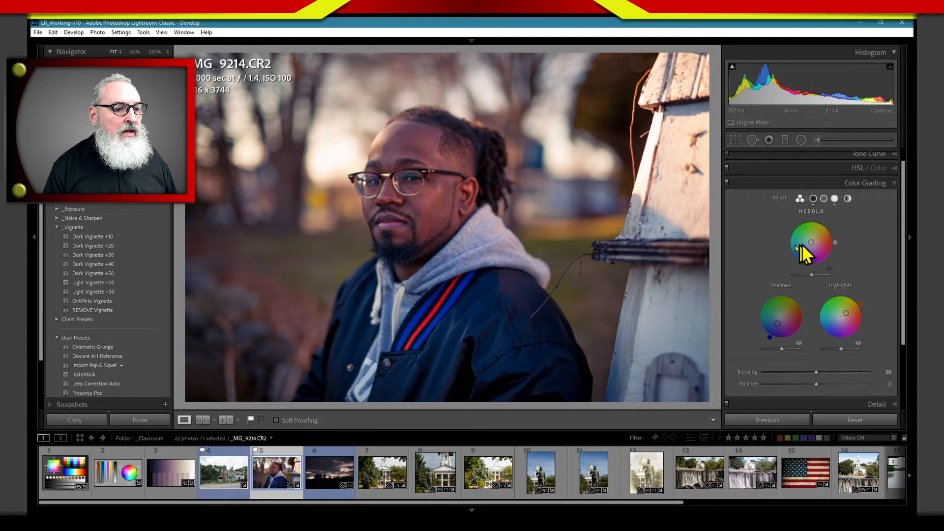
drag(798, 247, 786, 248)
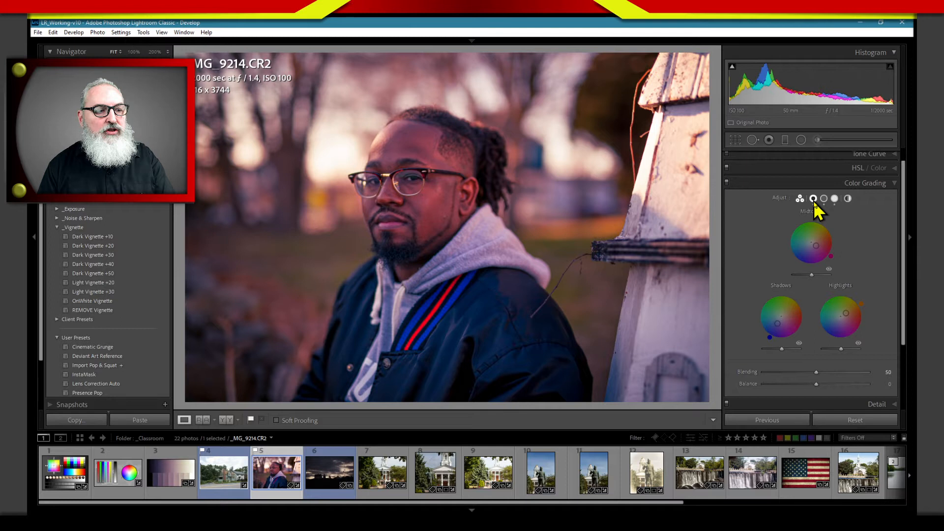
click(813, 200)
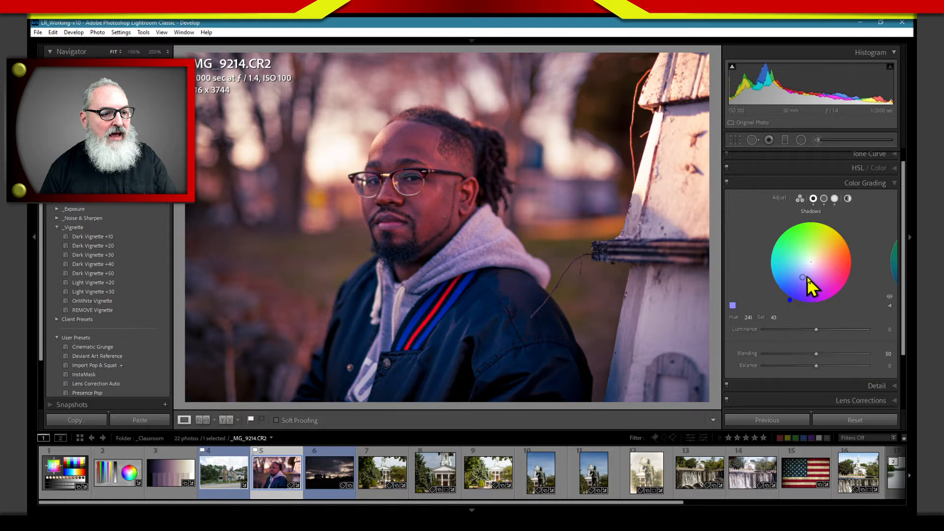
drag(806, 277, 804, 275)
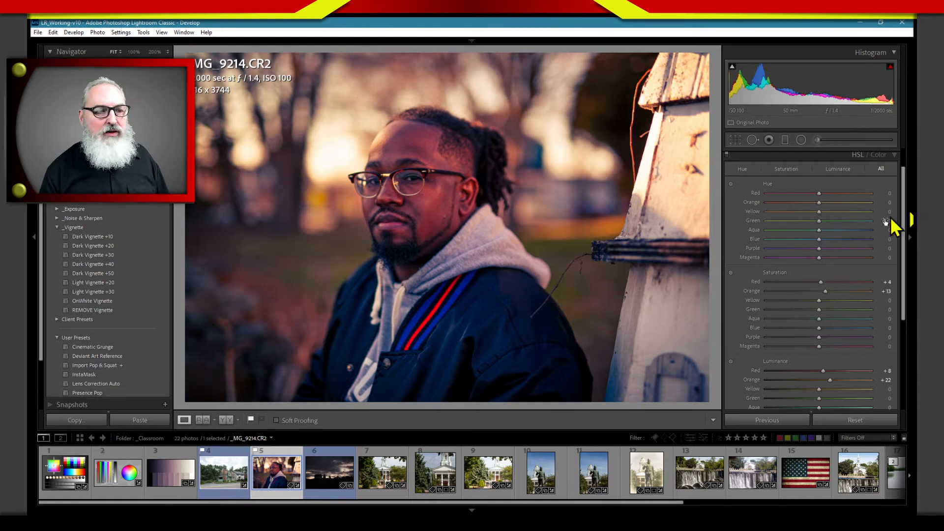
Step: Show only the HSL Hue adjustments and try a strong negative shift of the portrait's Orange hue
click(744, 170)
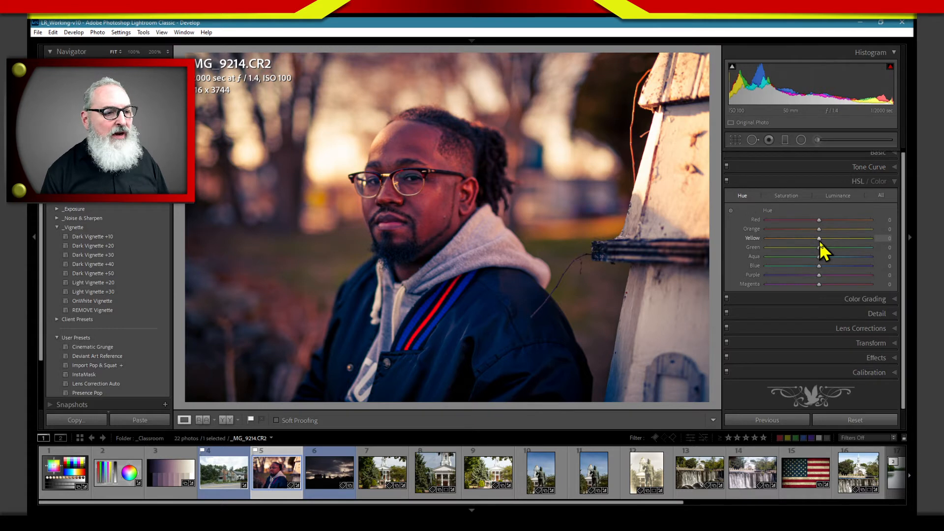
drag(818, 229, 772, 231)
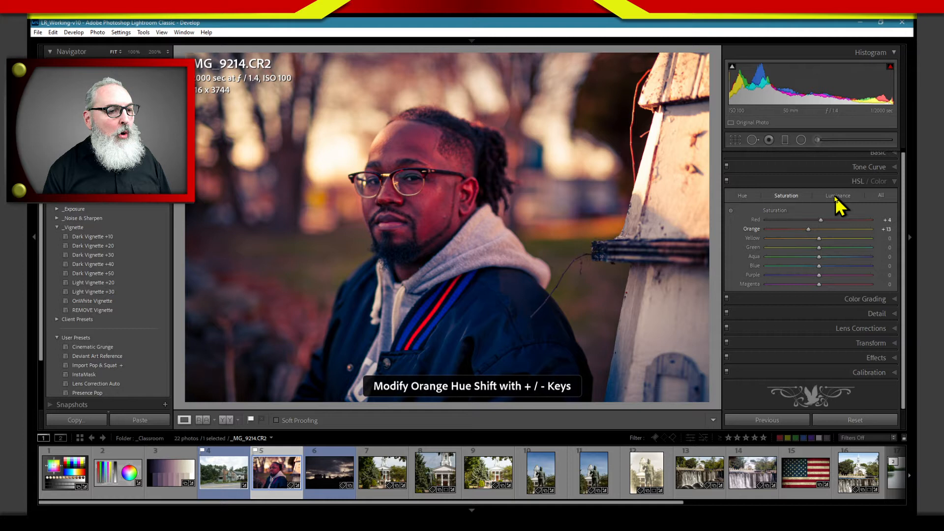
Step: Try the portrait's Orange Luminance at -9 and +23, set it to -7, and raise the Yellow
click(837, 195)
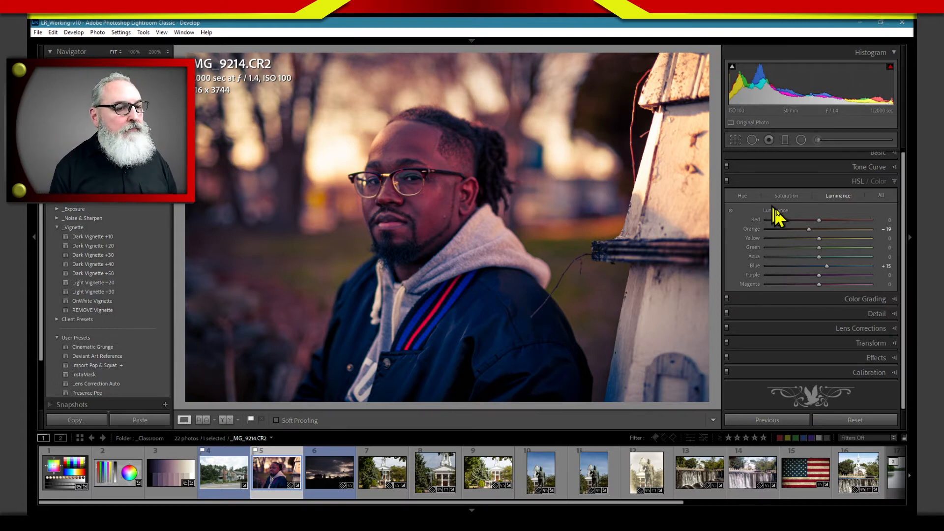
drag(809, 229, 815, 234)
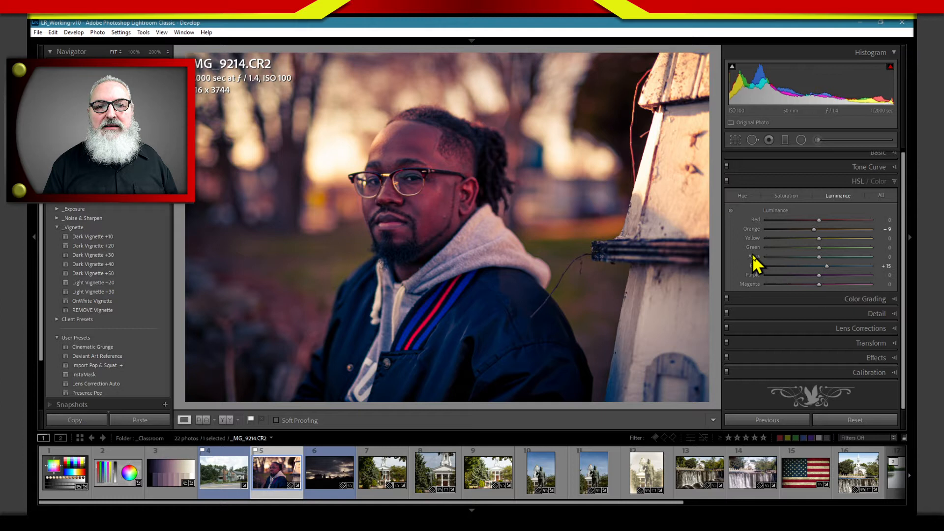
drag(814, 228, 831, 282)
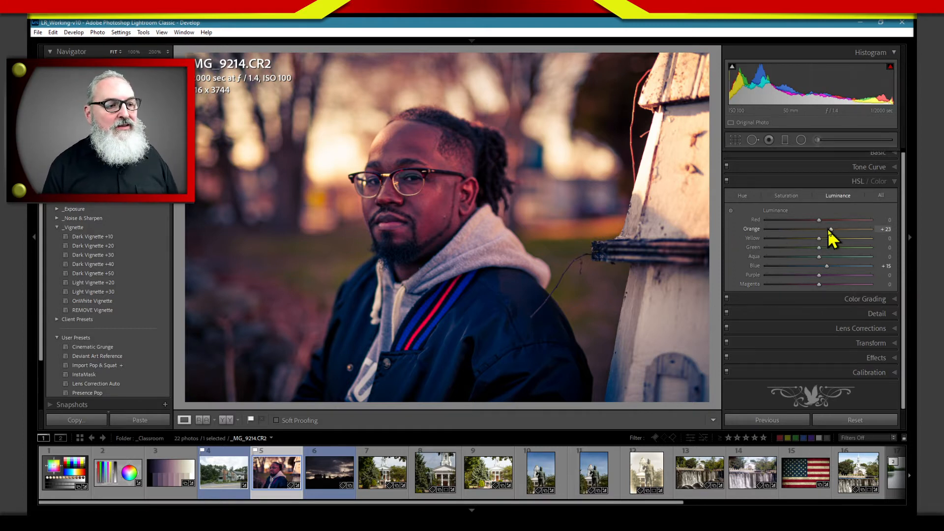
drag(831, 229, 814, 229)
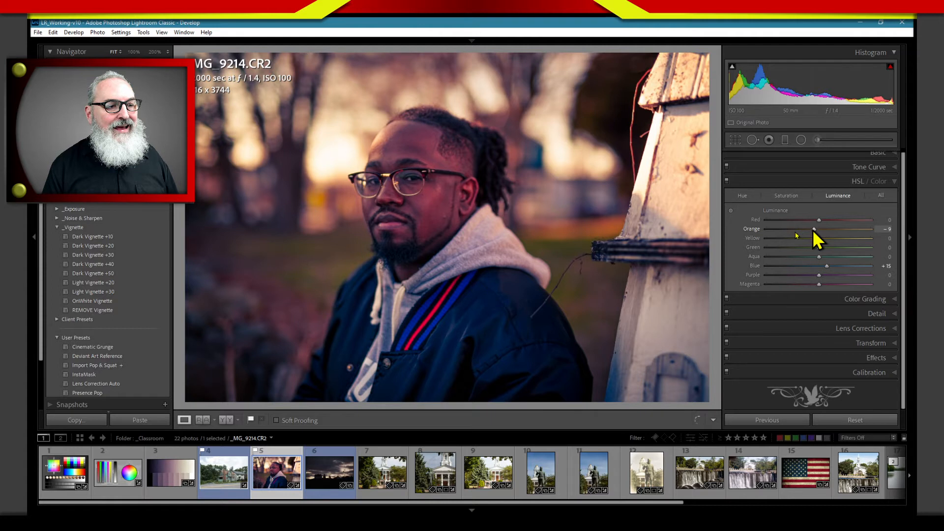
drag(814, 232, 817, 231)
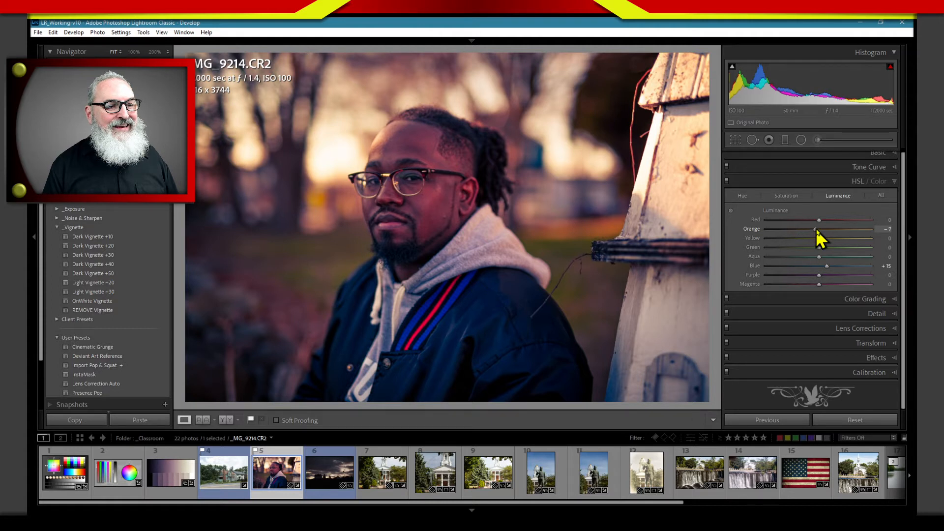
drag(820, 239, 864, 240)
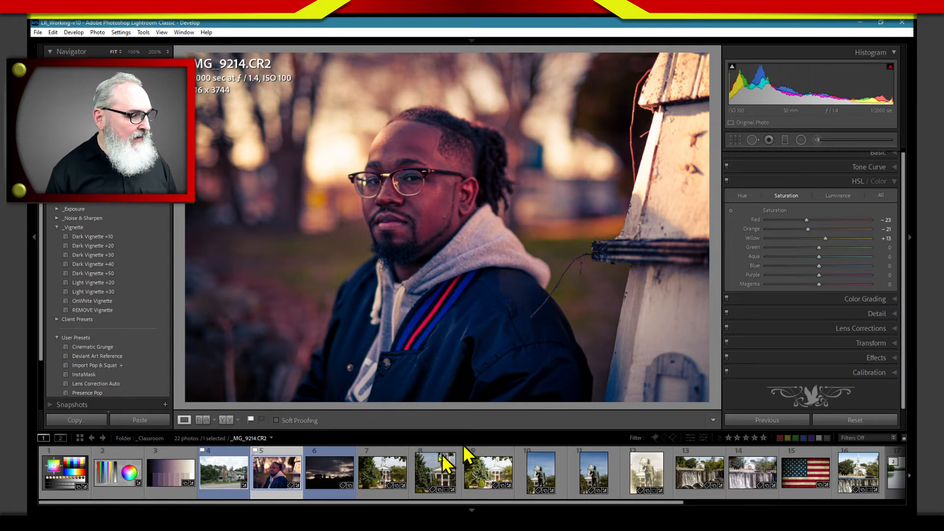
Step: Open the lighthouse photo _MG_6176.CR2 and convert its treatment to Black & White
click(337, 487)
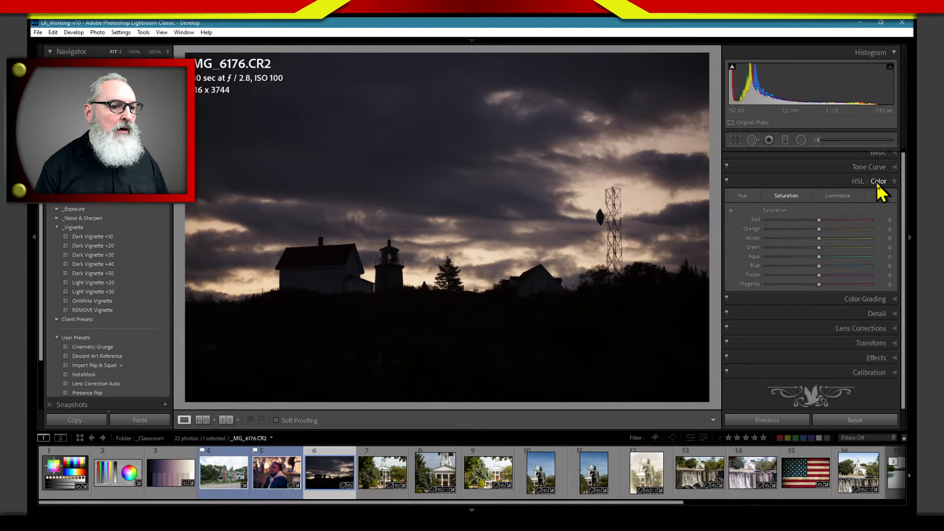
click(873, 154)
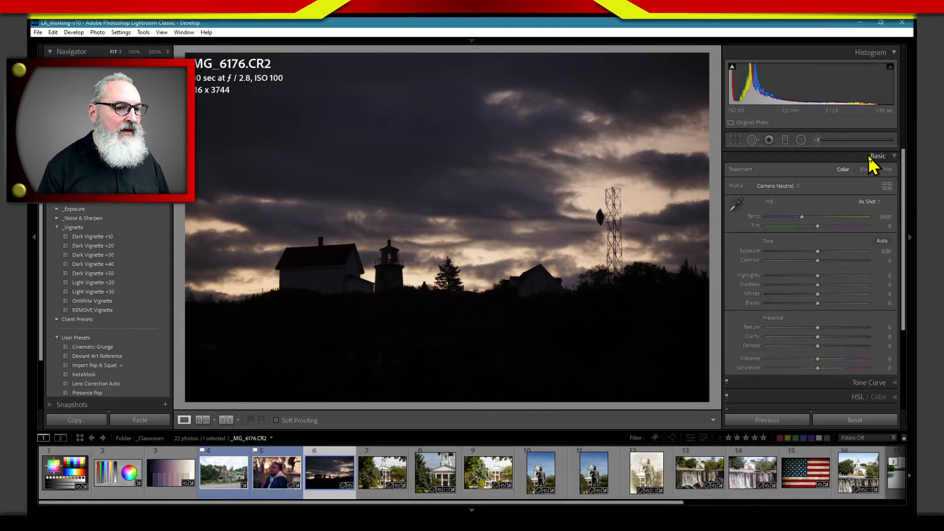
click(870, 168)
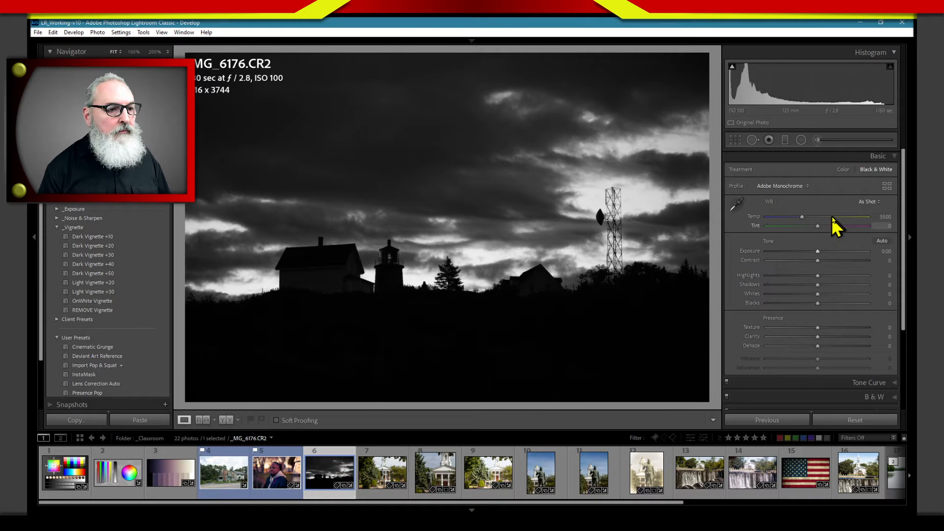
Step: Try Blue at +55 and -100 in the lighthouse photo's Black & White Mix, and undo the change
click(828, 398)
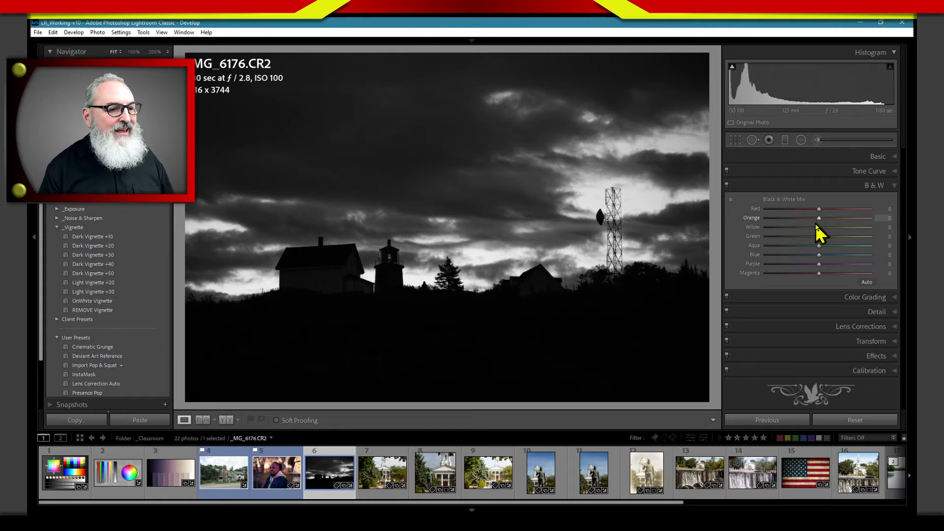
drag(819, 255, 851, 257)
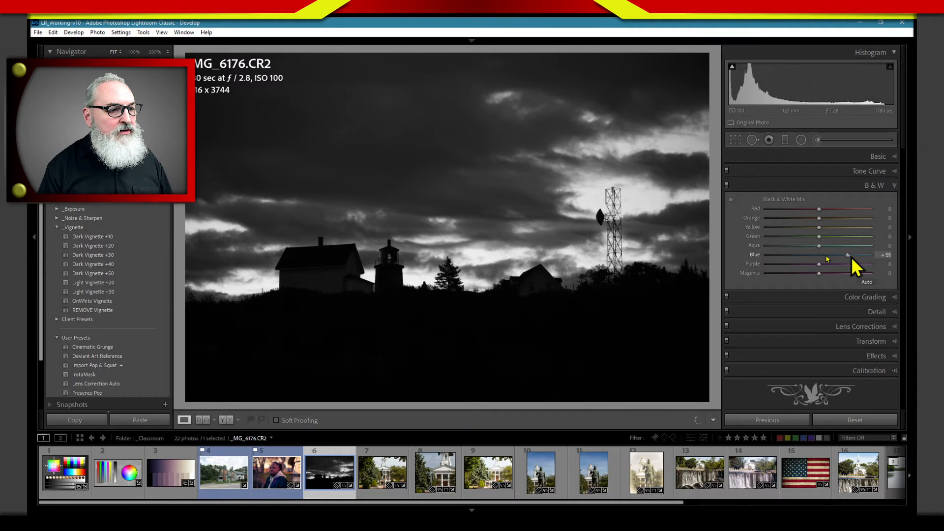
drag(851, 257, 763, 258)
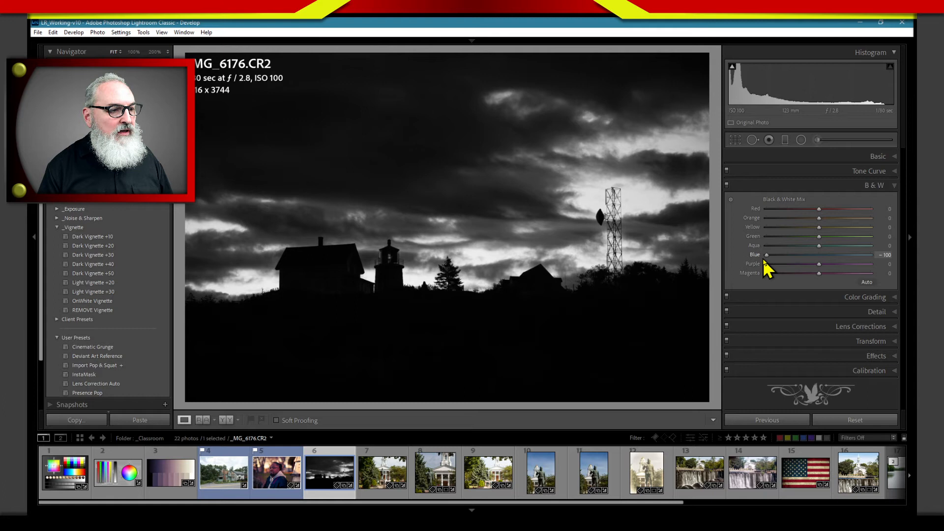
key(ctrl+z)
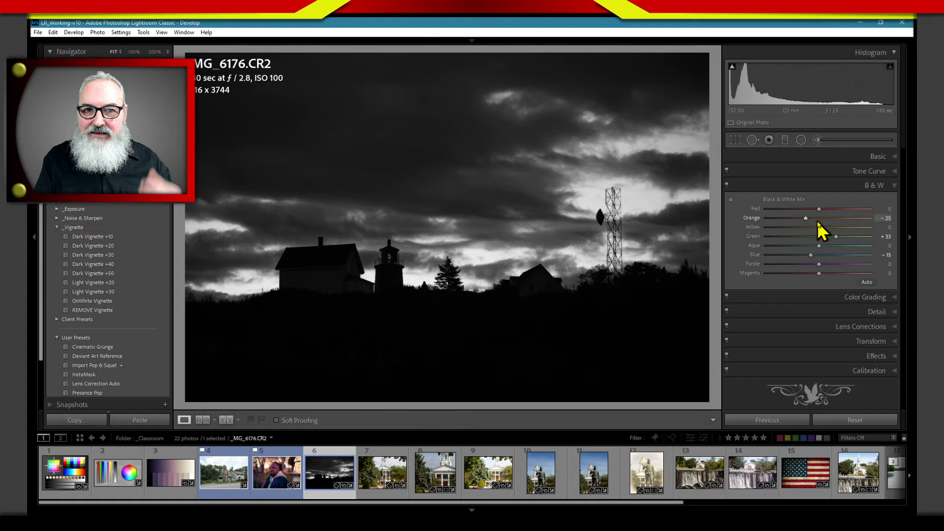
Step: Lower Orange to -89 and Red to -19 in the Black & White Mix, and reset all of the photo's edits
drag(817, 220, 797, 252)
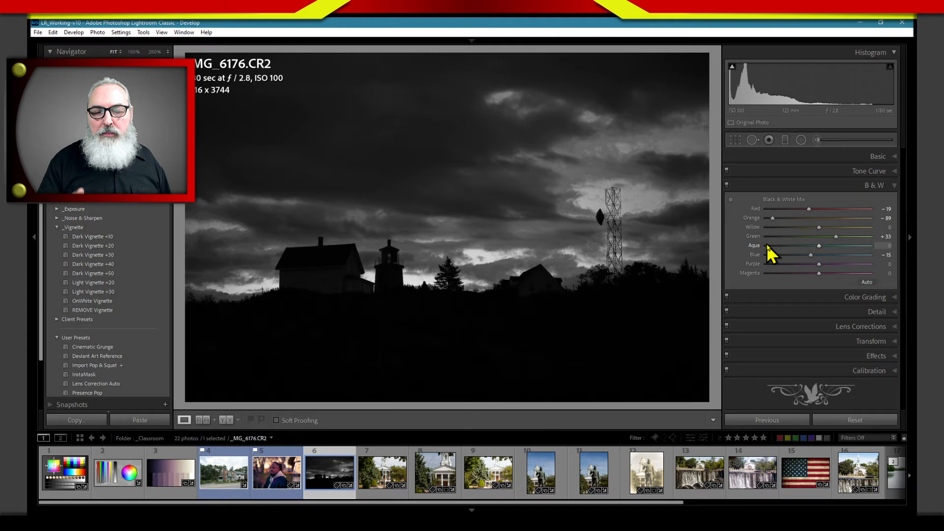
click(846, 423)
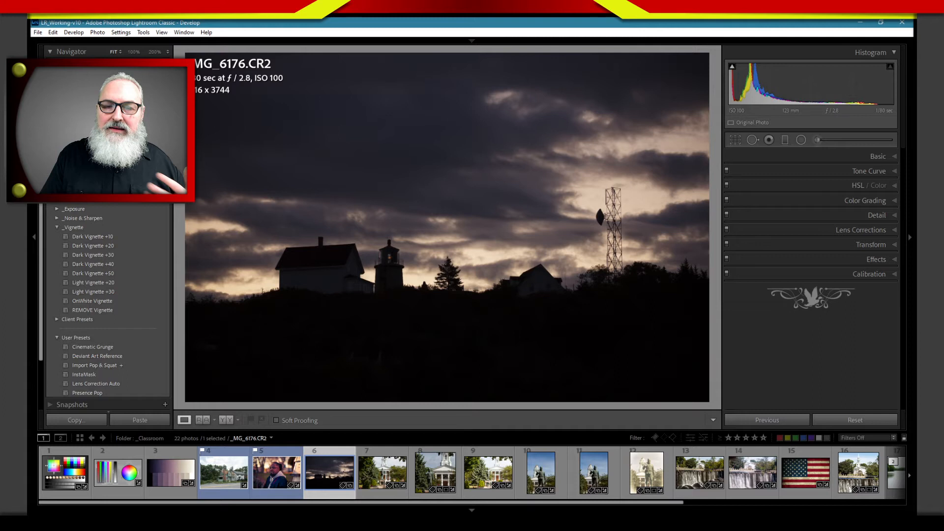
Step: Switch to the Zoom meeting window to view the participants, and move it away from the Lightroom Classic display
key(alt)
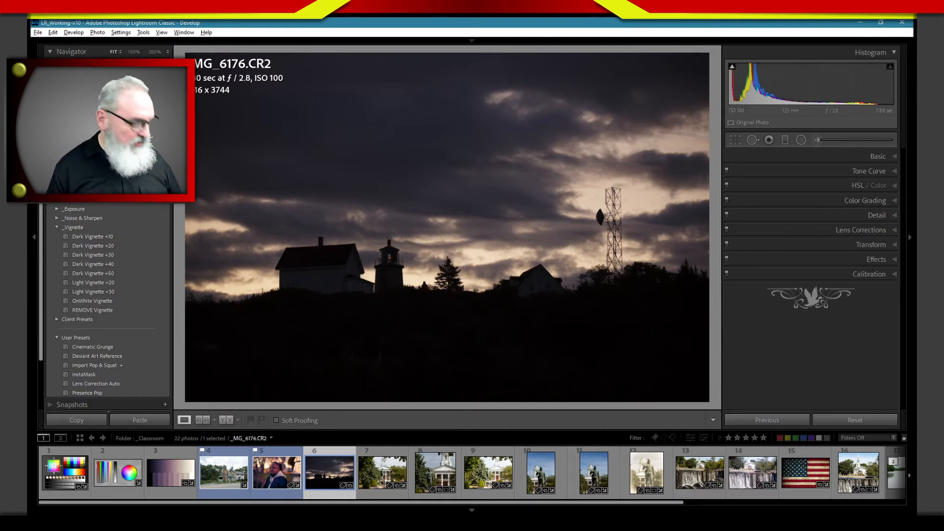
key(alt+Tab)
drag(578, 90, 943, 147)
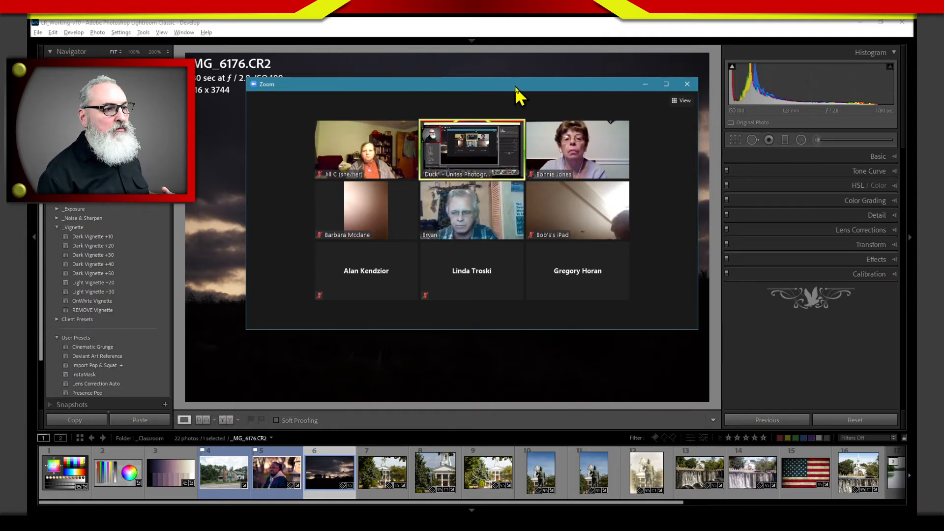
drag(508, 88, 943, 216)
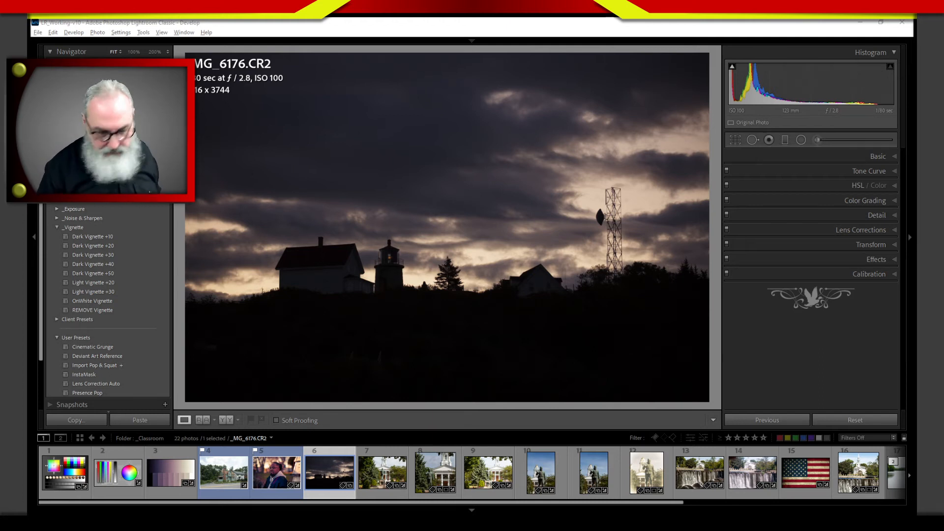
Step: Examine the Basic adjustments and the profiles offered for the lighthouse photo, leaving the Camera Neutral profile selected
click(804, 155)
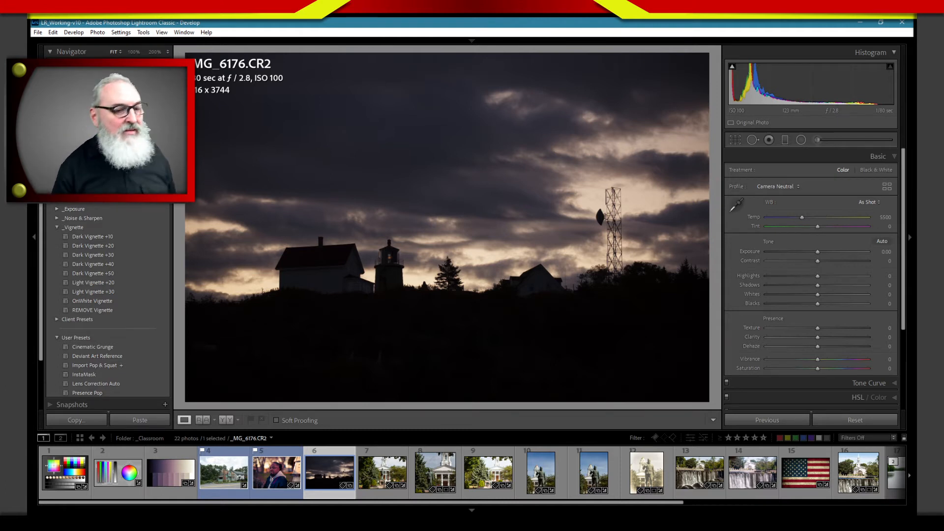
click(831, 156)
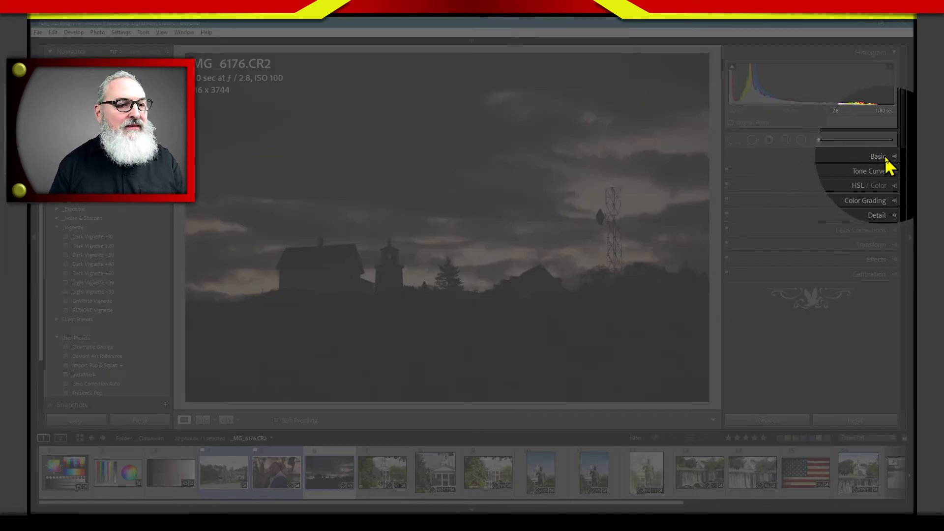
click(880, 156)
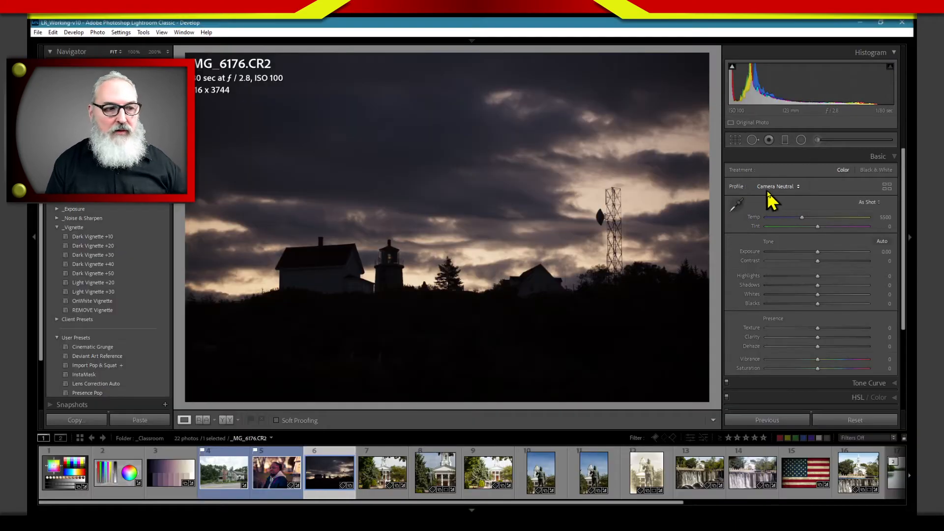
click(799, 187)
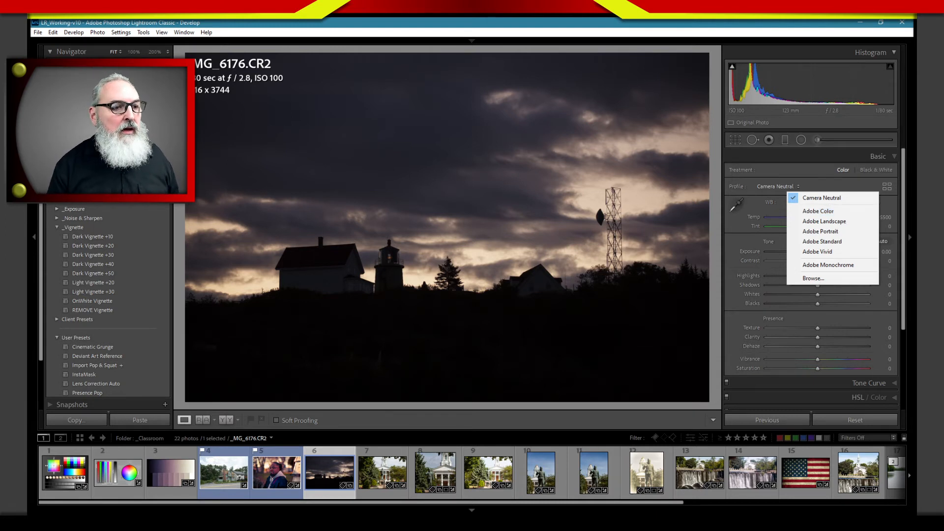
click(821, 189)
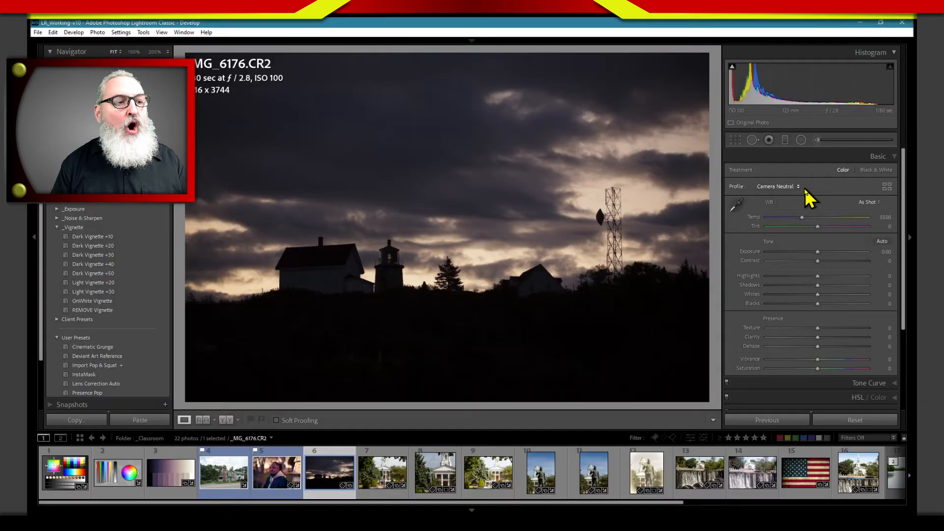
click(798, 187)
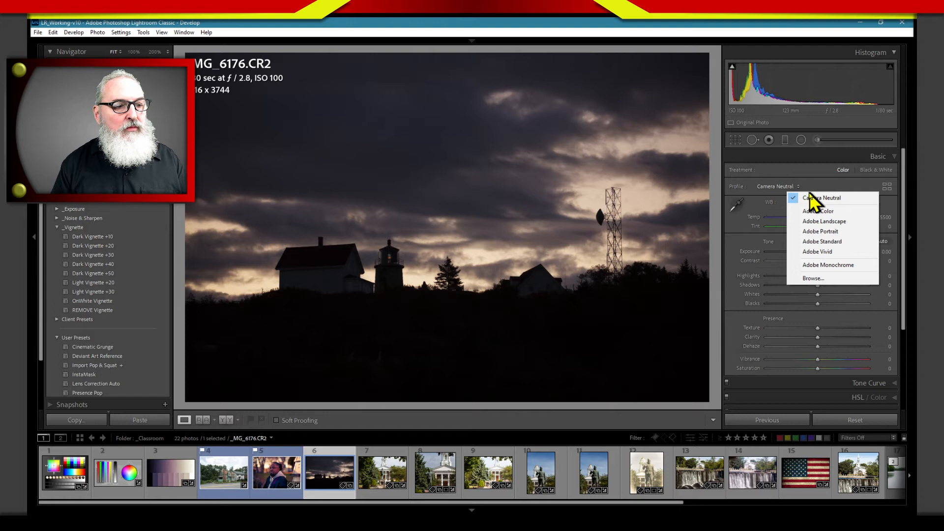
key(Escape)
click(797, 190)
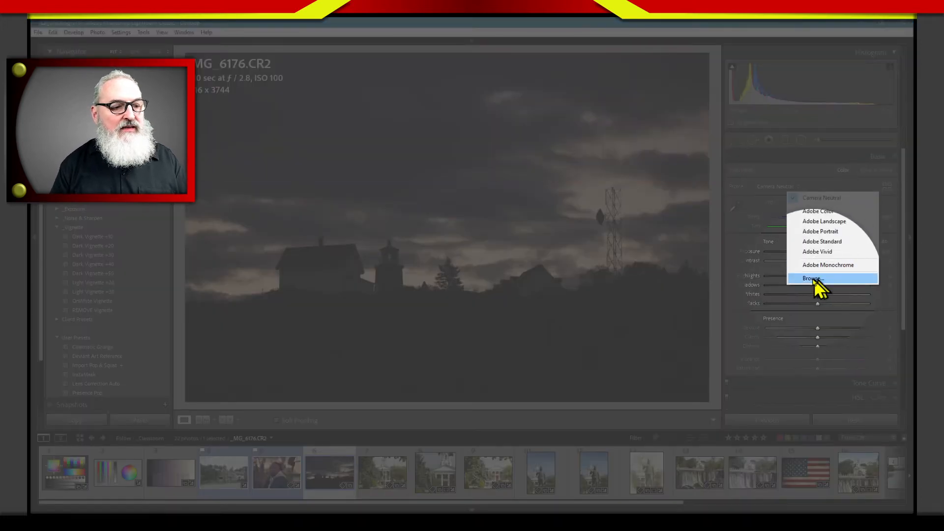
key(Escape)
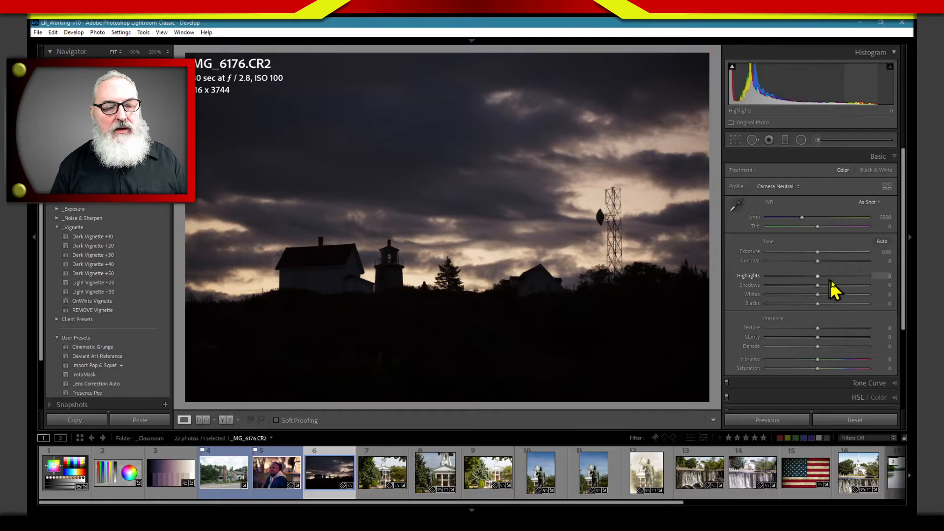
Step: Open the Profile Browser for the lighthouse photo and collapse the Histogram to make room for the profile thumbnails
click(886, 188)
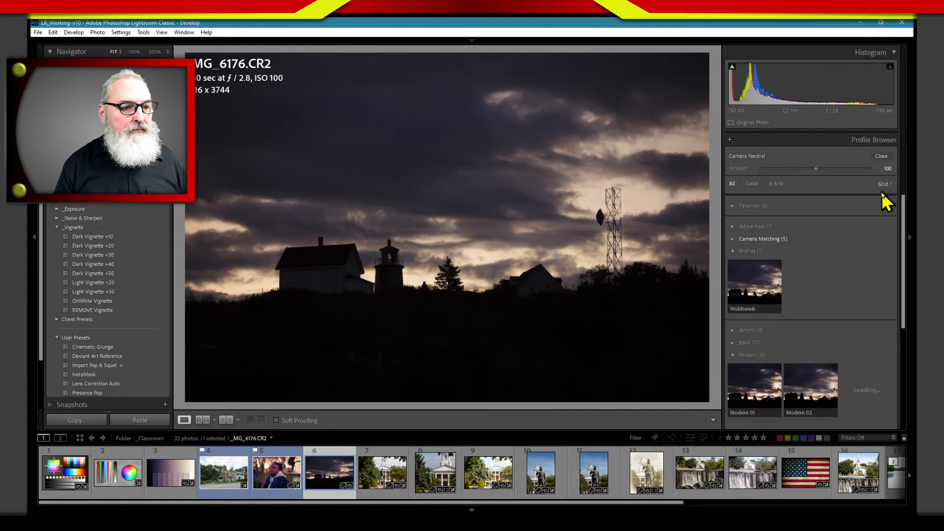
click(894, 53)
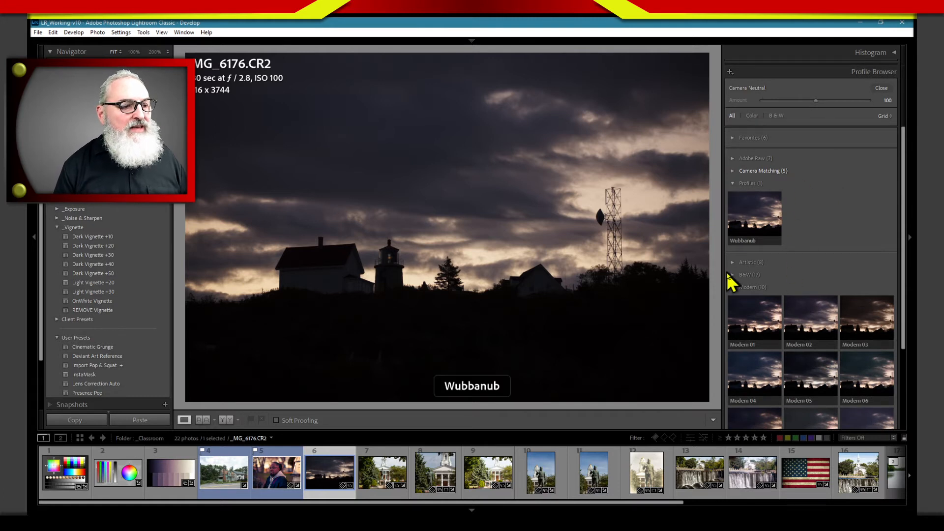
Step: Collapse the Modern and Profiles groups in the Profile Browser, and examine the Favorites and Adobe Raw profiles
click(732, 287)
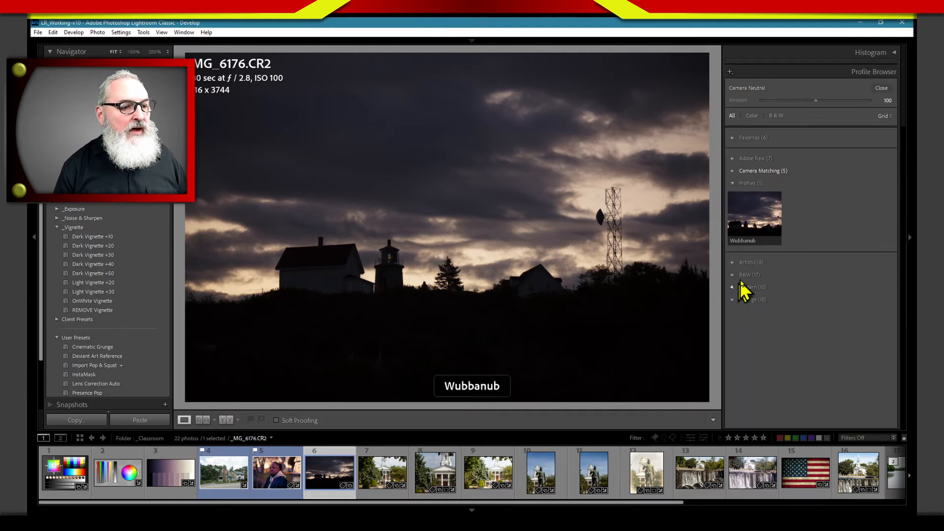
click(736, 183)
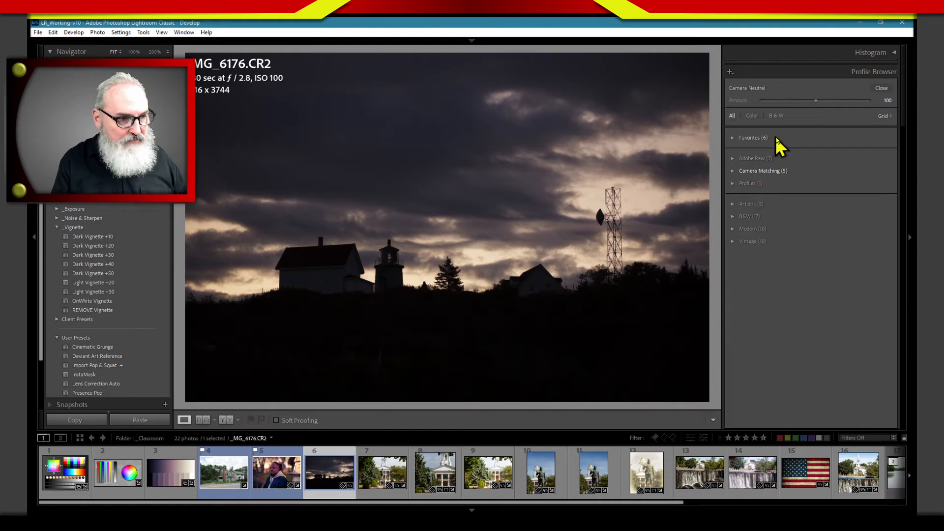
click(733, 137)
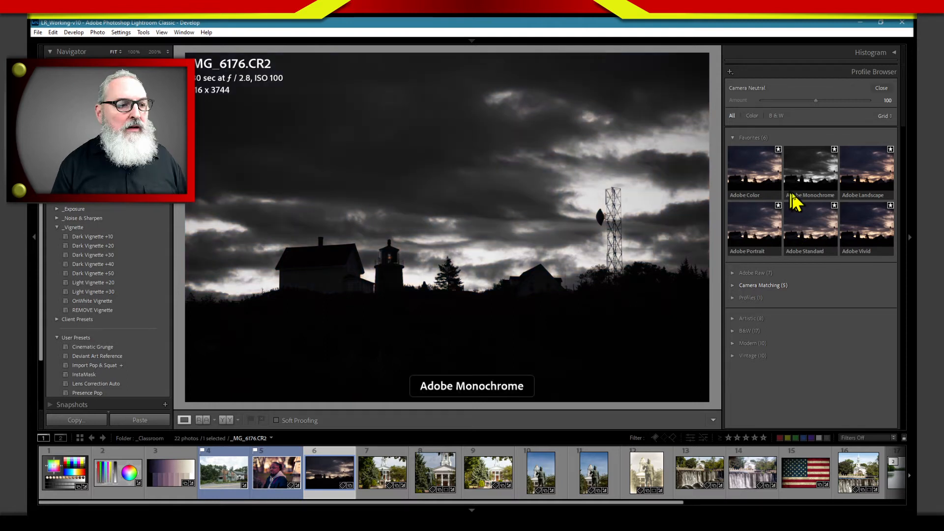
click(733, 274)
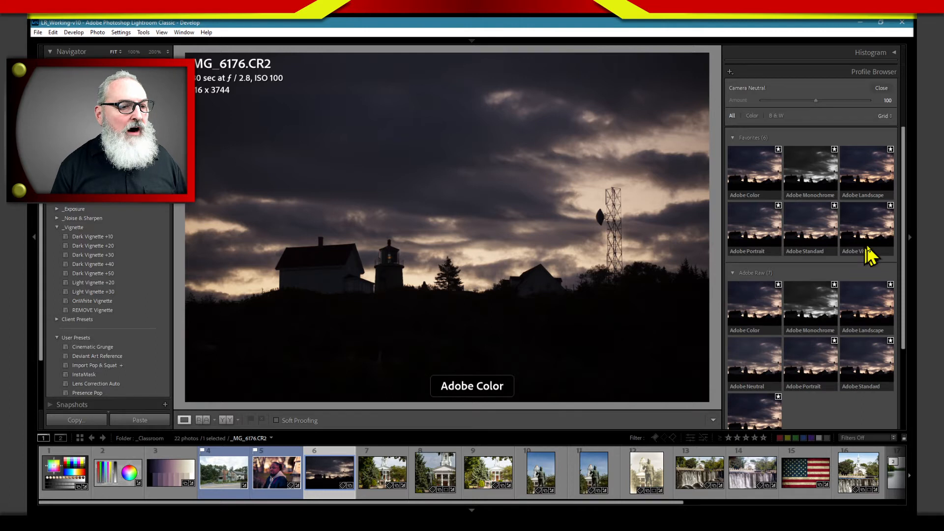
scroll(866, 245, down, 2)
drag(905, 258, 904, 318)
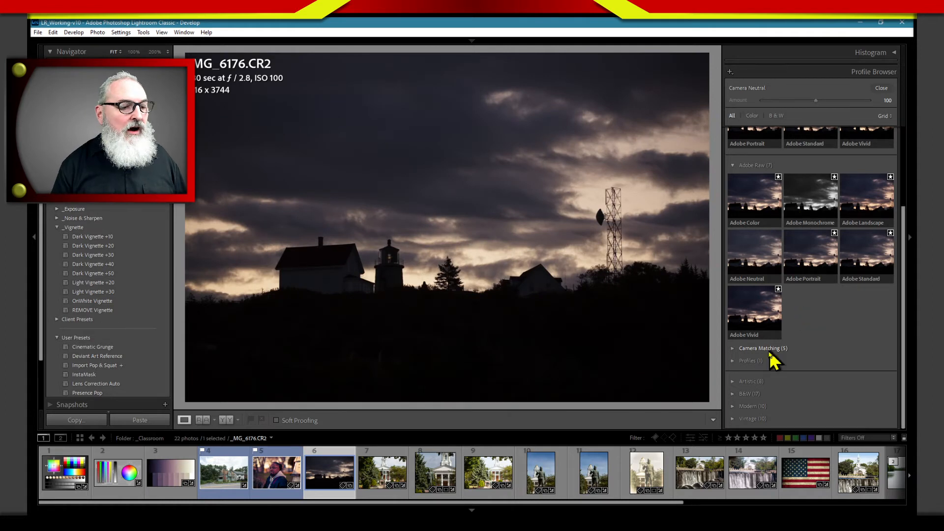
Step: Expand the Camera Matching group and examine its profile thumbnails for the lighthouse photo
click(733, 364)
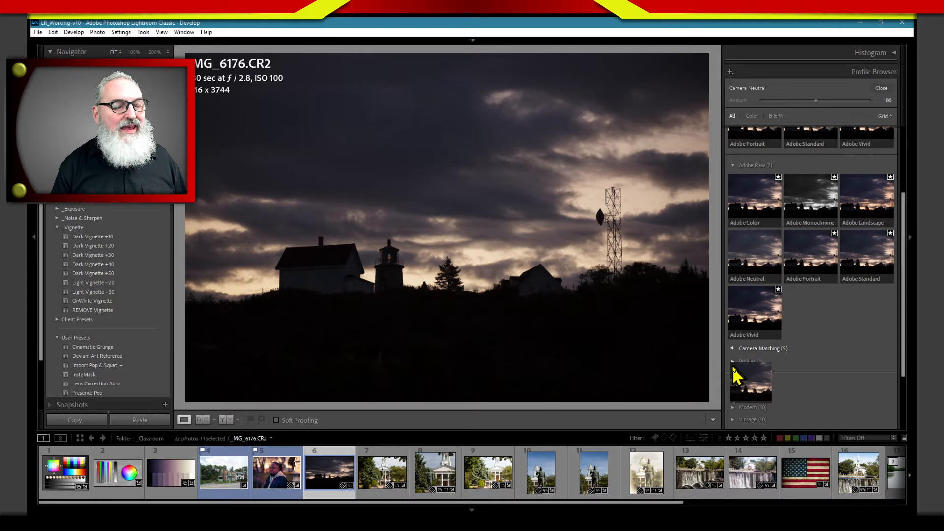
drag(904, 280, 853, 337)
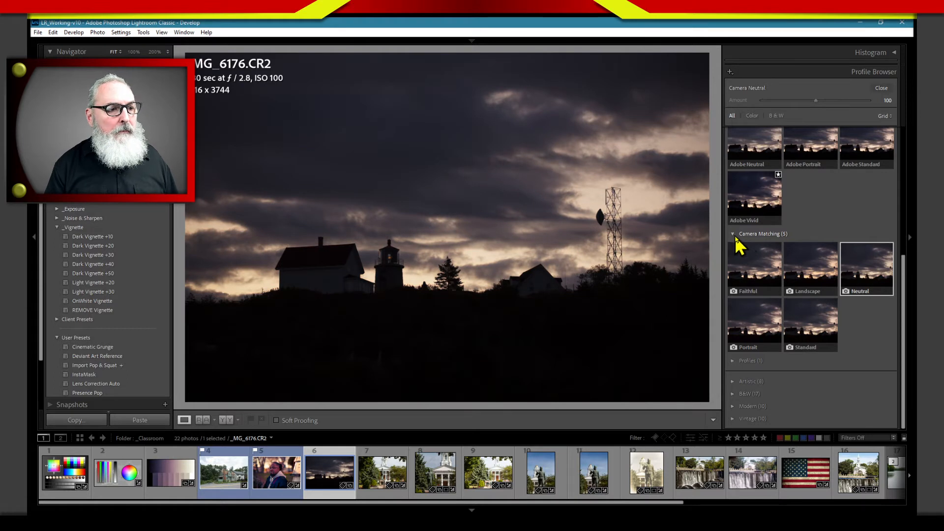
scroll(735, 237, up, 5)
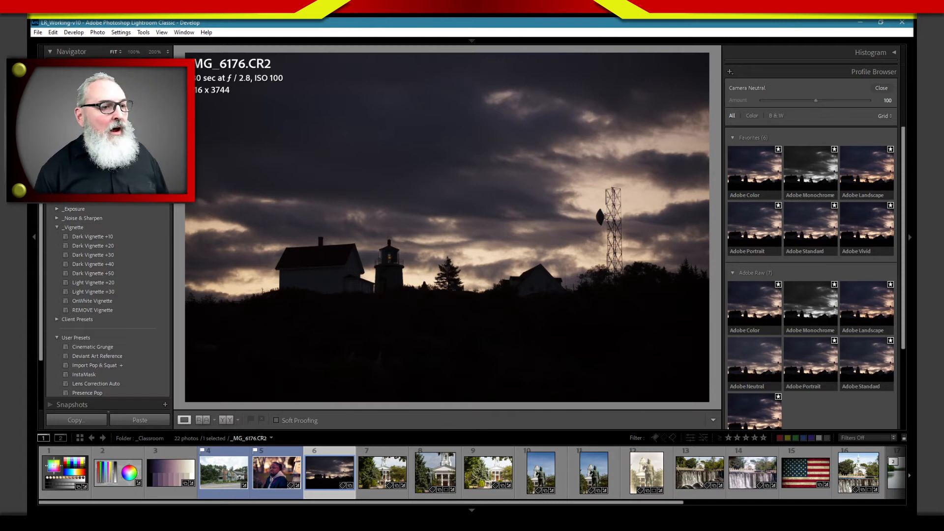
drag(904, 258, 904, 338)
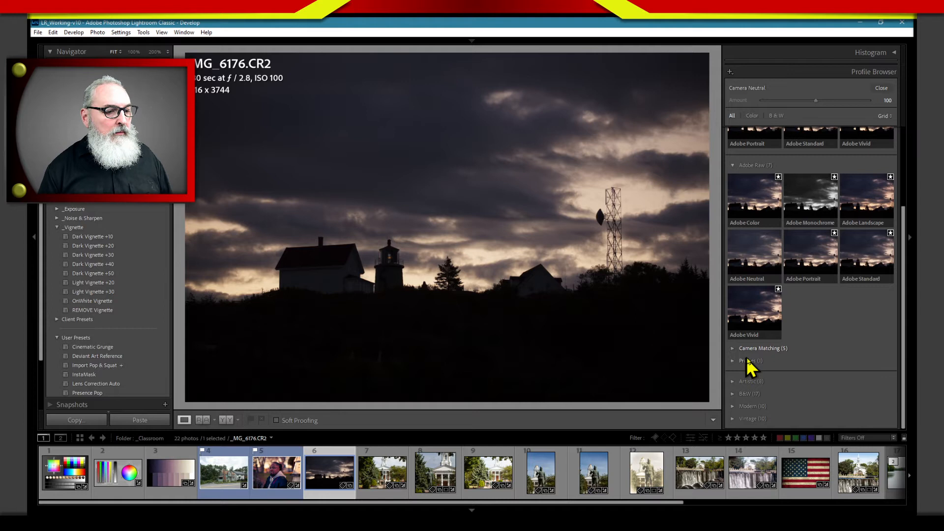
click(732, 349)
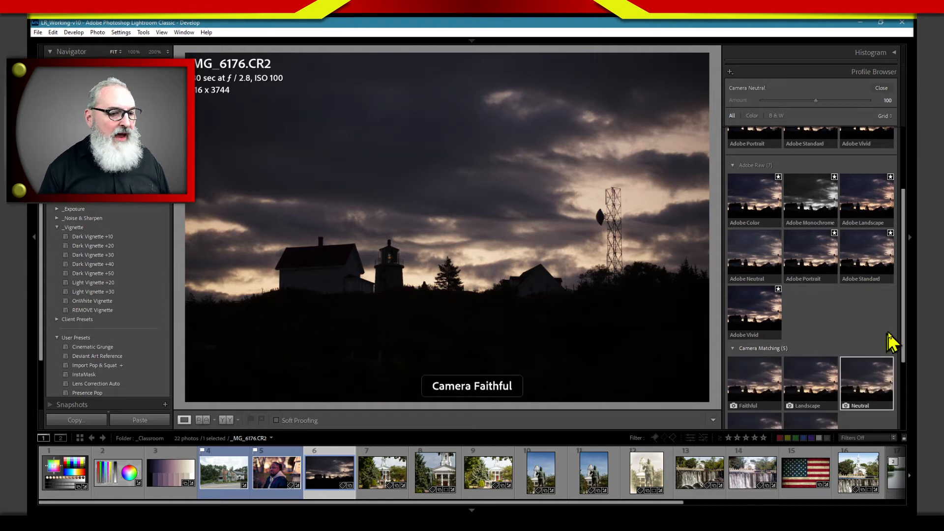
drag(902, 328, 900, 405)
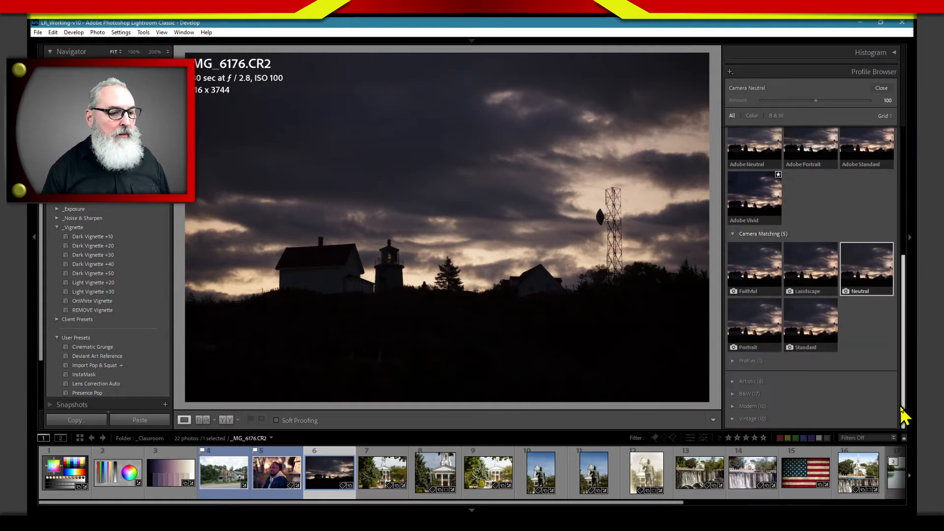
Step: Expand the Profiles and Artistic groups and examine the custom and Artistic profile thumbnails
click(733, 361)
drag(904, 348, 903, 394)
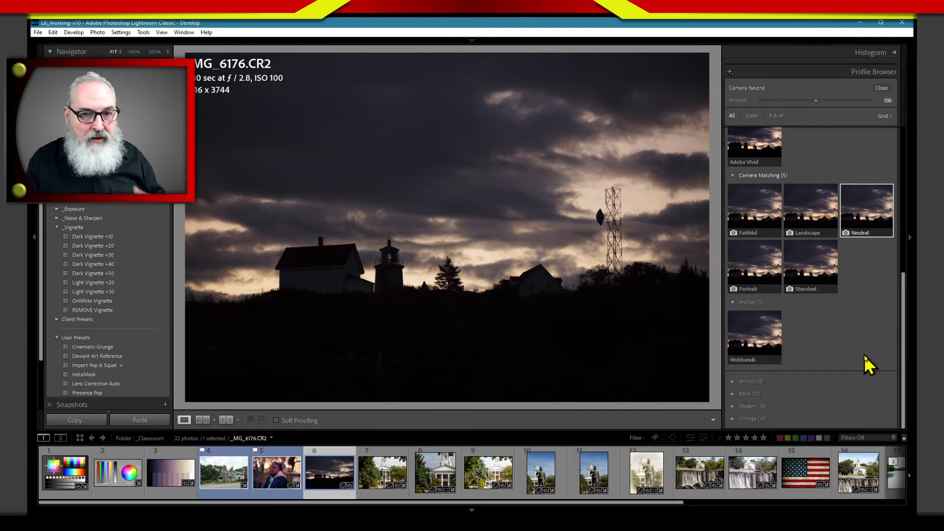
click(732, 382)
scroll(902, 324, down, 1)
scroll(904, 364, down, 3)
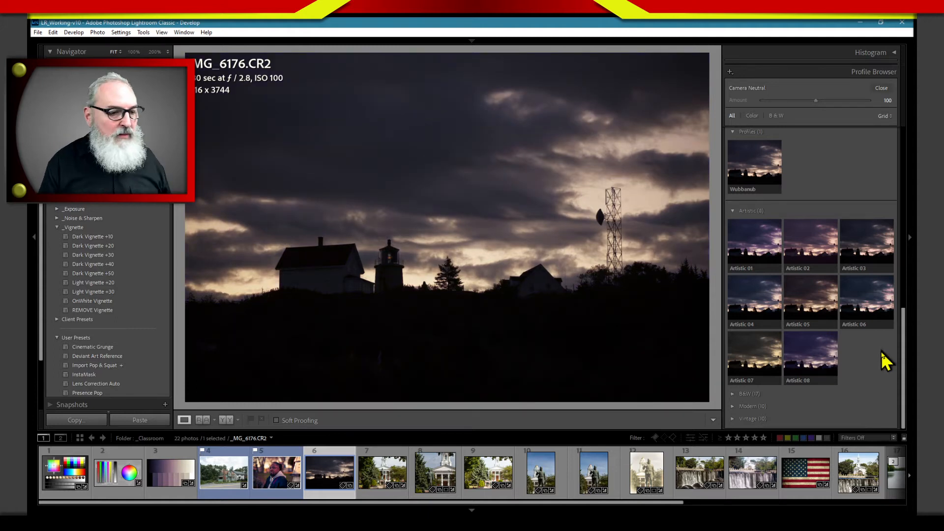
Step: Expand the B&W, Modern and Vintage groups and preview their creative profiles on the lighthouse photo
click(732, 395)
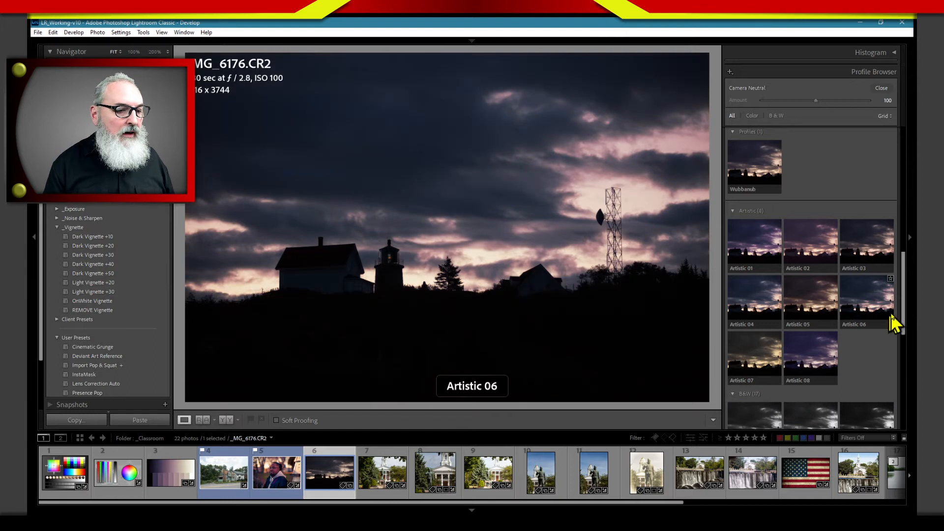
drag(904, 322, 905, 383)
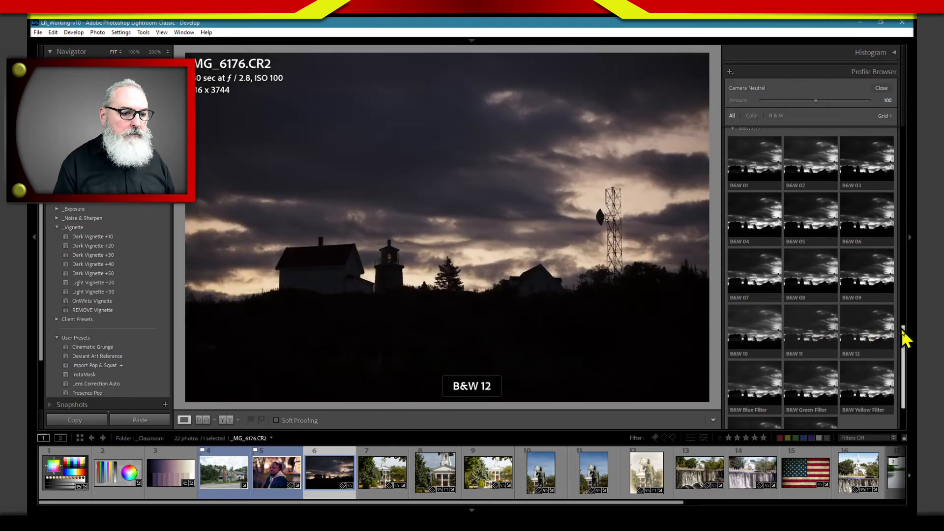
scroll(903, 339, down, 3)
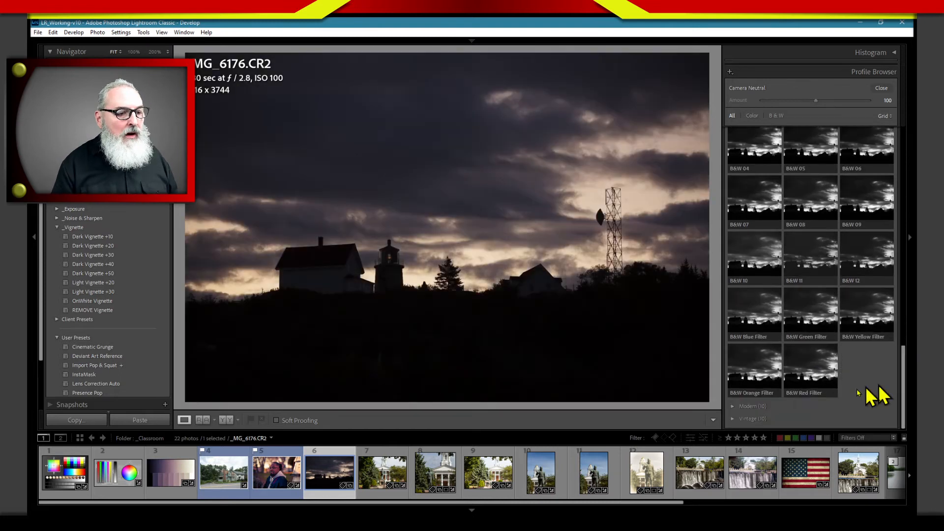
click(735, 407)
drag(903, 372, 901, 420)
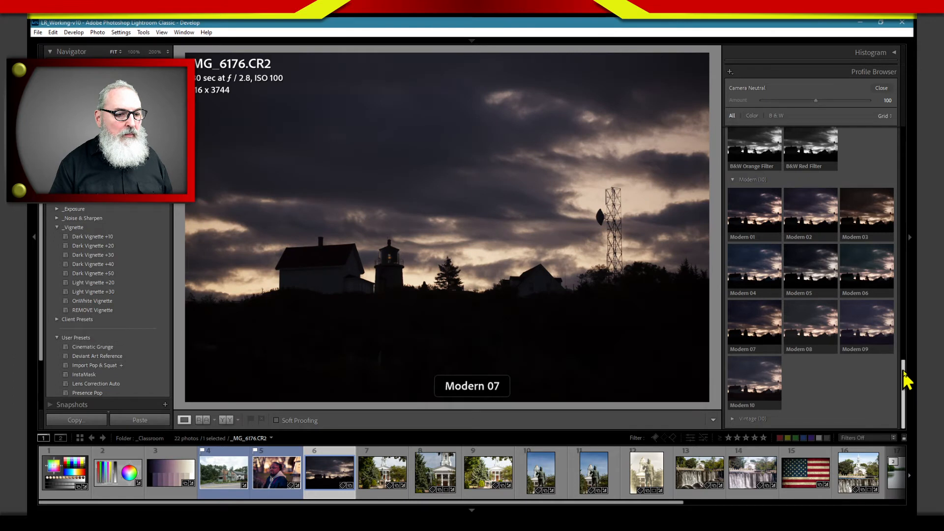
click(733, 420)
drag(903, 368, 849, 433)
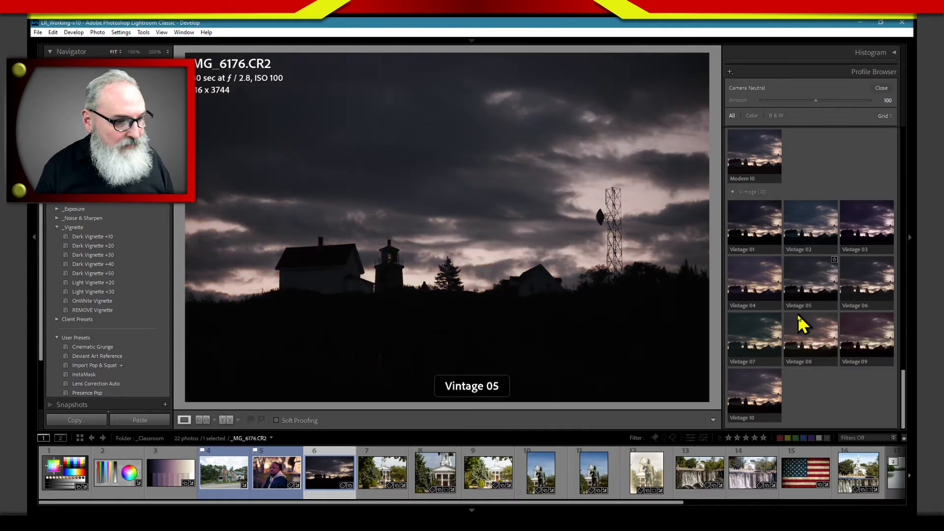
Step: Apply the Modern 03 profile to the lighthouse photo, and close the Profile Browser to check the profile list in the Basic adjustments
drag(903, 396, 897, 345)
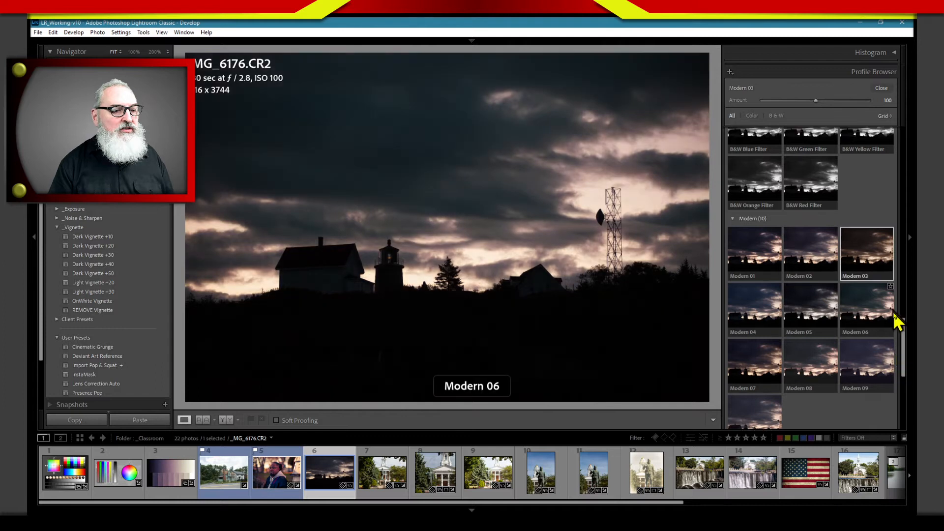
drag(897, 319, 893, 119)
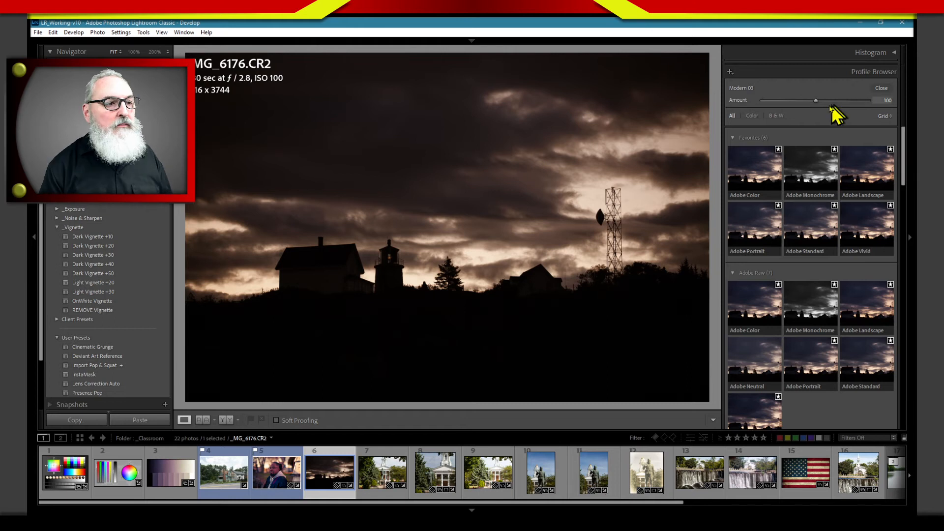
click(879, 89)
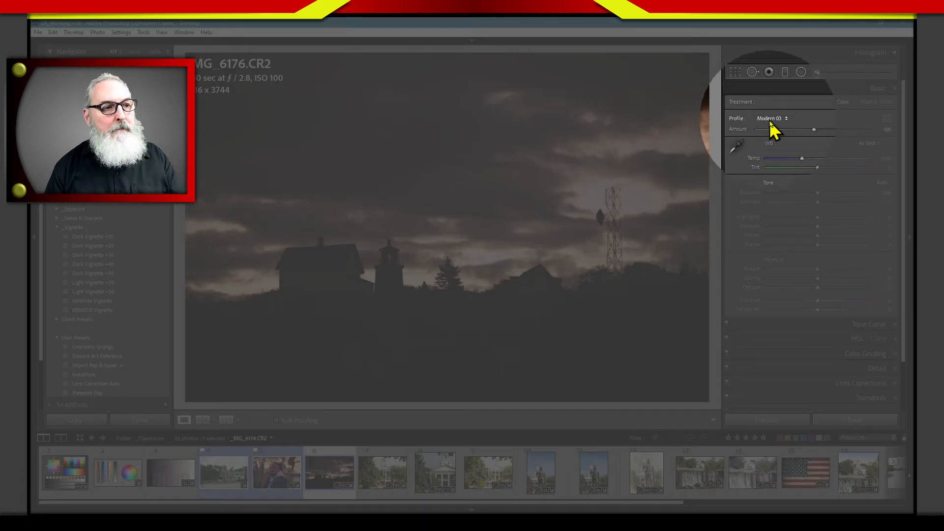
click(774, 120)
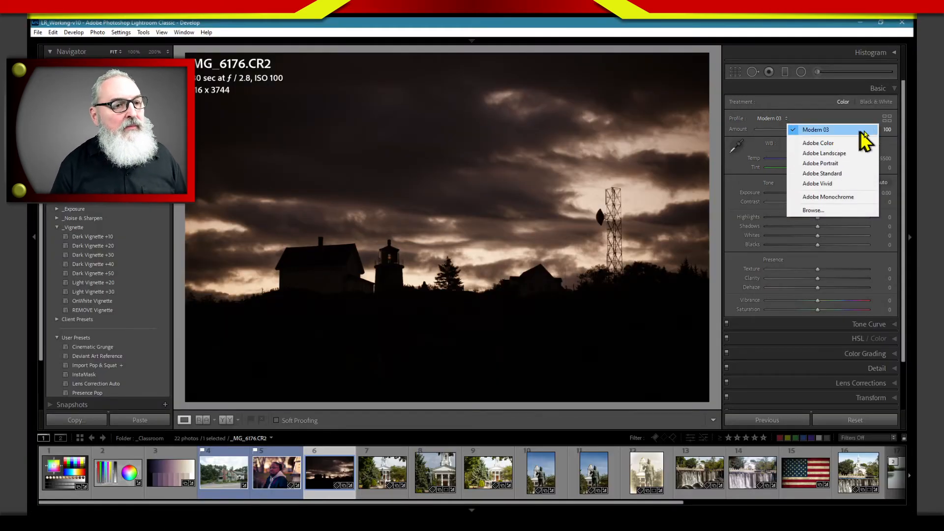
Step: Apply the Adobe Landscape profile to the lighthouse photo from the Favorites group, and check the profile list in the Basic adjustments
click(887, 119)
click(773, 161)
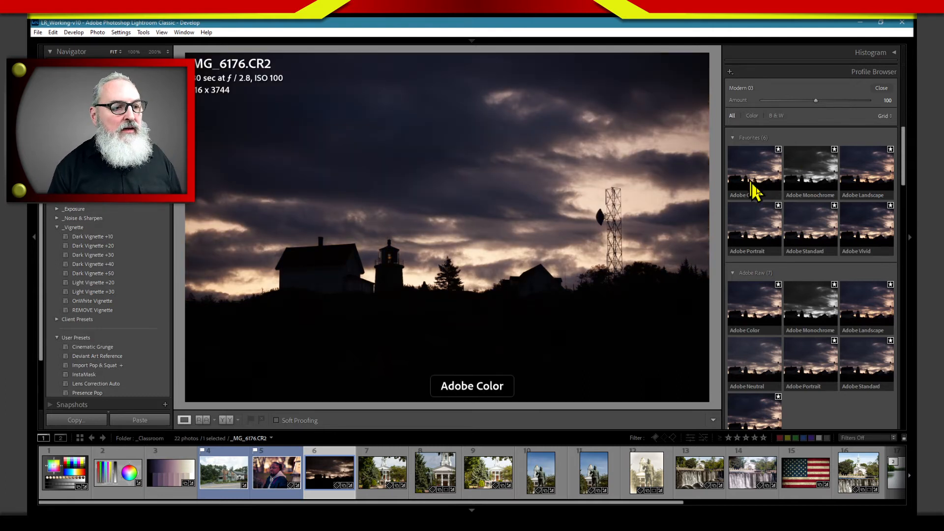
click(850, 185)
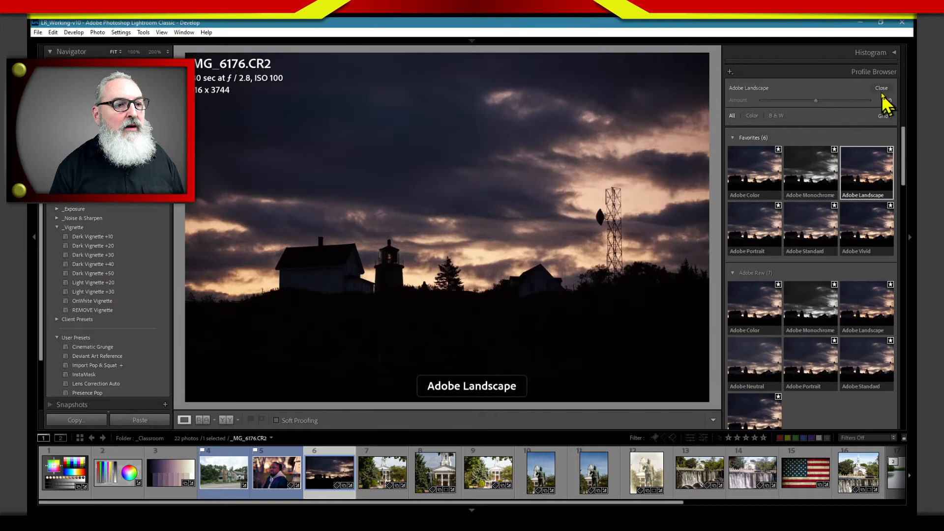
click(881, 88)
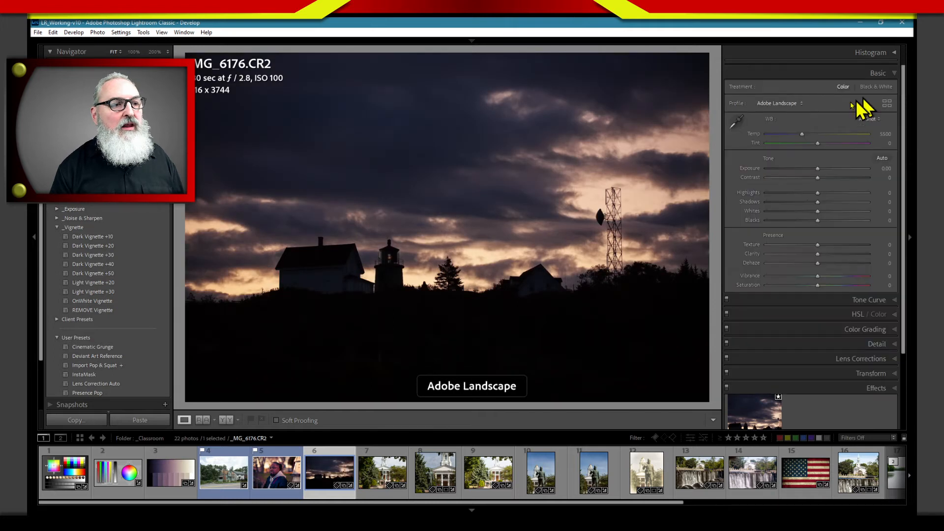
click(784, 118)
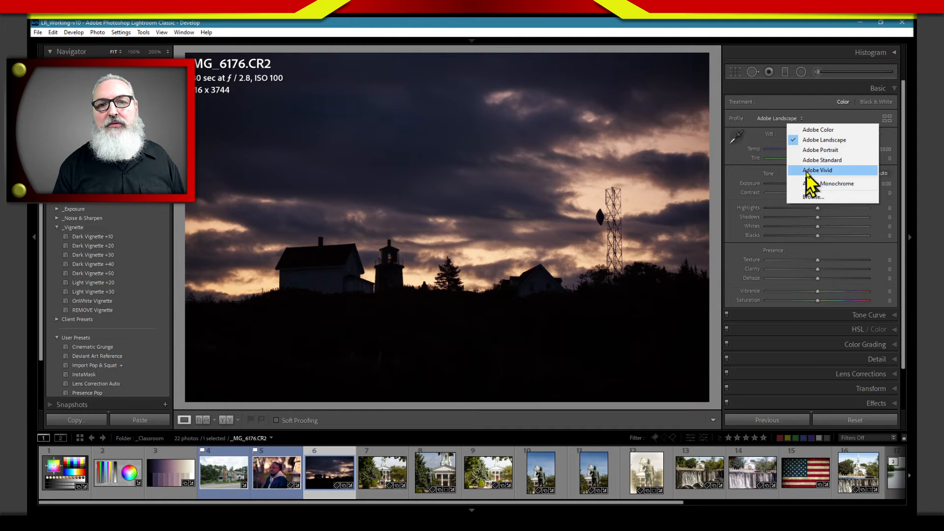
click(815, 111)
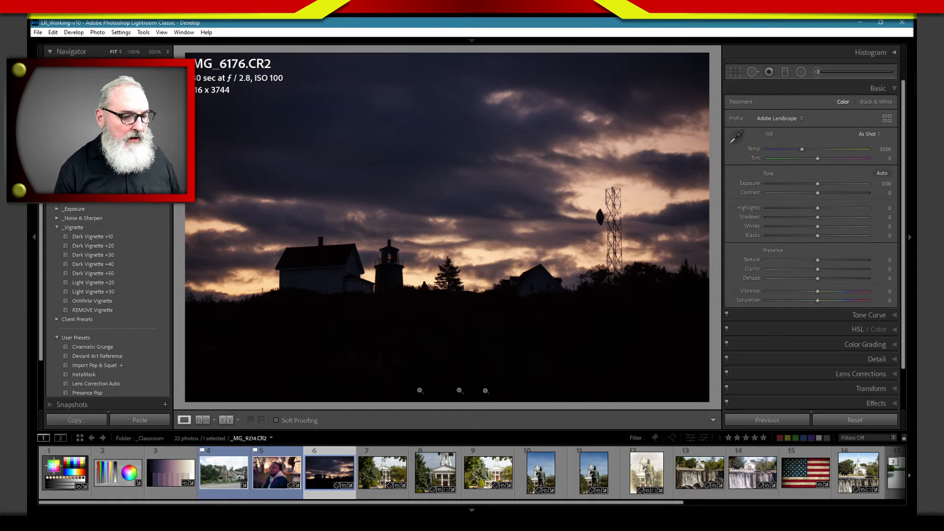
Step: Select the lake photo IMG_9669.tif and open the Profile Browser for it
drag(681, 503, 904, 509)
click(727, 480)
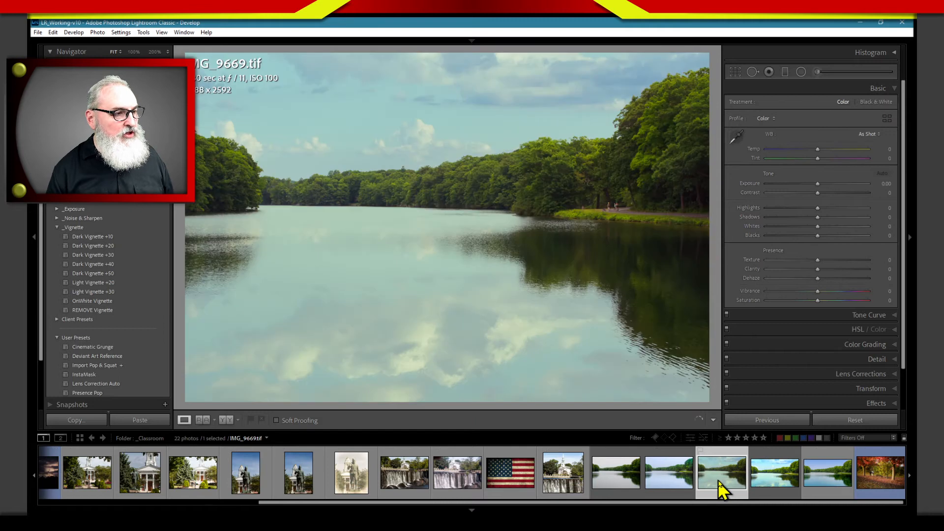
click(765, 119)
click(829, 153)
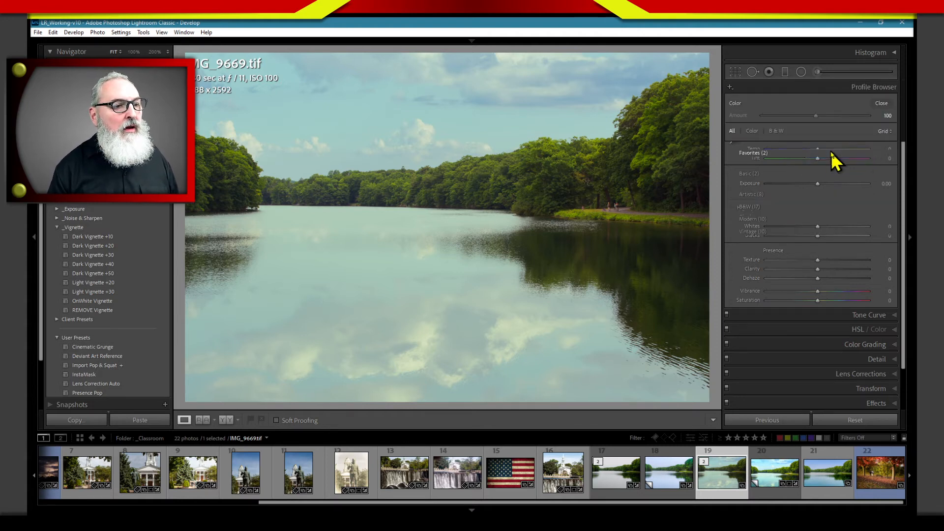
click(819, 168)
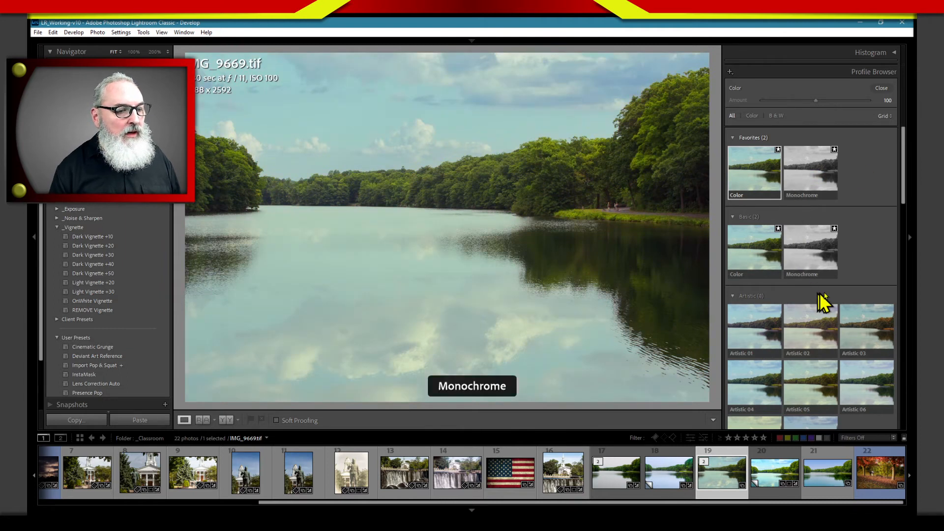
Step: Apply the Artistic 08 profile to the lake photo and close the Profile Browser
drag(903, 182, 903, 224)
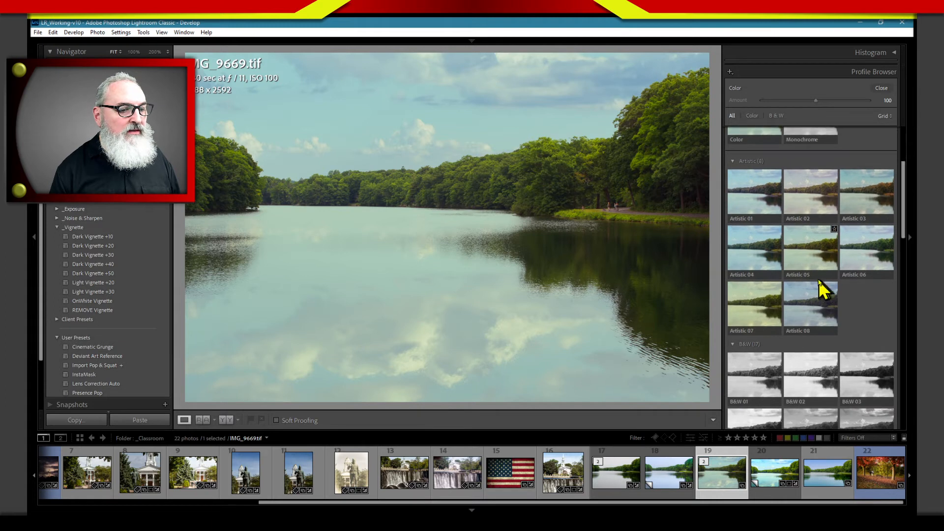
click(815, 290)
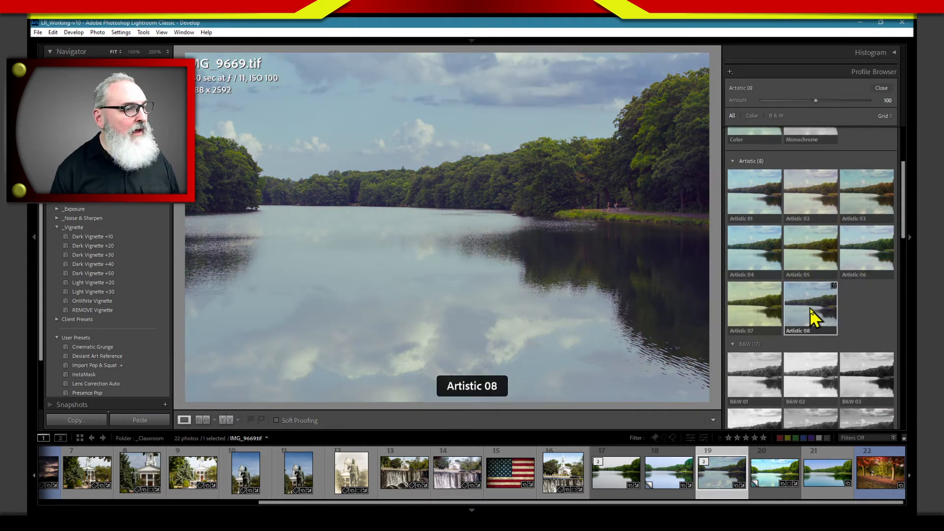
click(904, 146)
click(881, 89)
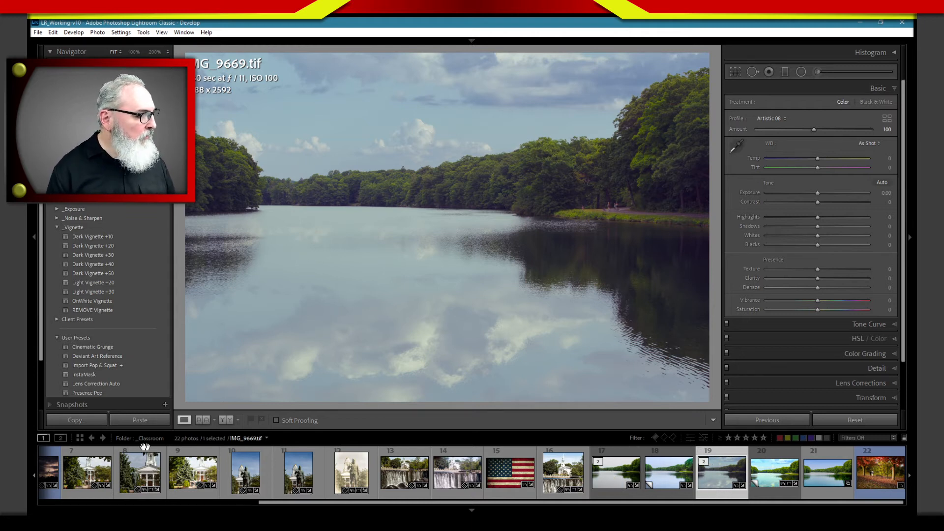
Step: Compare the lake photo before and after side by side, with the side panels hidden for a larger view
click(226, 421)
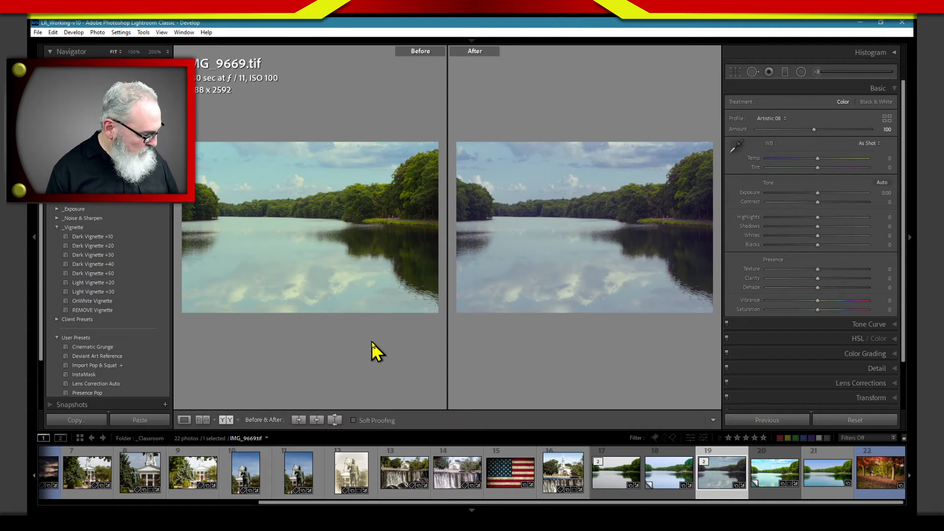
key(Tab)
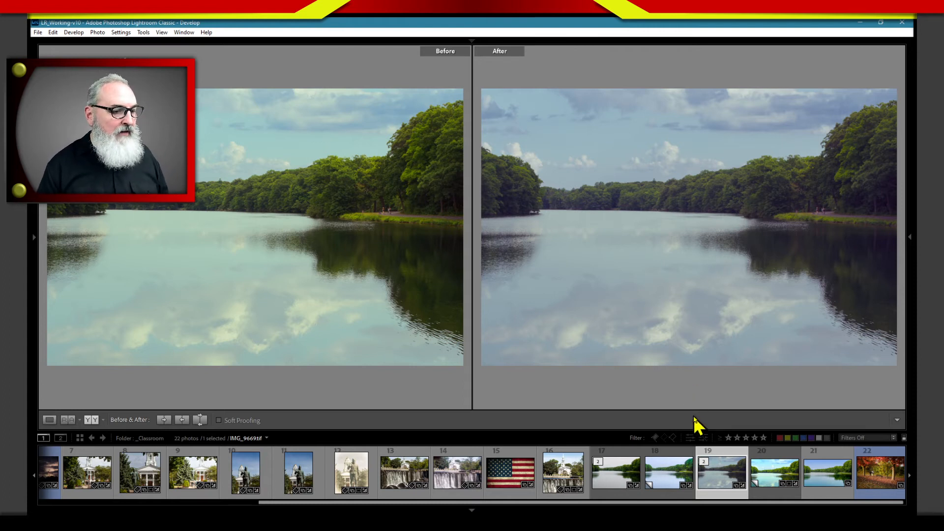
Step: Leave the before/after comparison and show the lake photo as a single image in Develop with the side panels
key(g)
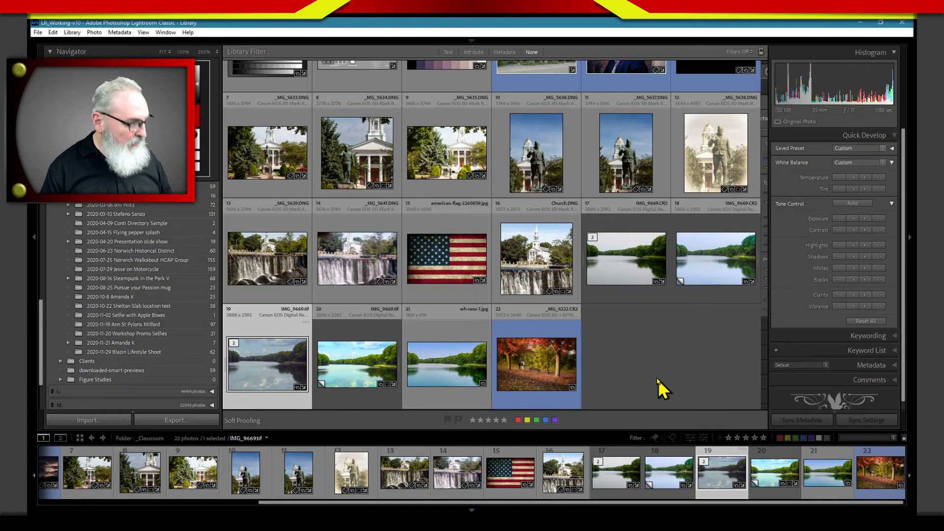
key(d)
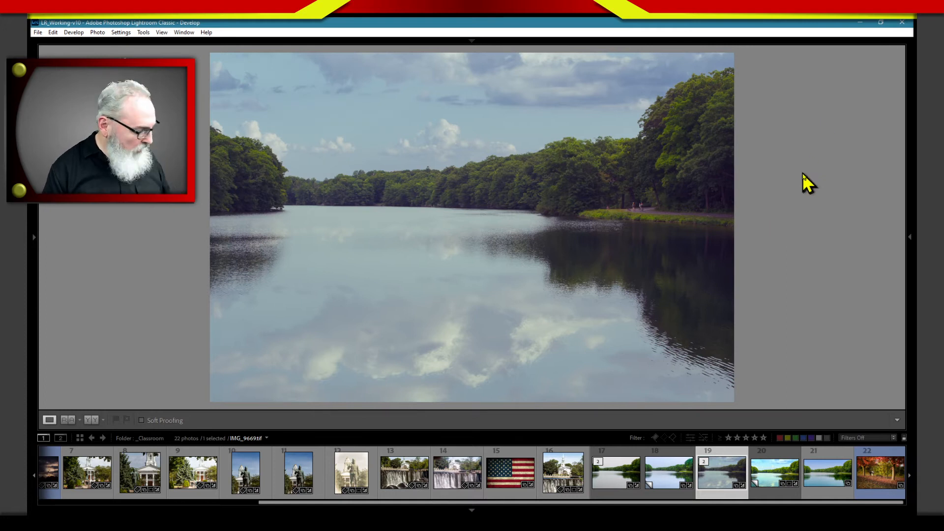
key(g)
key(d)
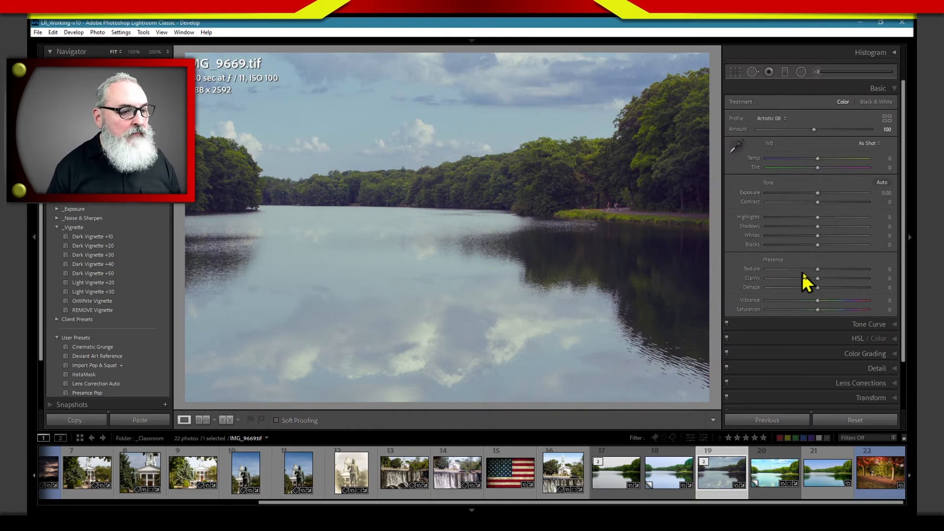
Step: Brighten the lake photo's foliage with HSL luminance: Green +52, Yellow +34 and Orange +3
click(809, 340)
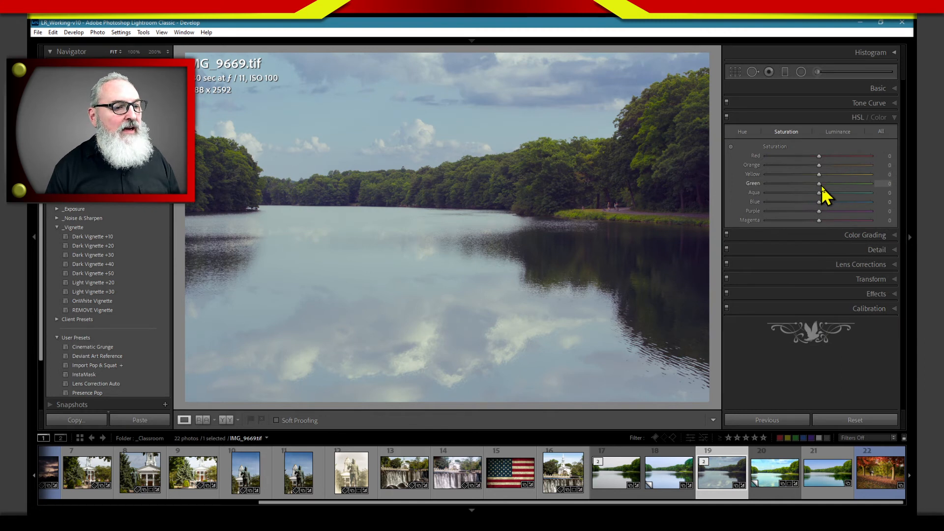
click(834, 133)
drag(819, 183, 834, 182)
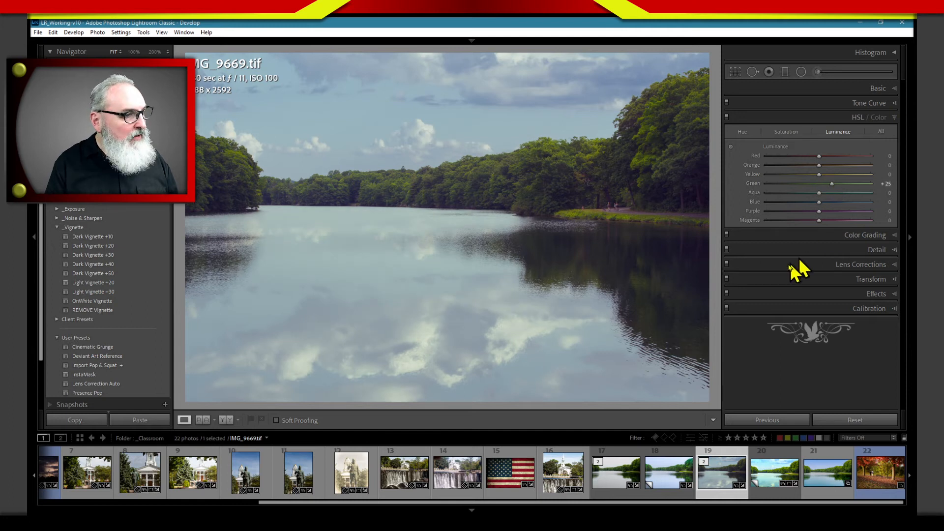
drag(832, 184, 840, 184)
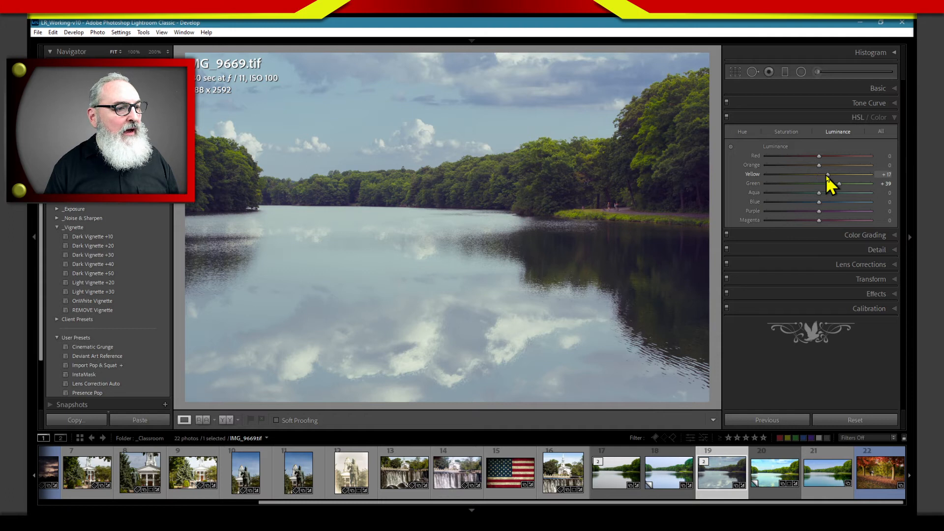
drag(826, 176, 830, 183)
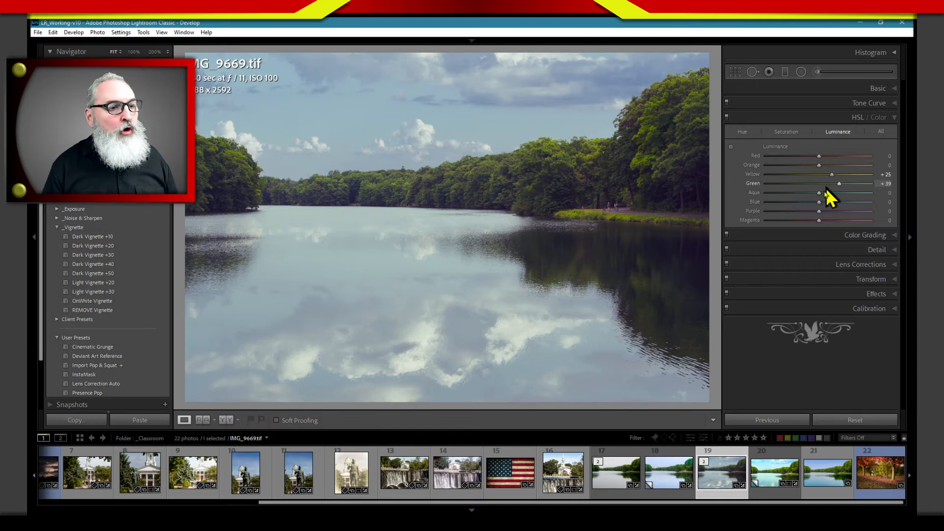
drag(820, 166, 846, 183)
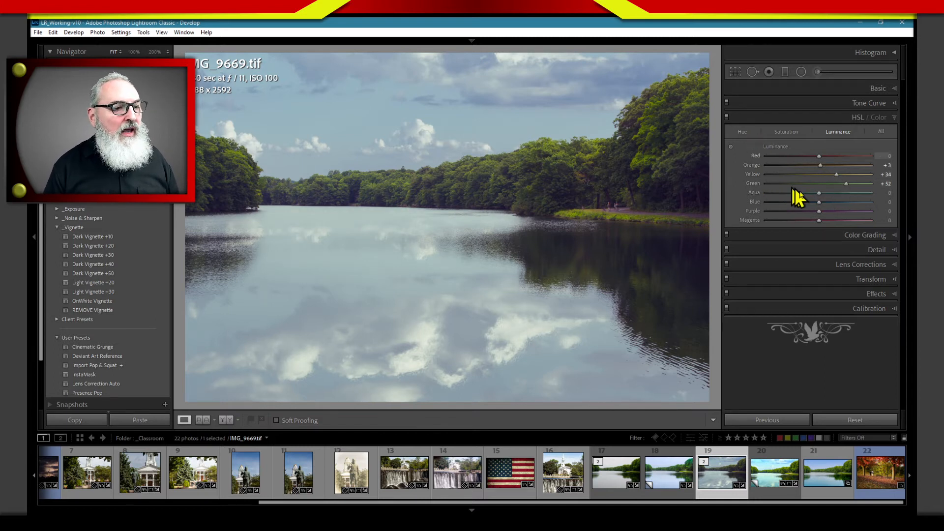
Step: Shift the lake photo's foliage hues in HSL, setting Green to -59 and Yellow to -30
click(742, 131)
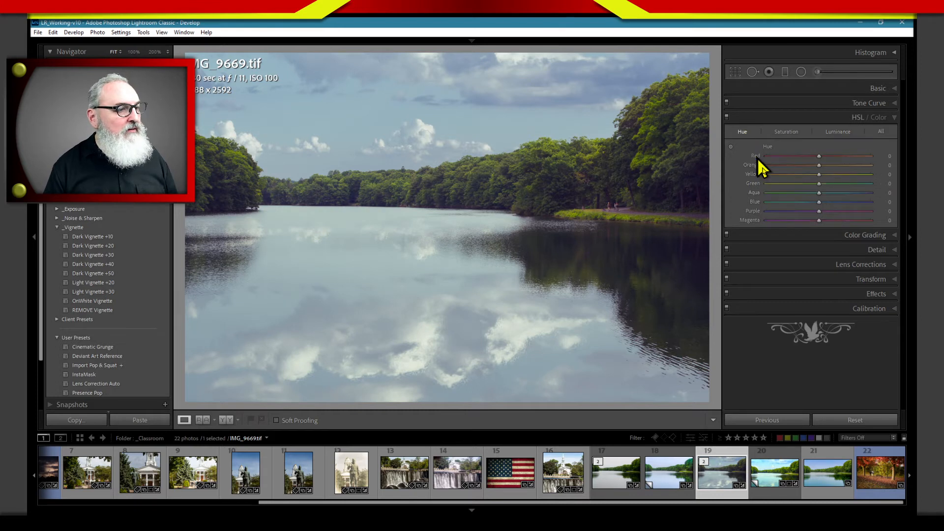
drag(825, 187, 788, 188)
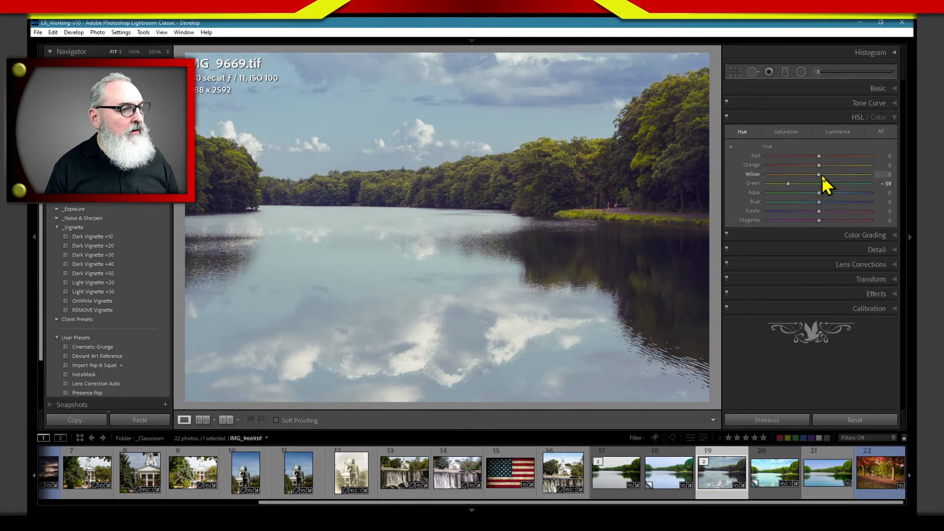
drag(822, 175, 829, 177)
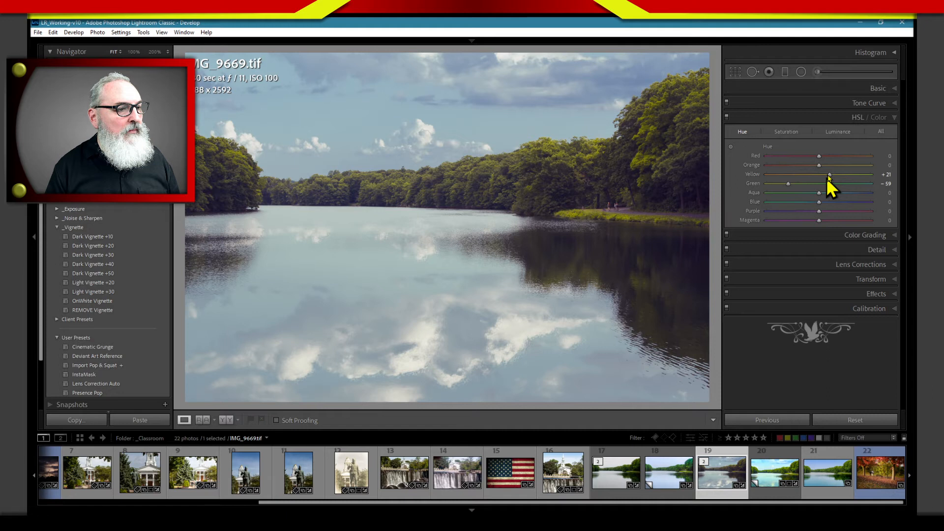
drag(829, 175, 803, 175)
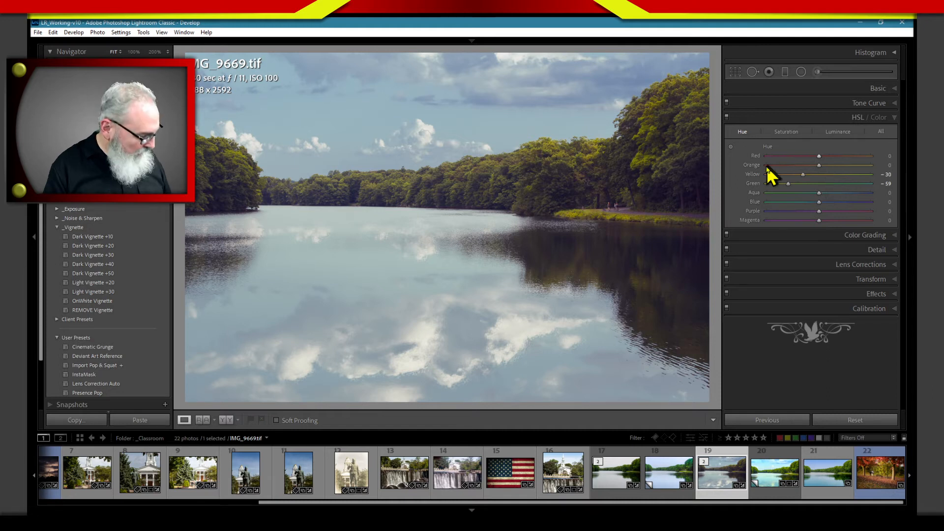
Step: Compare the lake photo before and after side by side with the side panels hidden, and return to the single view with panels
key(y)
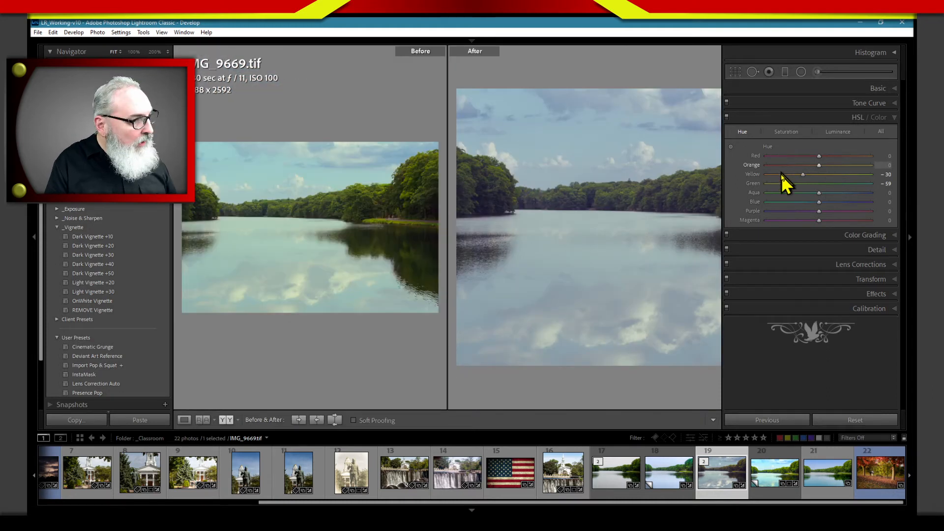
key(Tab)
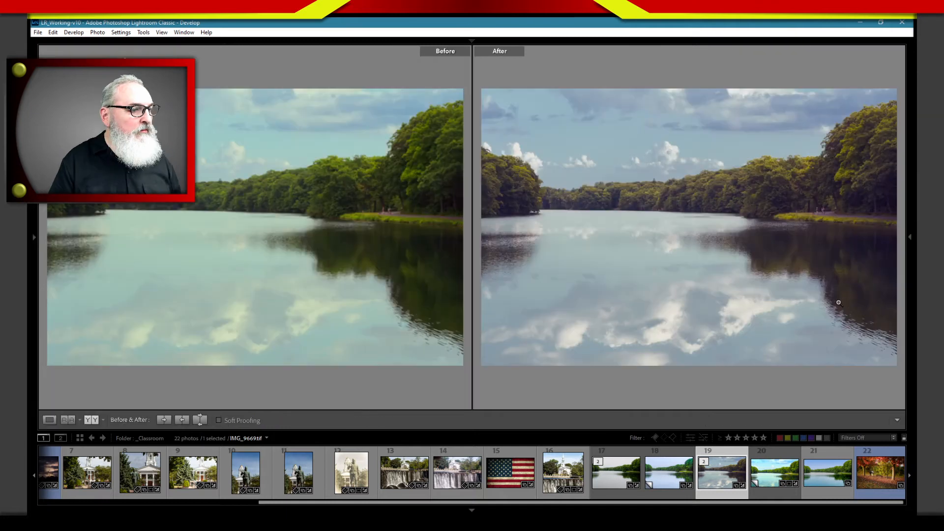
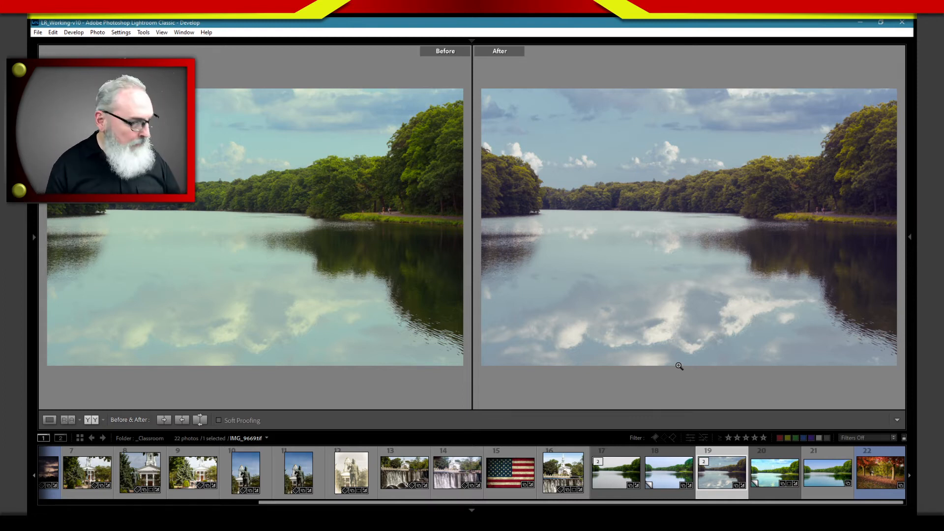
key(g)
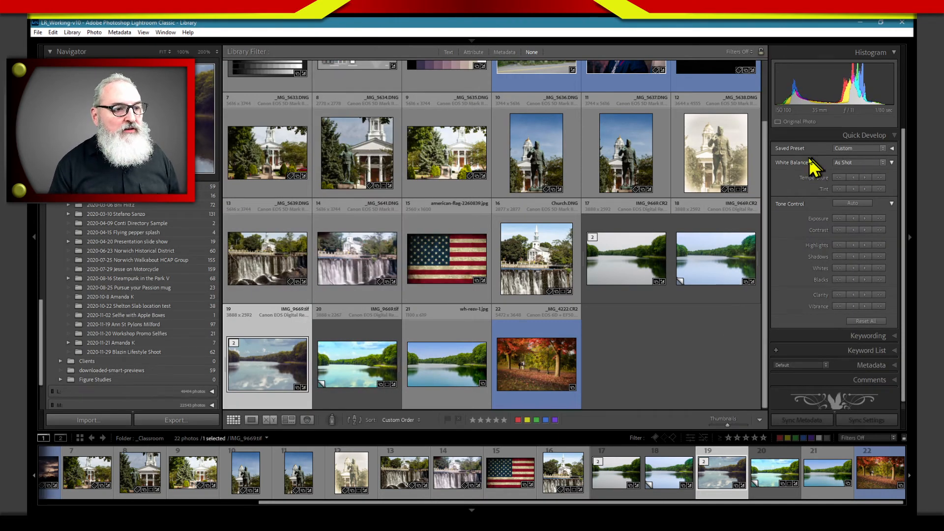
key(d)
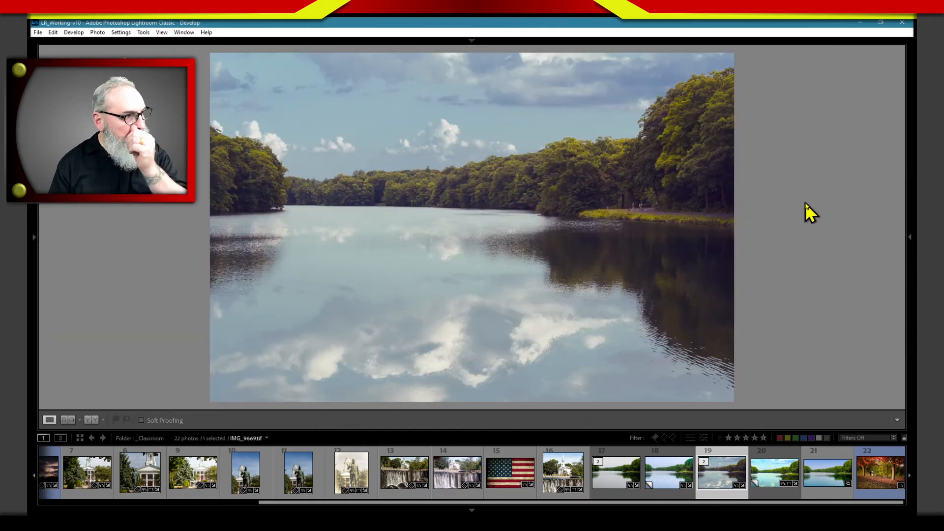
key(Tab)
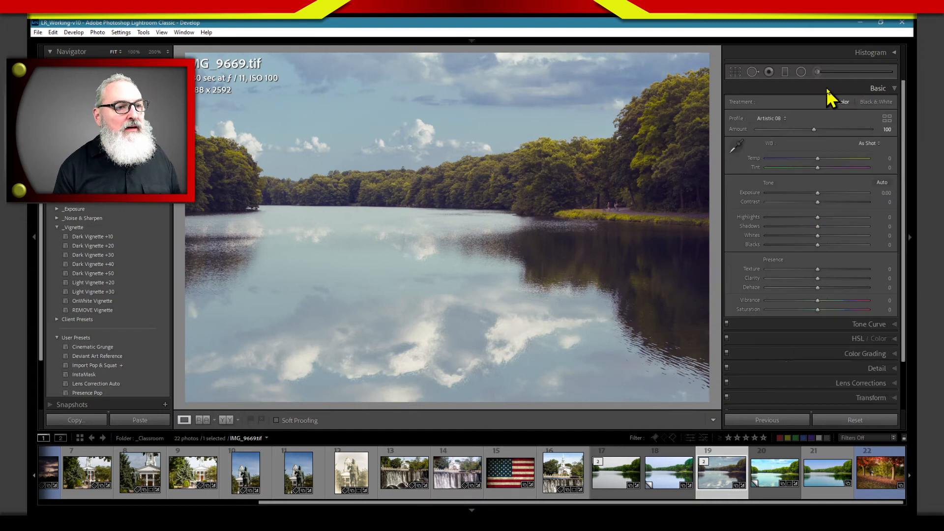
Step: Collapse the Basic adjustments and open the Calibration adjustments
click(826, 88)
click(801, 88)
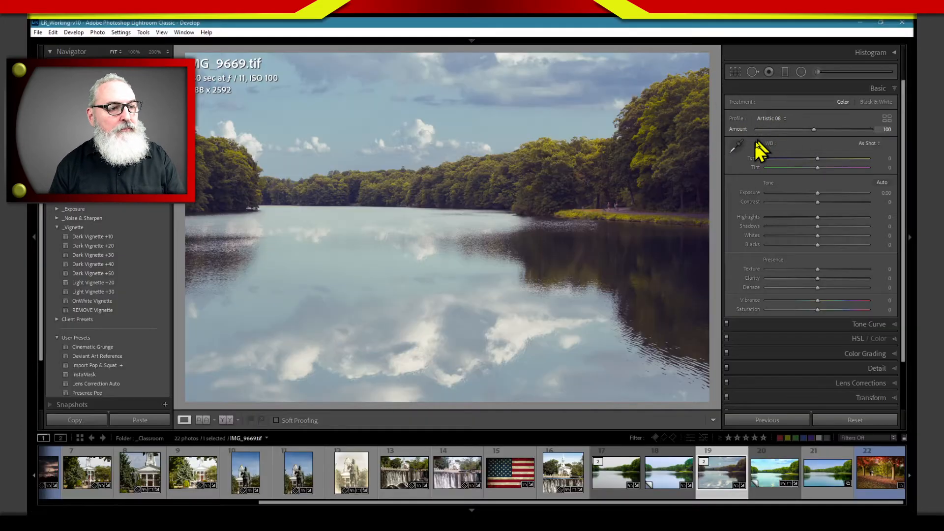
click(848, 89)
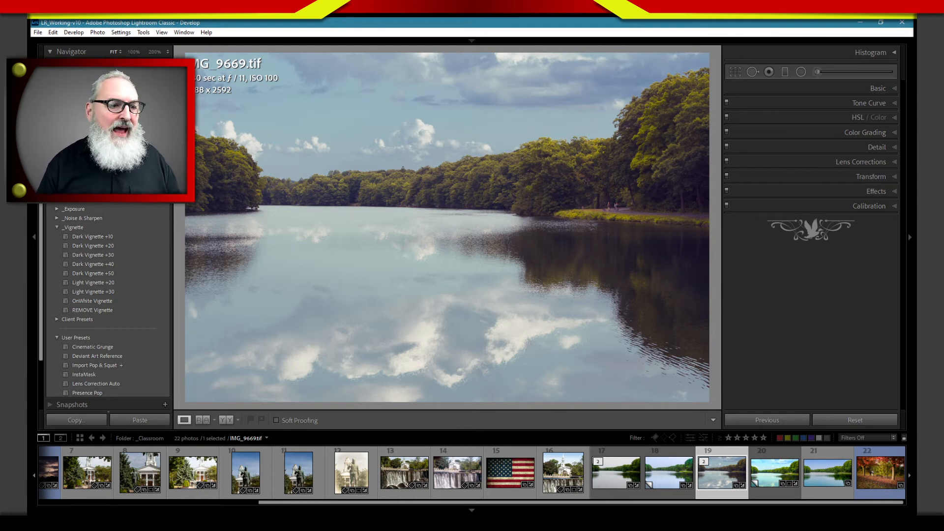
click(793, 207)
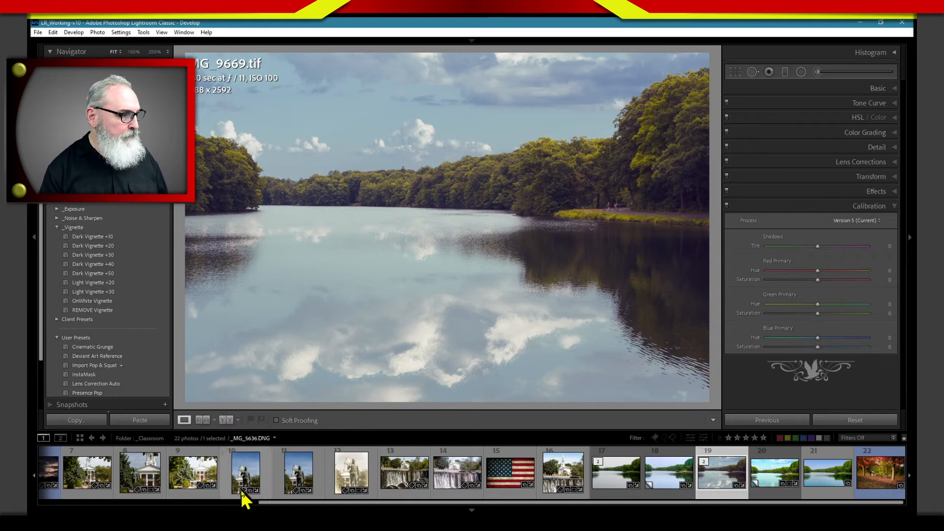
Step: Select the house photo _MG_7604.dng and set its Blue Primary saturation to +100 in Calibration
drag(299, 503, 57, 505)
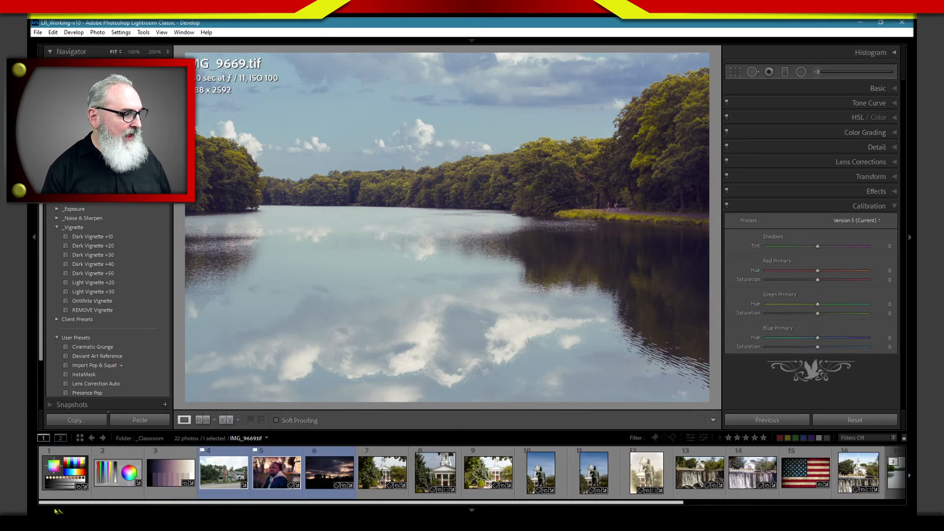
click(223, 477)
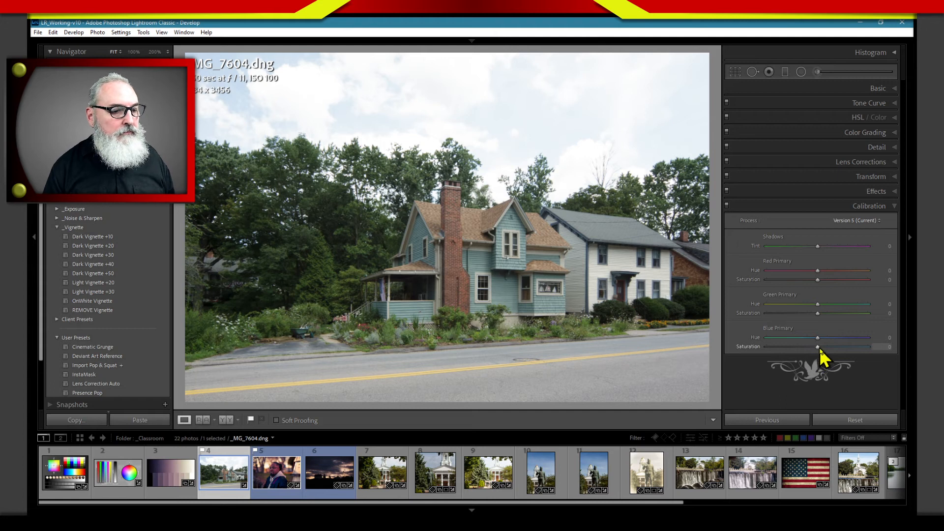
drag(818, 346, 908, 356)
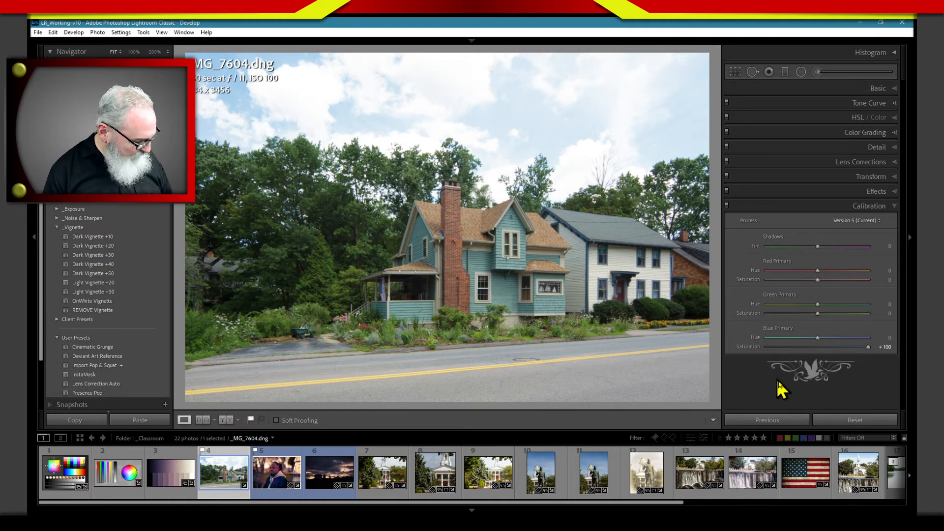
Step: Compare the house photo before and after side by side, examining the siding, chimney and trees up close, and return to the single view
key(y)
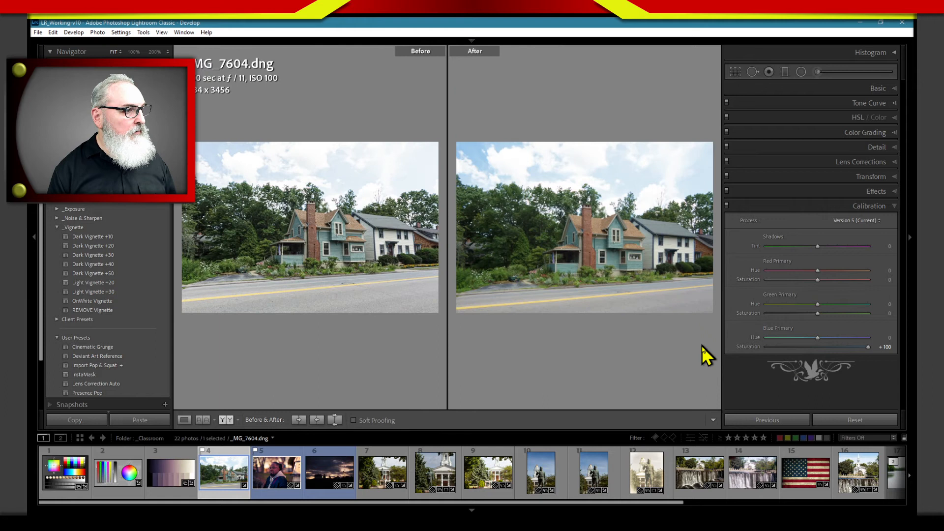
key(Tab)
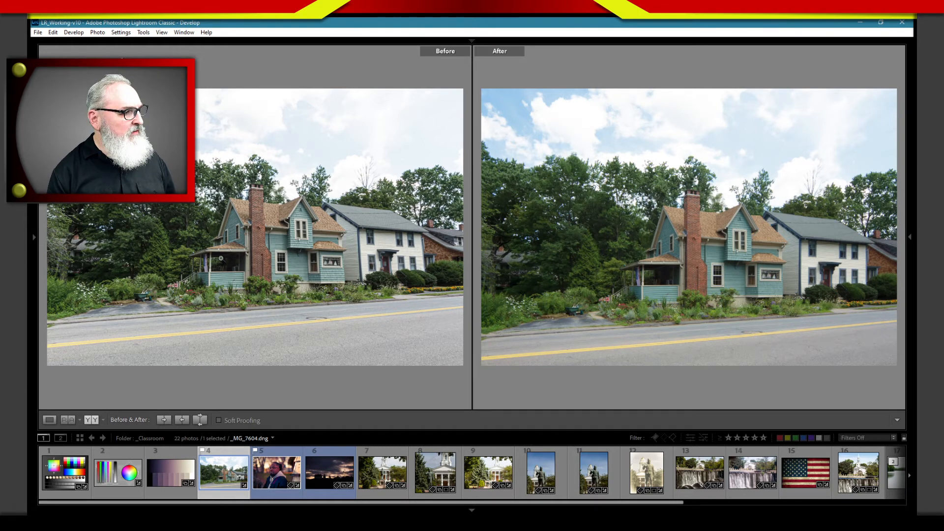
click(220, 257)
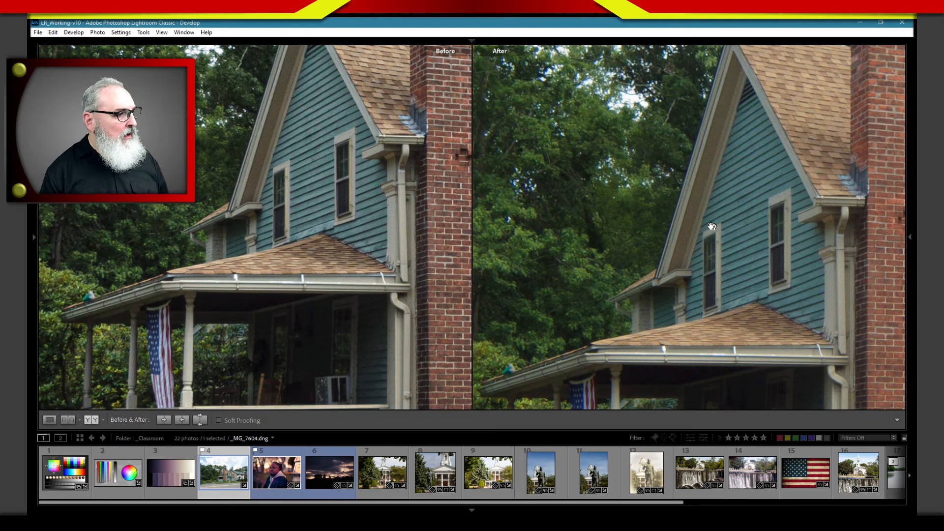
drag(711, 226, 700, 186)
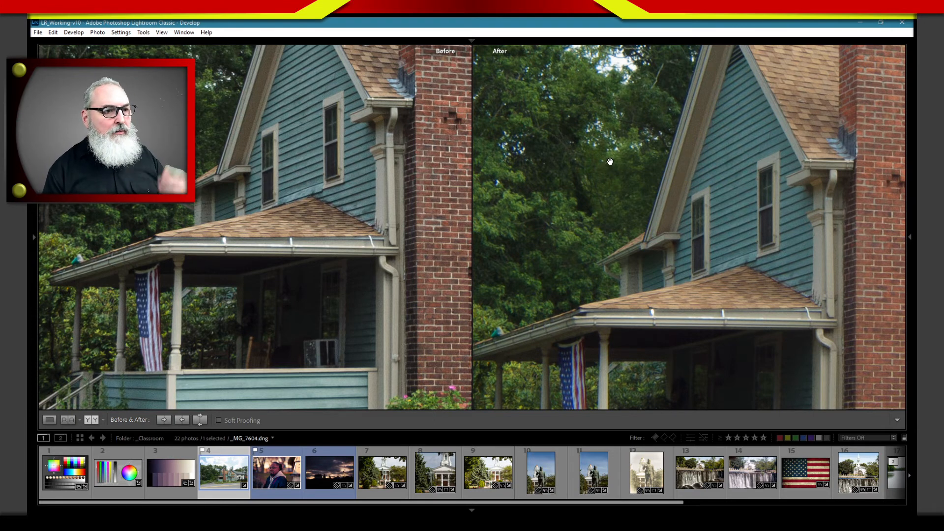
drag(613, 156, 592, 290)
drag(602, 196, 587, 231)
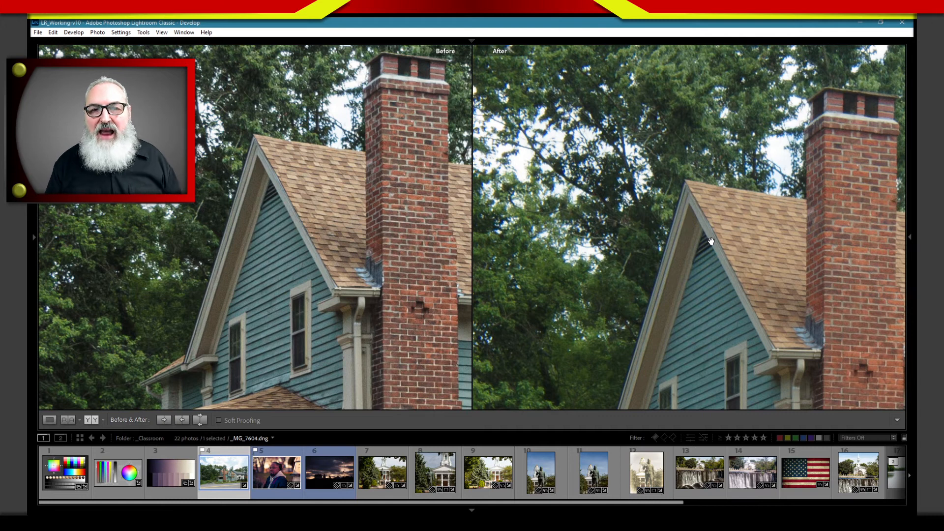
click(352, 218)
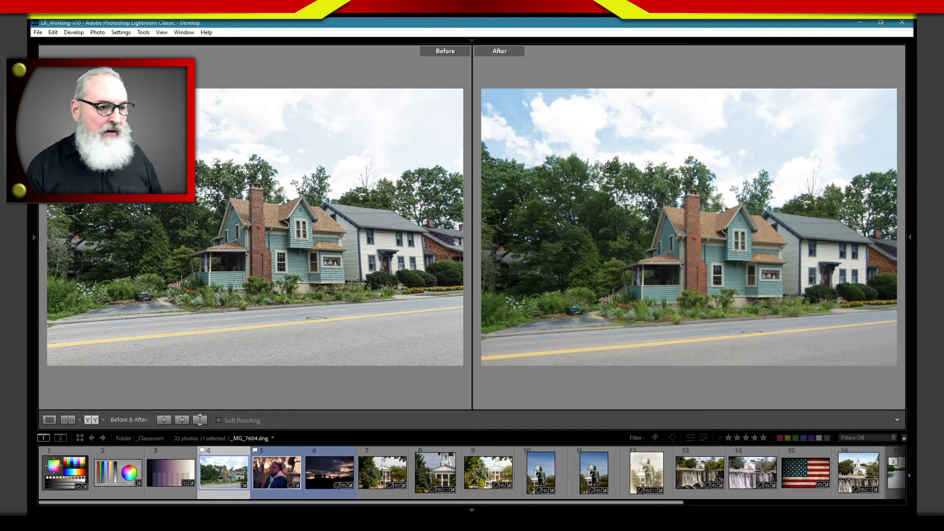
click(650, 164)
click(617, 191)
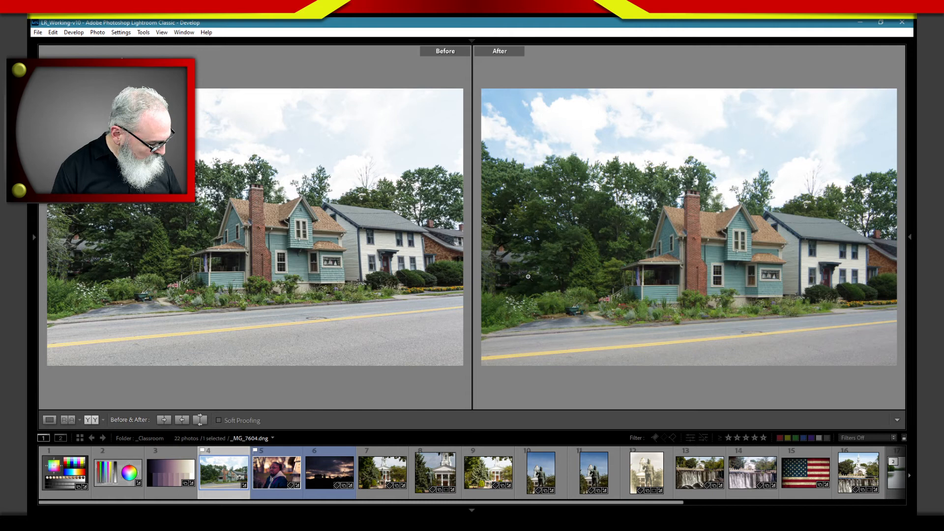
key(Tab)
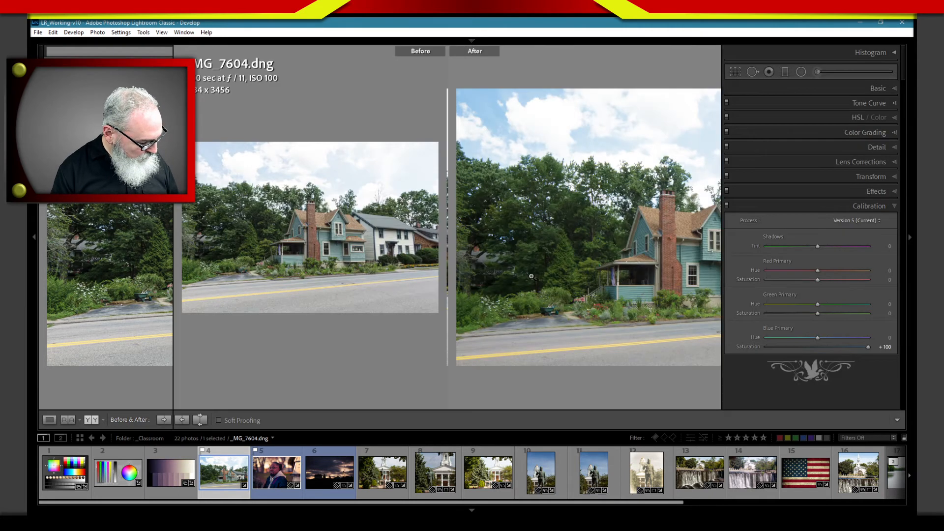
key(y)
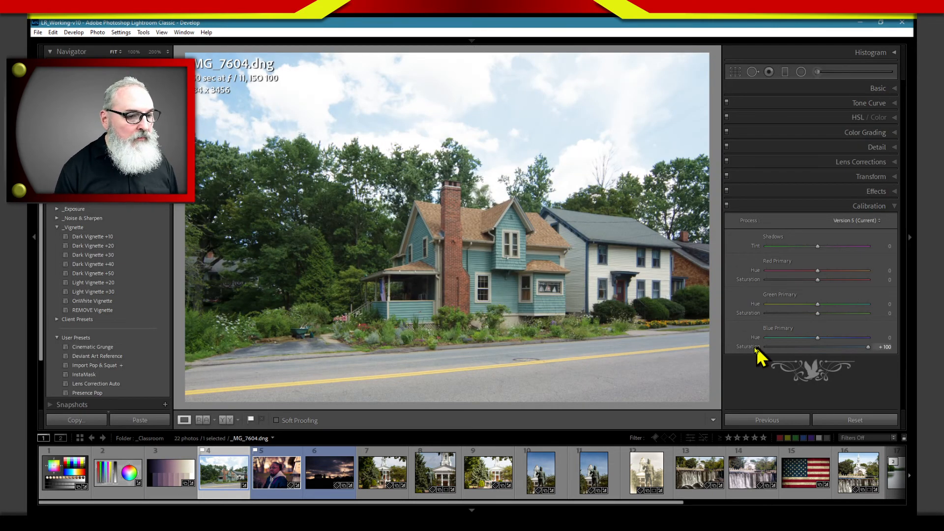
Step: Reduce the house photo's Blue Primary saturation to +58
drag(868, 347, 850, 348)
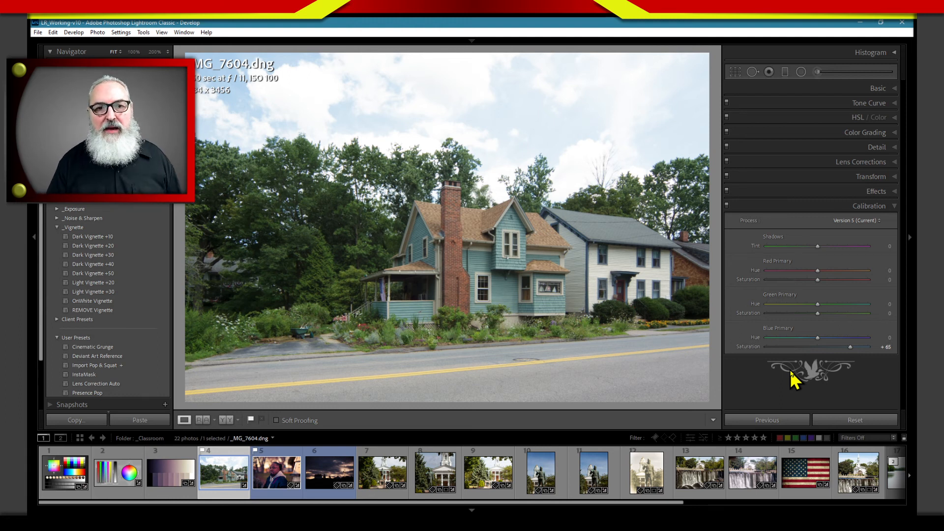
drag(850, 347, 842, 348)
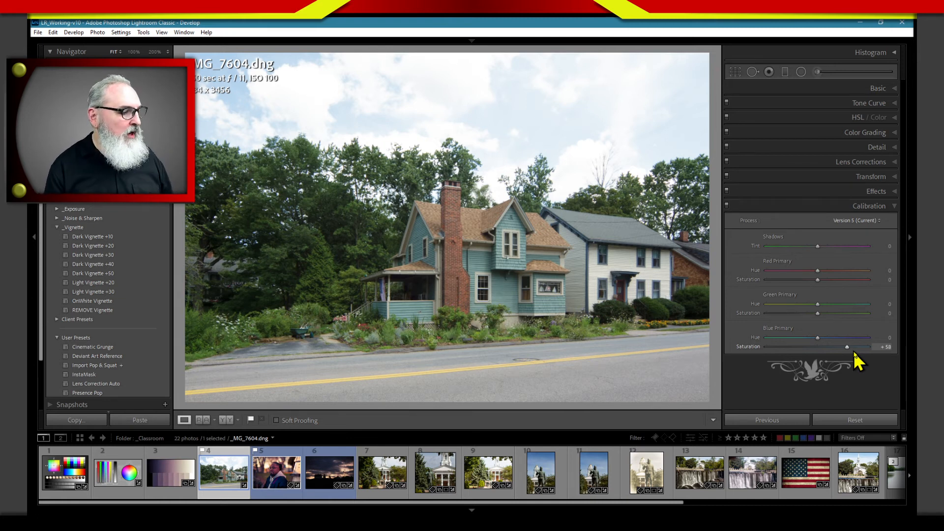
Step: Reset the portrait _MG_9214.CR2 and set Basic Exposure +0.34, Highlights -49, Shadows +64, Whites +1 and Blacks -7
click(288, 484)
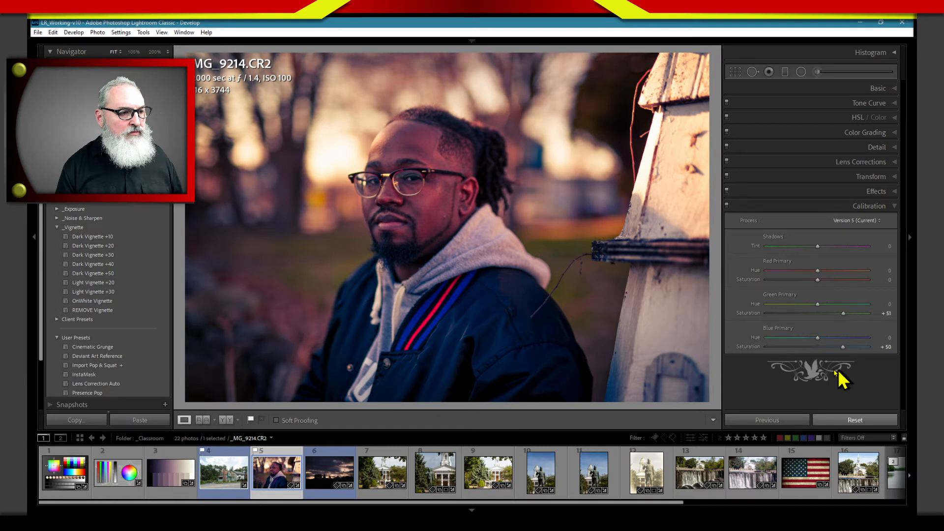
click(877, 89)
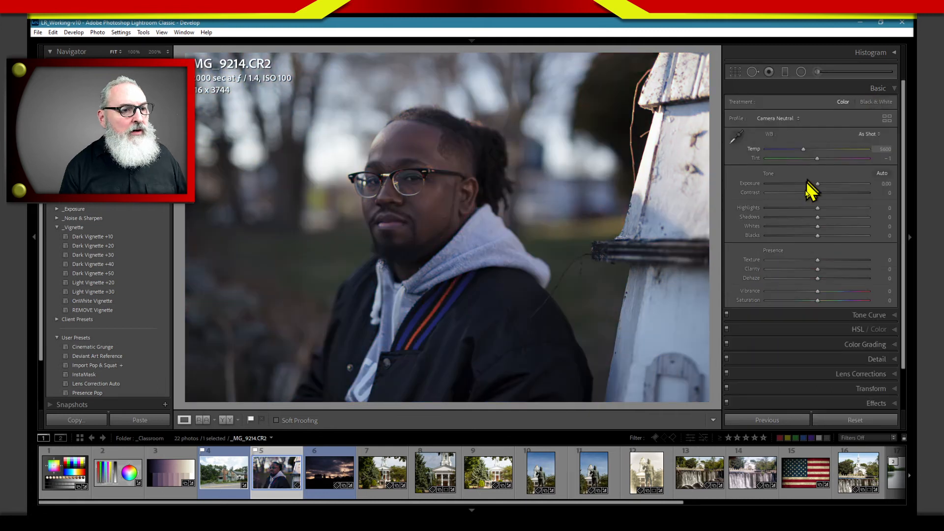
drag(817, 217, 850, 217)
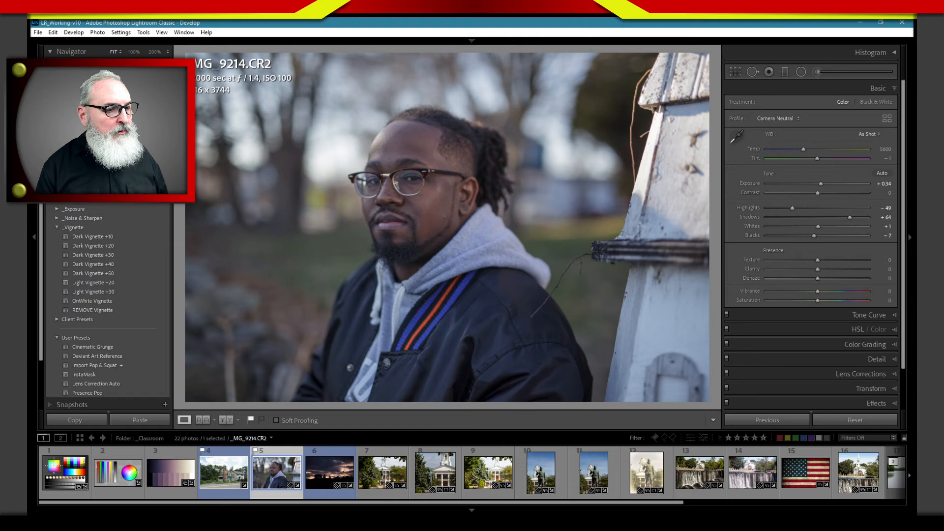
Step: Open the Calibration adjustments and set the portrait's Blue Primary saturation to +100
key(ctrl+8)
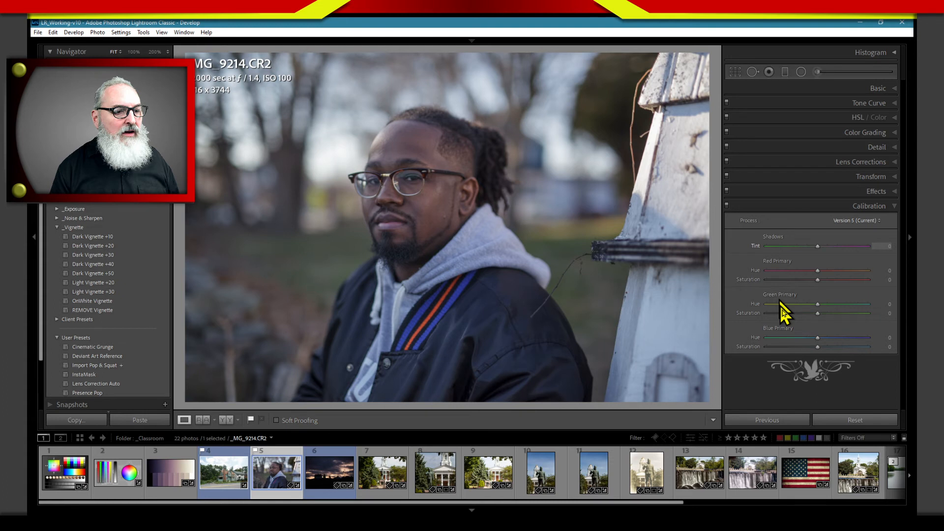
drag(818, 346, 888, 364)
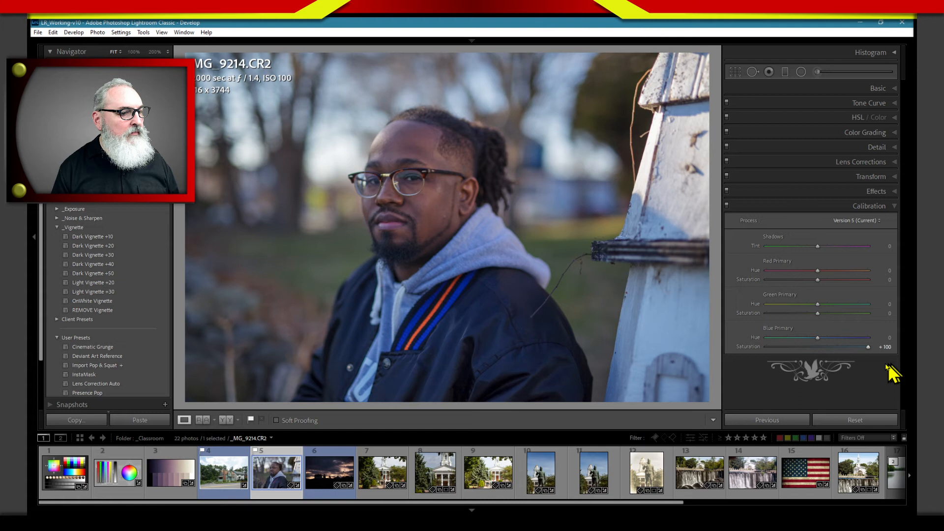
Step: Compare the portrait before and after side by side, examining the skin tones on the cheek up close
key(y)
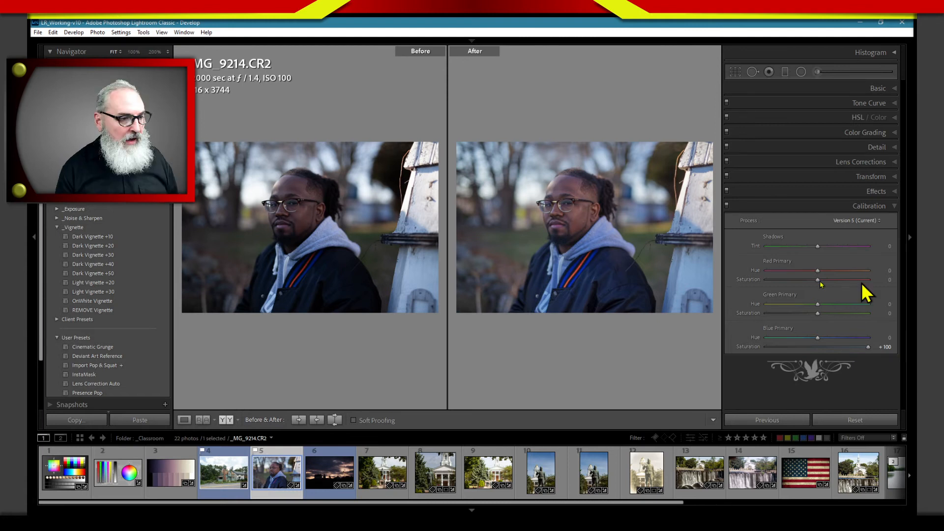
click(568, 231)
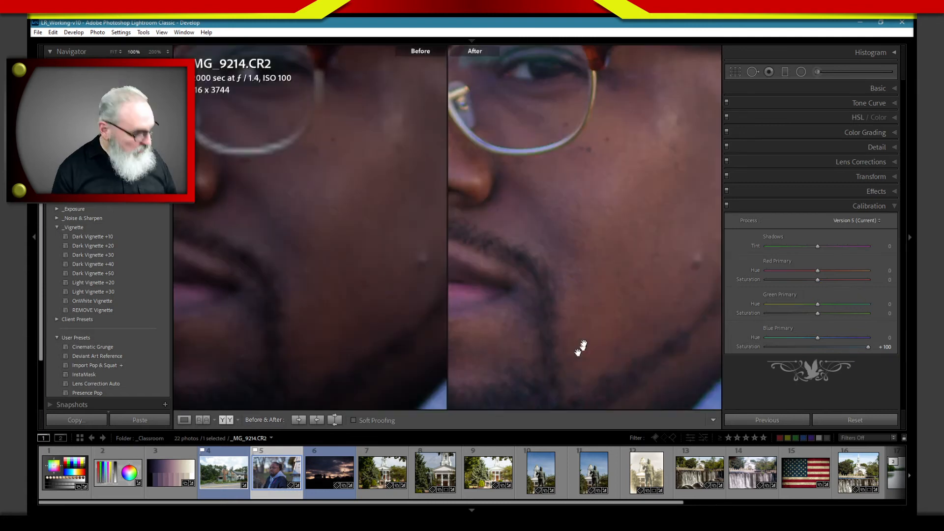
click(568, 311)
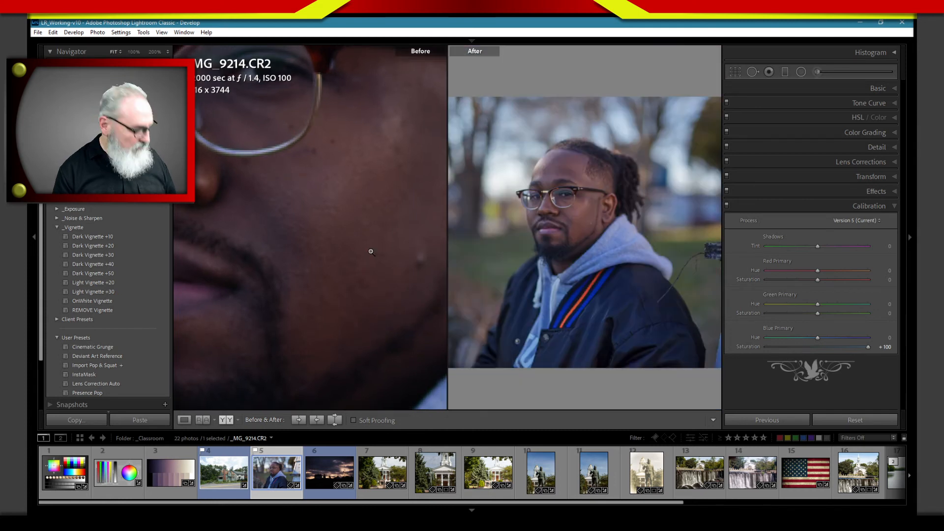
key(g)
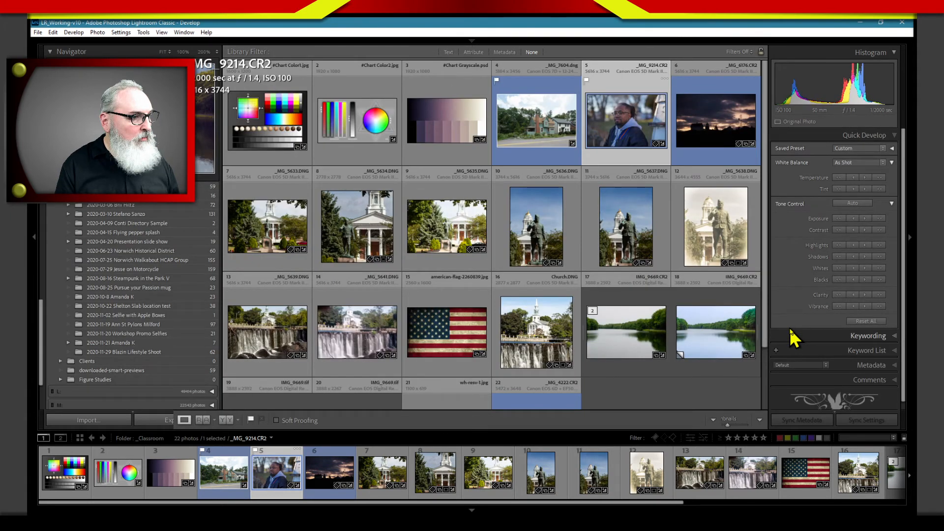
Step: Return to the single Develop view and set the portrait's Calibration saturation to +30 for Red Primary and +31 for Green Primary
key(d)
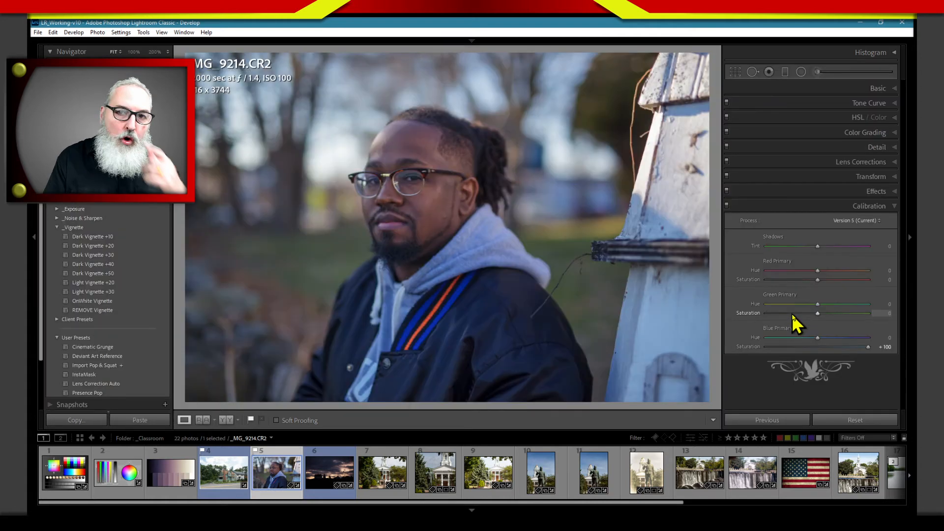
drag(818, 279, 829, 280)
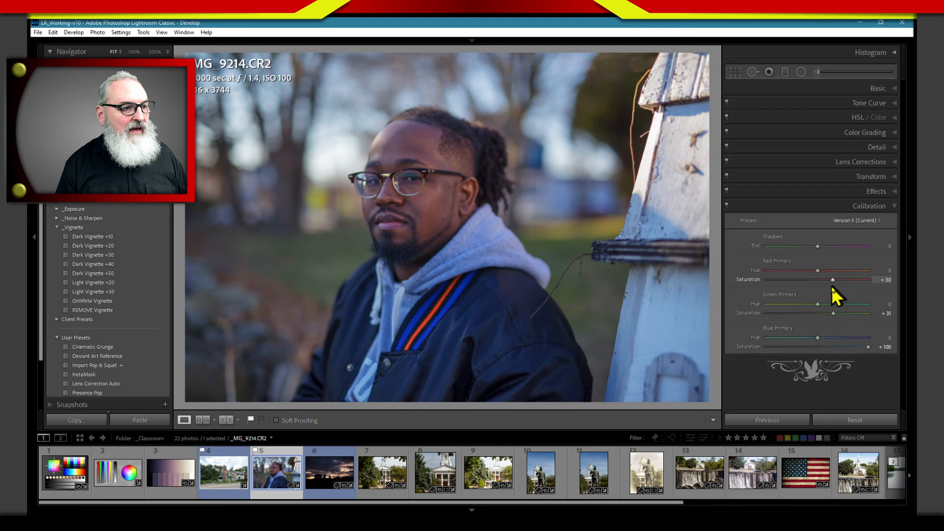
Step: Reset the lighthouse sunset photo _MG_6176.CR2, try Blue Primary saturation at +100, and settle on +100 Red, +100 Green and 0 Blue saturation
key(Right)
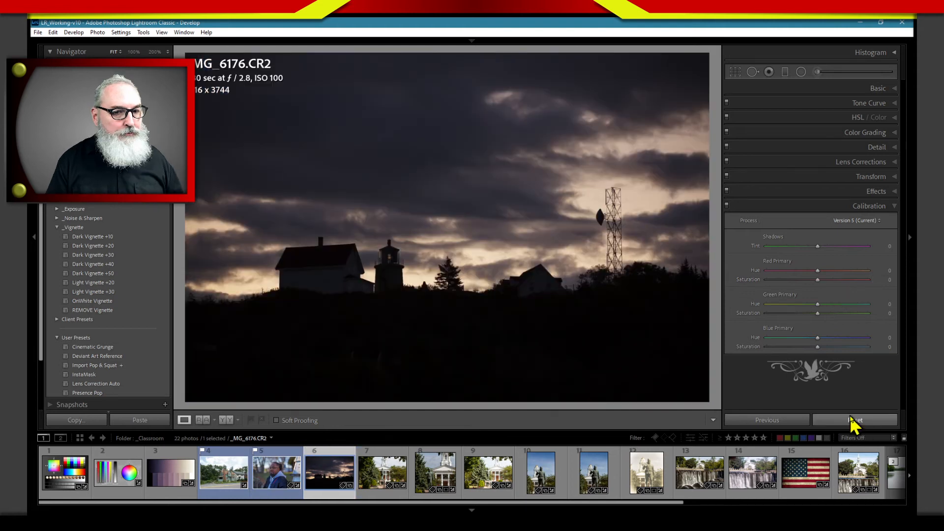
key(ctrl+1)
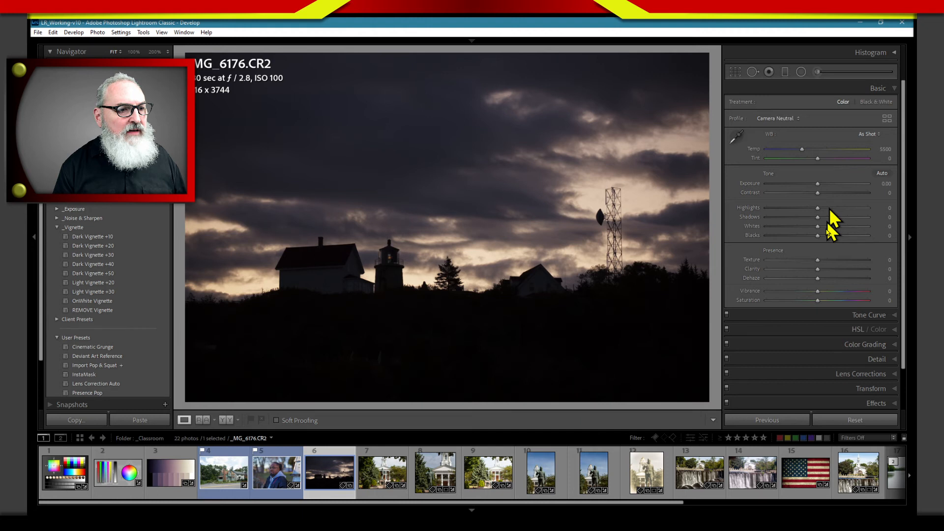
key(ctrl+8)
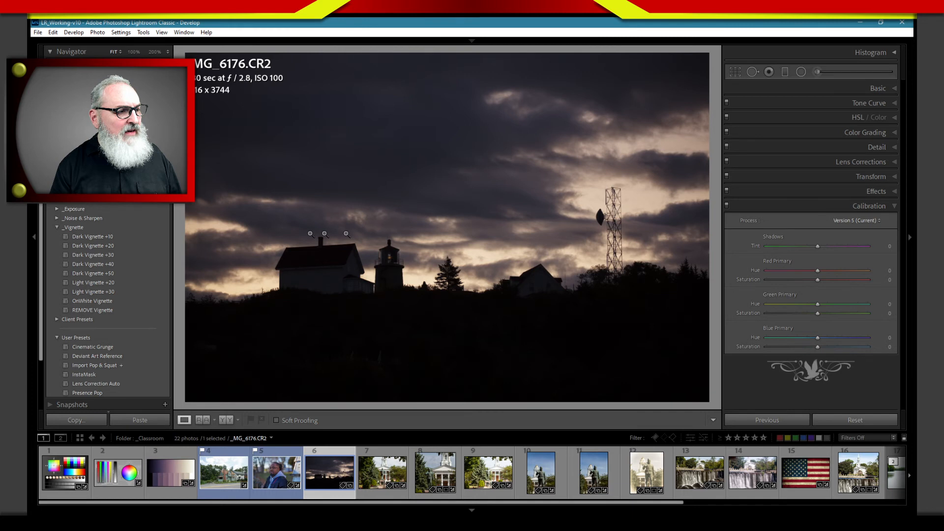
drag(817, 347, 849, 346)
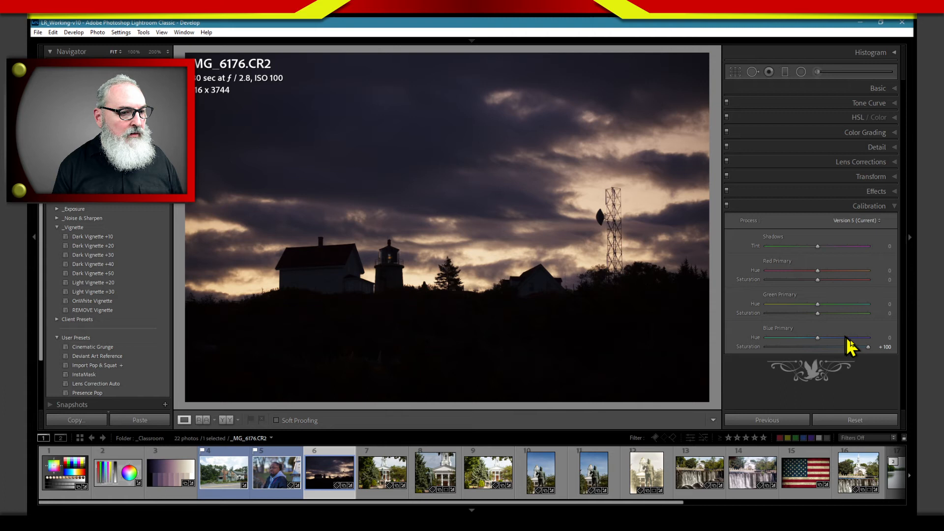
drag(817, 280, 876, 279)
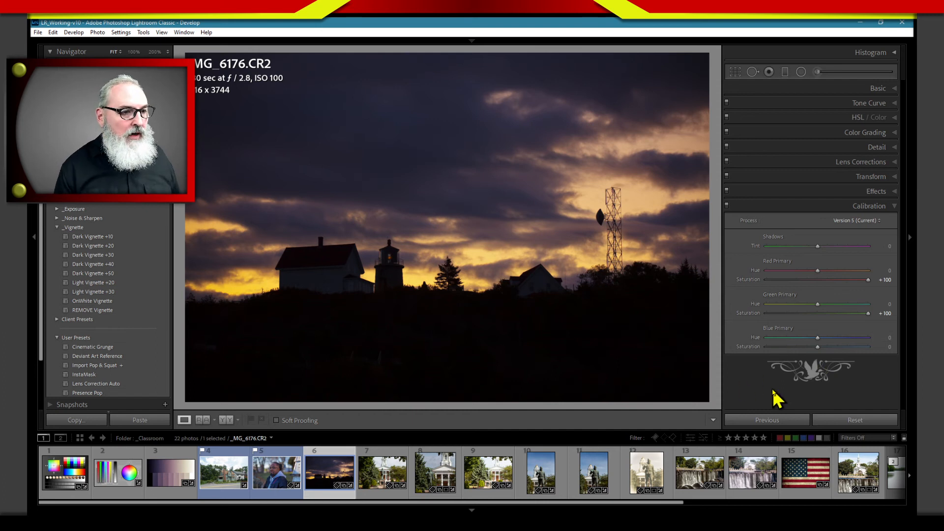
Step: Compare the sunset photo before and after side by side, temporarily enlarged with the side panels hidden, and return to the single view
key(y)
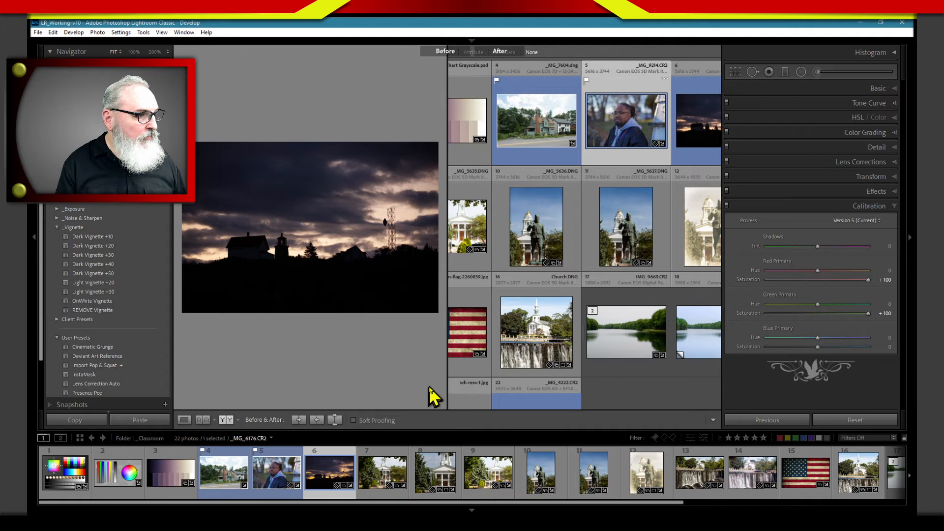
key(Tab)
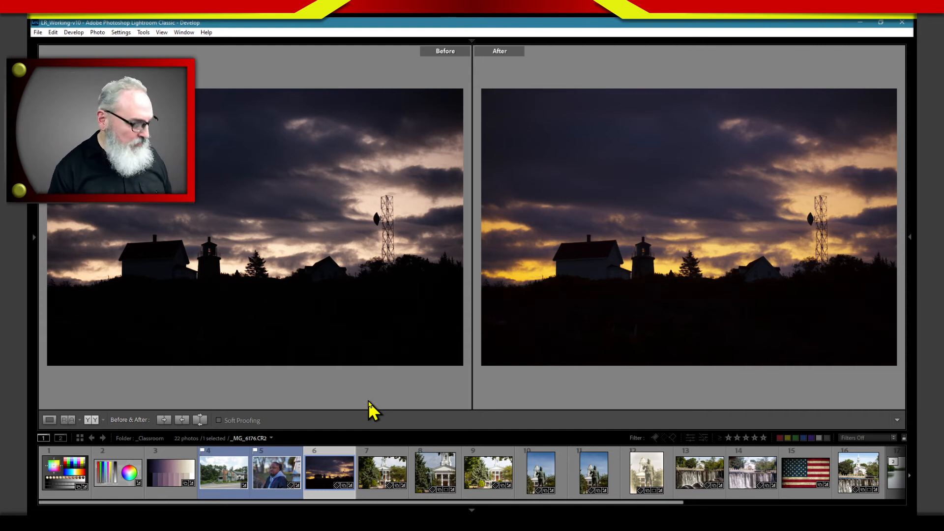
key(F8)
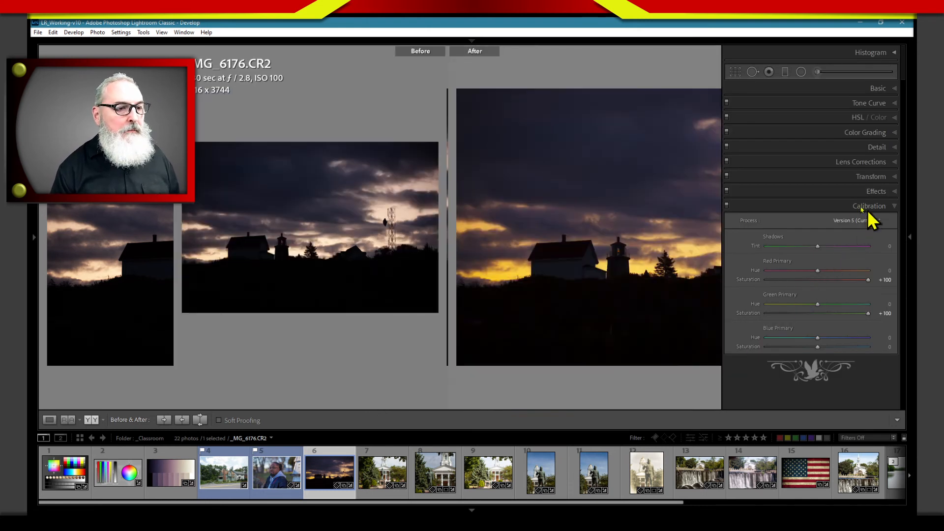
key(F7)
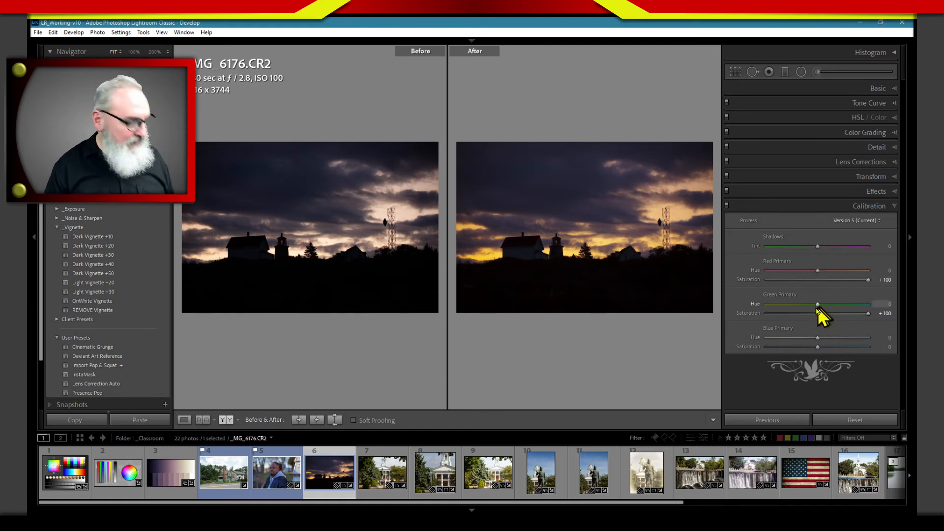
key(y)
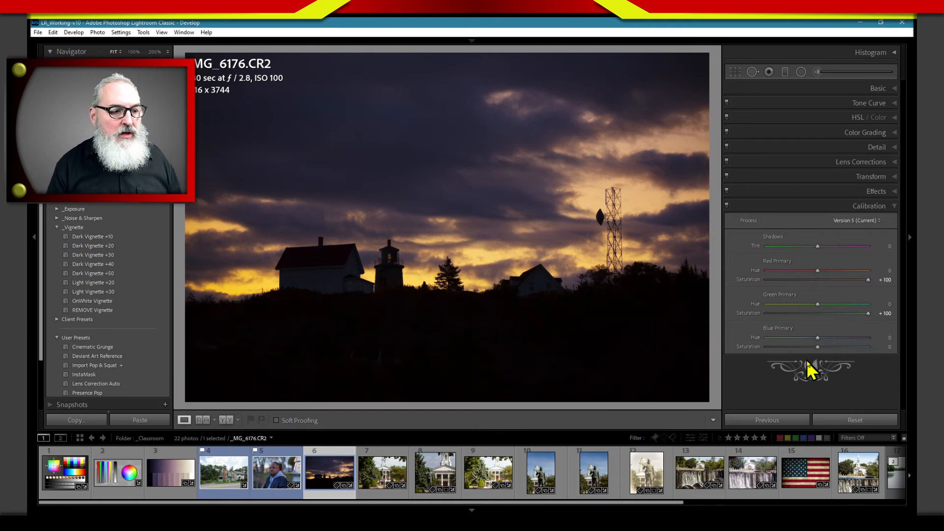
Step: Try shifting the sunset photo's Blue Primary saturation and reset it to its default
mouse_move(816, 346)
mouse_down()
mouse_move(858, 346)
mouse_move(787, 364)
mouse_move(819, 361)
mouse_up()
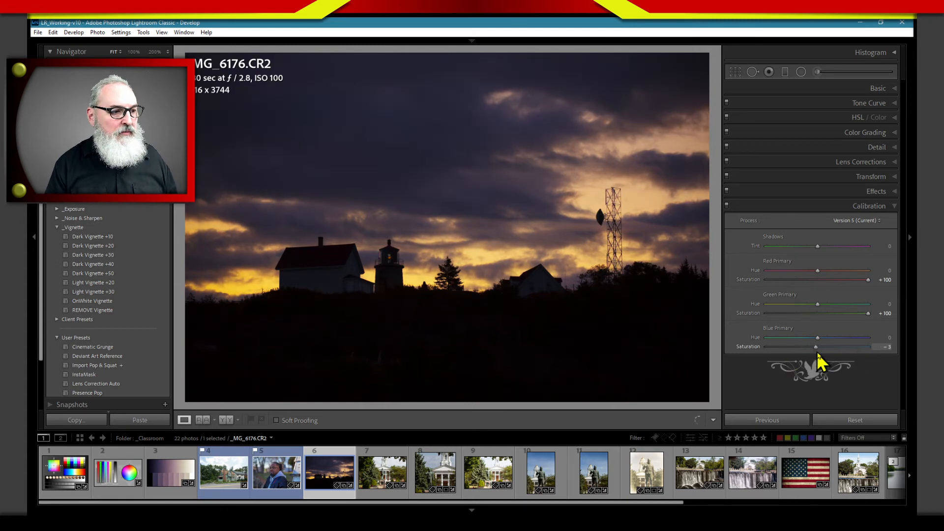
double_click(752, 347)
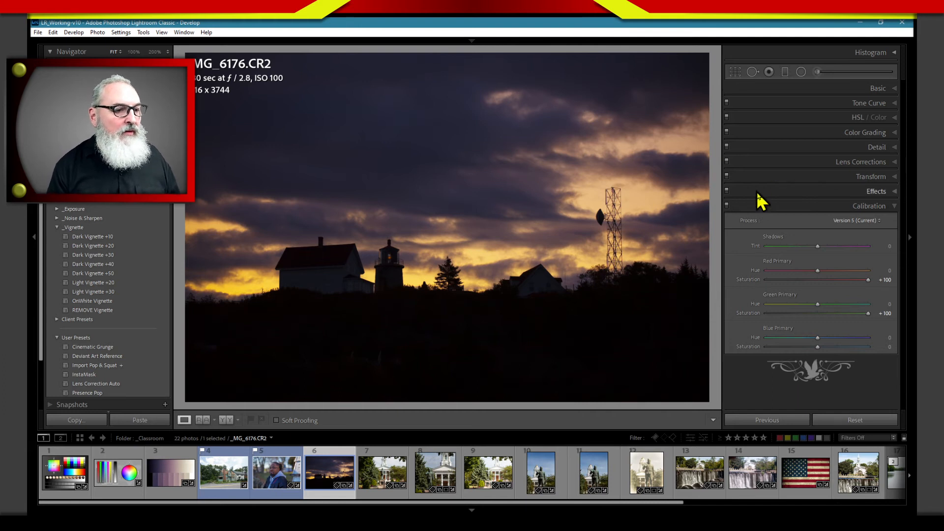
Step: Collapse the Calibration adjustments and expand the Basic adjustments for the sunset photo
click(771, 206)
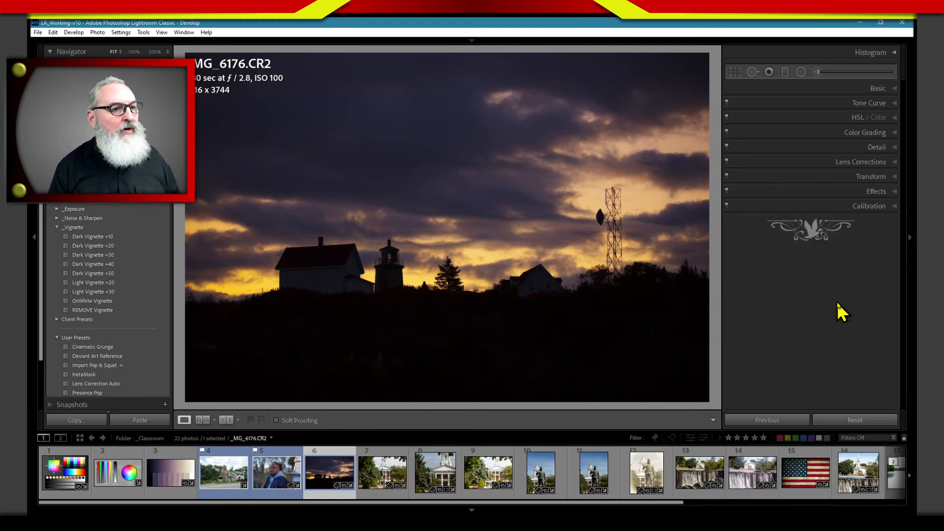
click(801, 89)
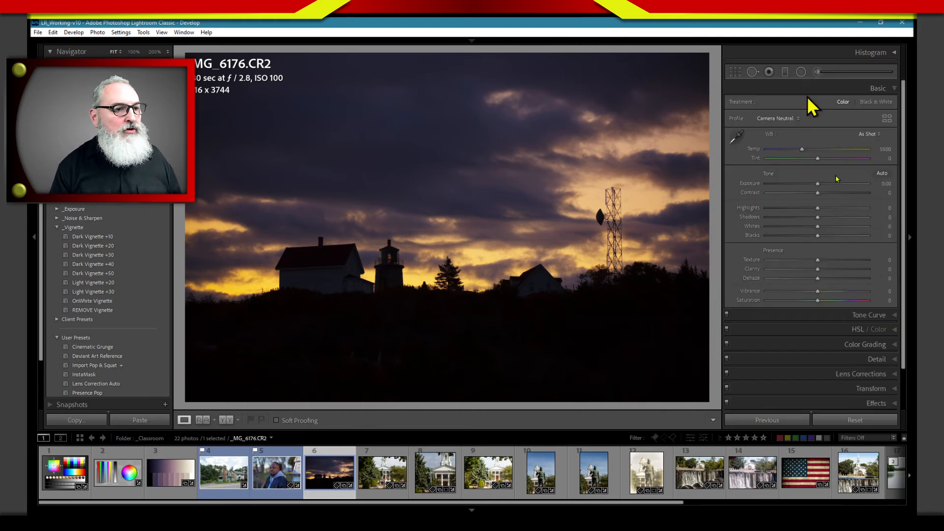